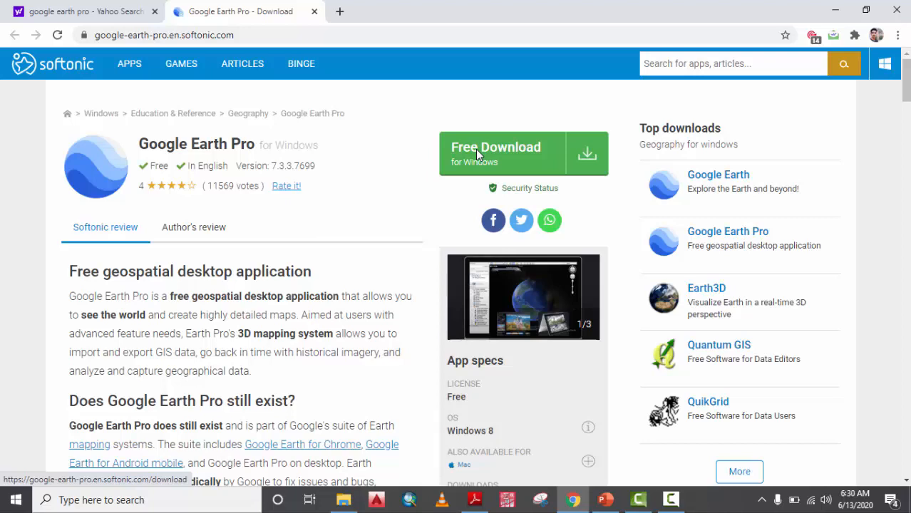
Download the Google Earth Pro installer from softonic and run GoogleEarthProSetup.exe.
left_click(477, 155)
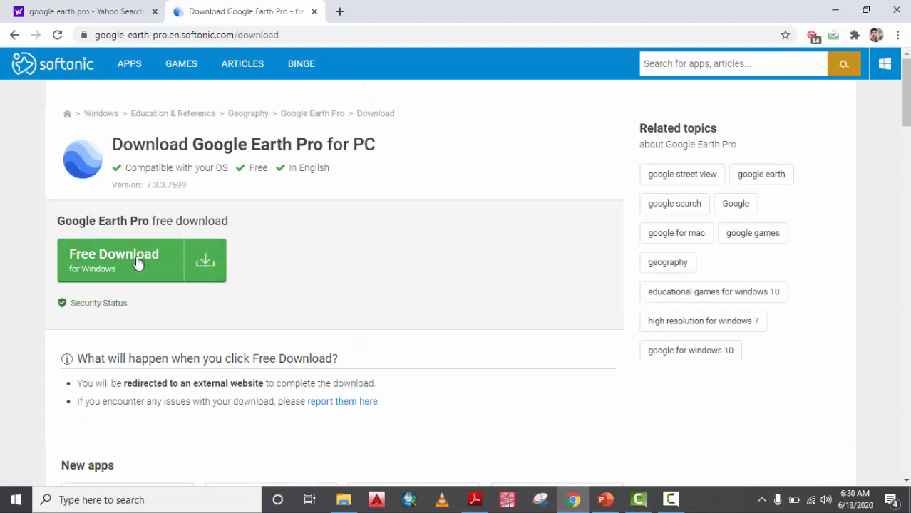
scroll(349, 270, "down", 1)
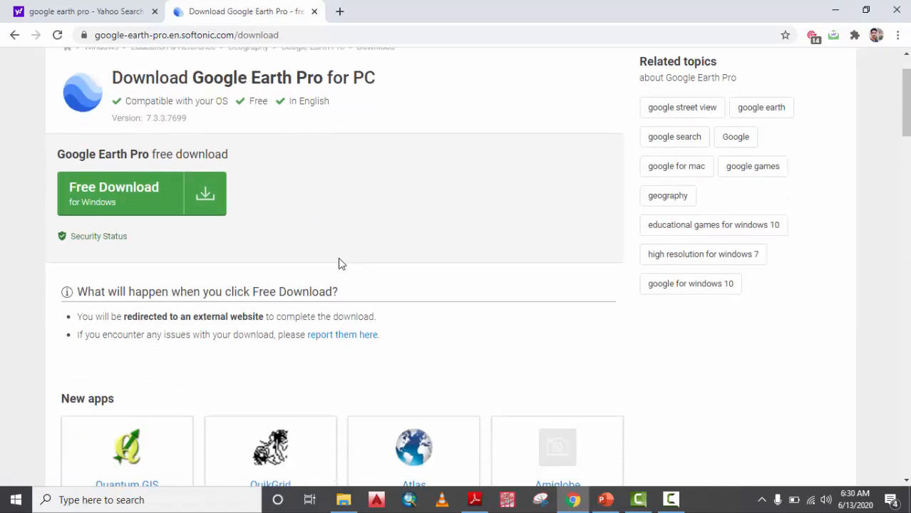
left_click(107, 191)
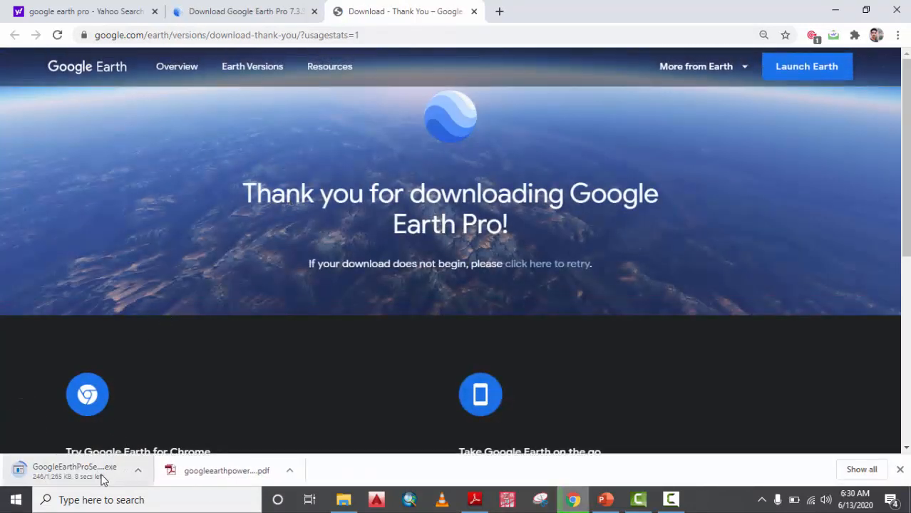
scroll(96, 467, "down", 1)
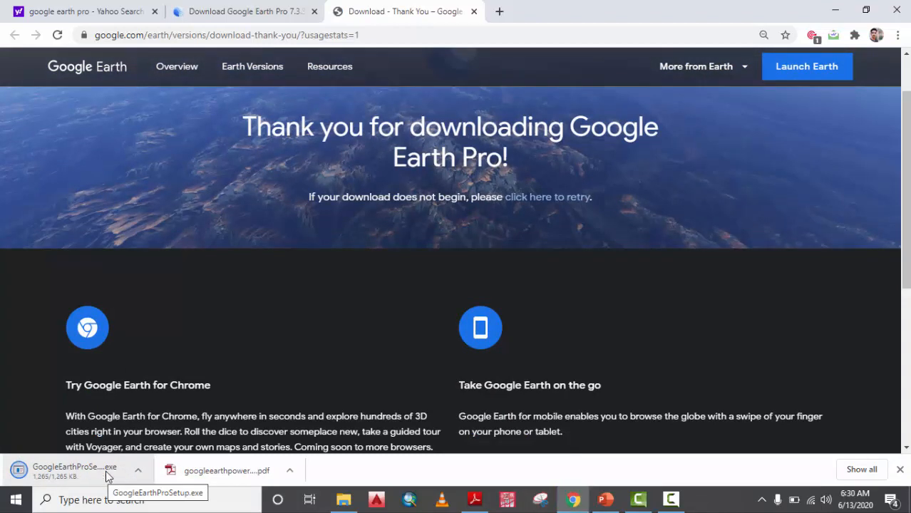
right_click(80, 475)
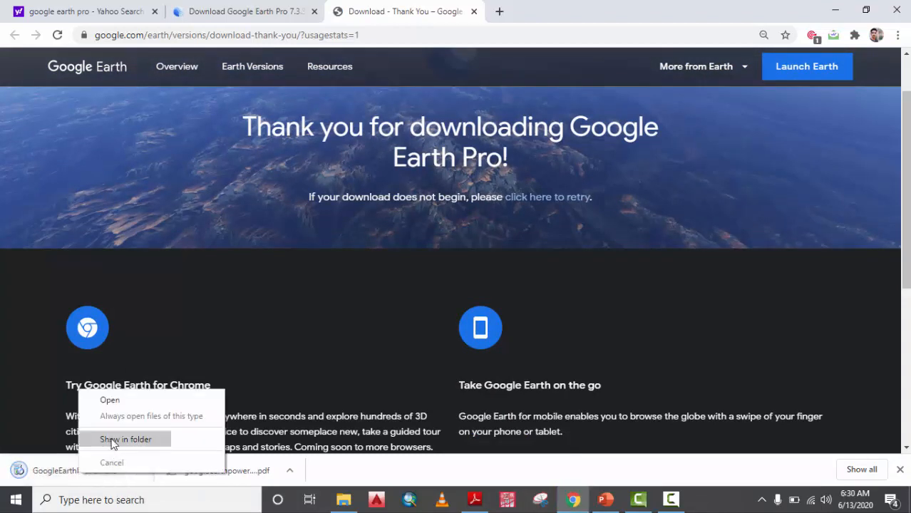
left_click(132, 400)
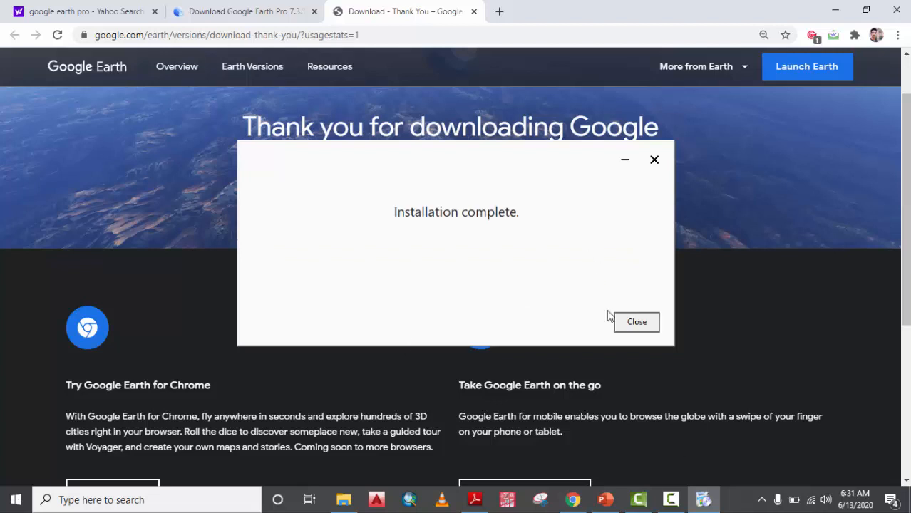
Close the Google Earth Pro installer after it reports 'Installation complete.'.
left_click(634, 323)
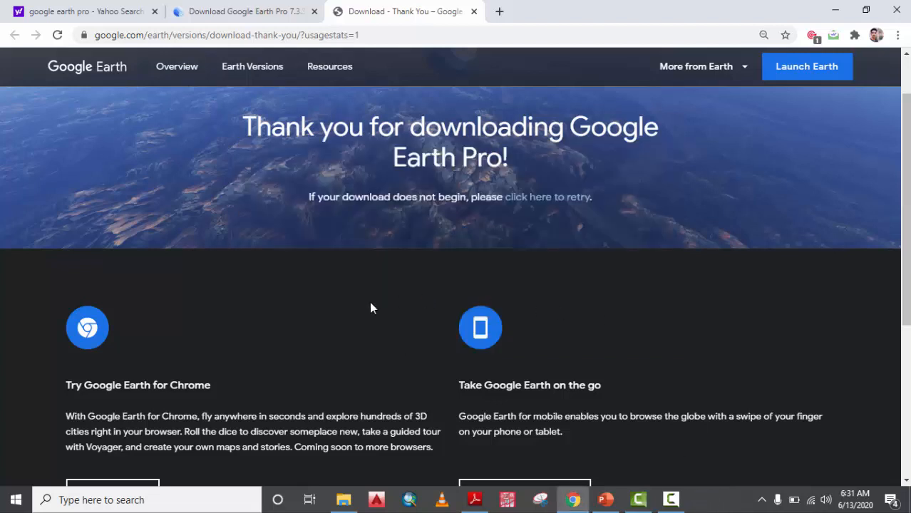
Launch Google Earth Pro from Windows search and close the Chrome window.
left_click(96, 502)
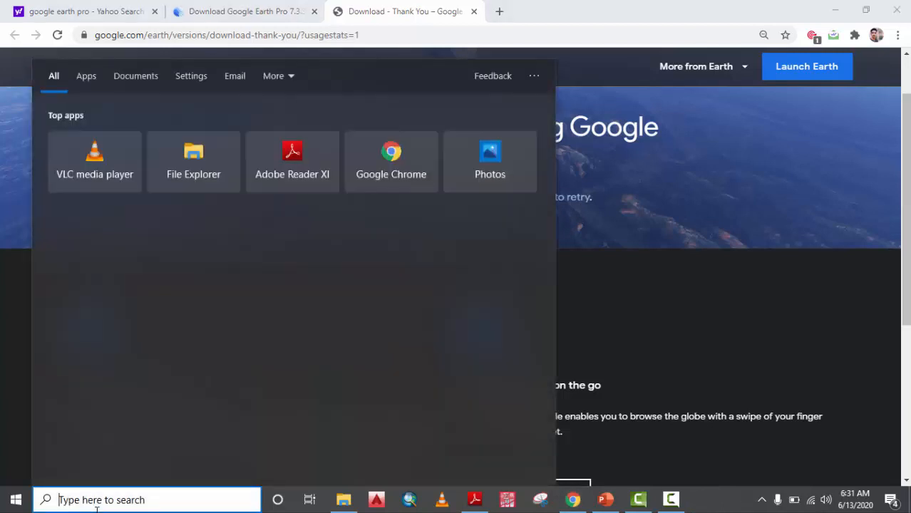
type("googl")
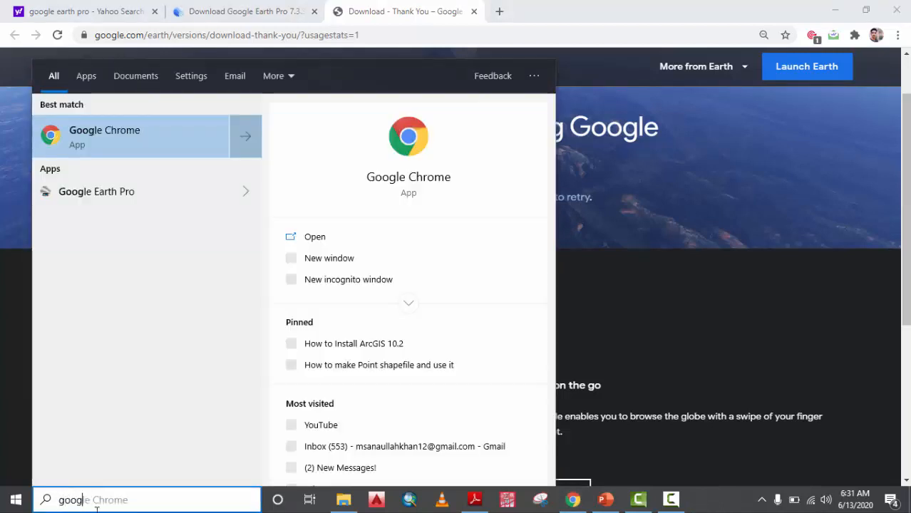
key("Down")
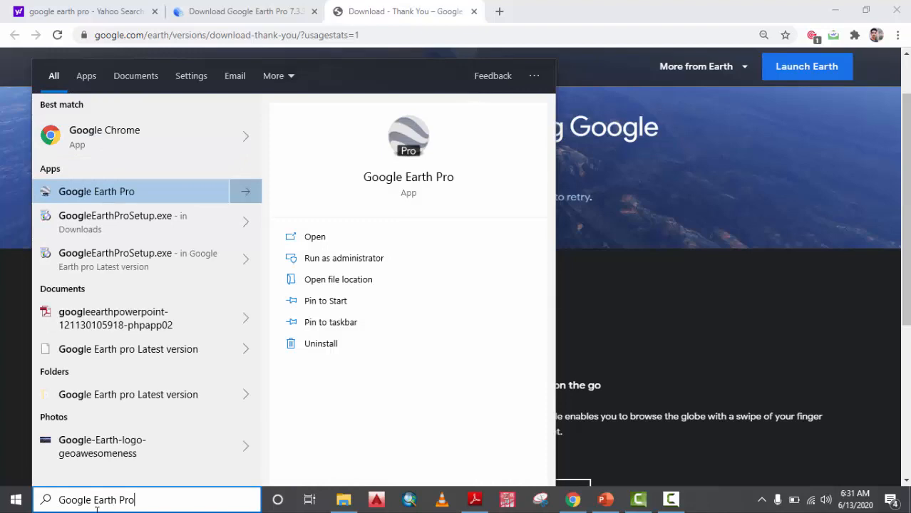
key("Return")
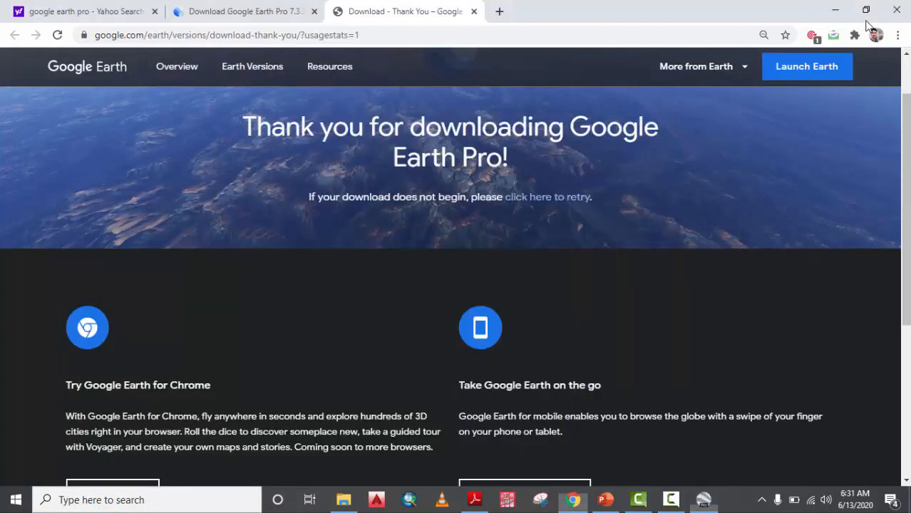
left_click(907, 2)
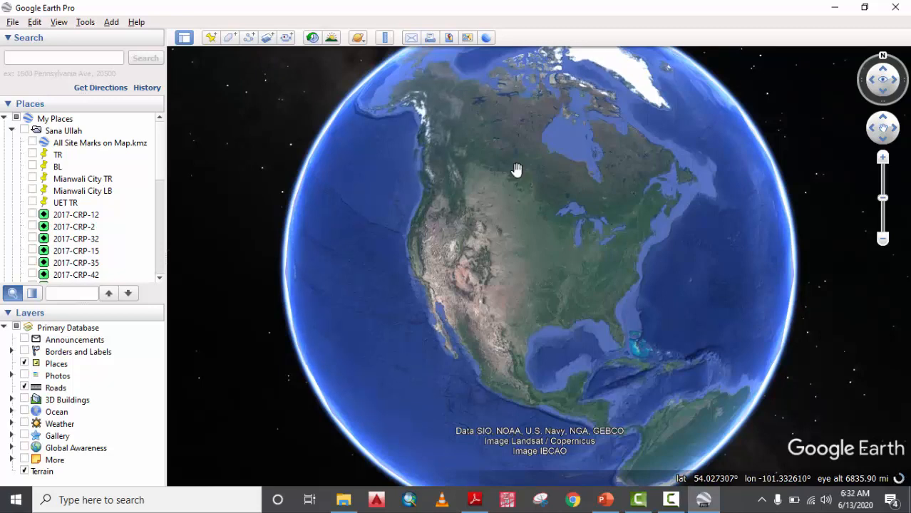
left_click(184, 38)
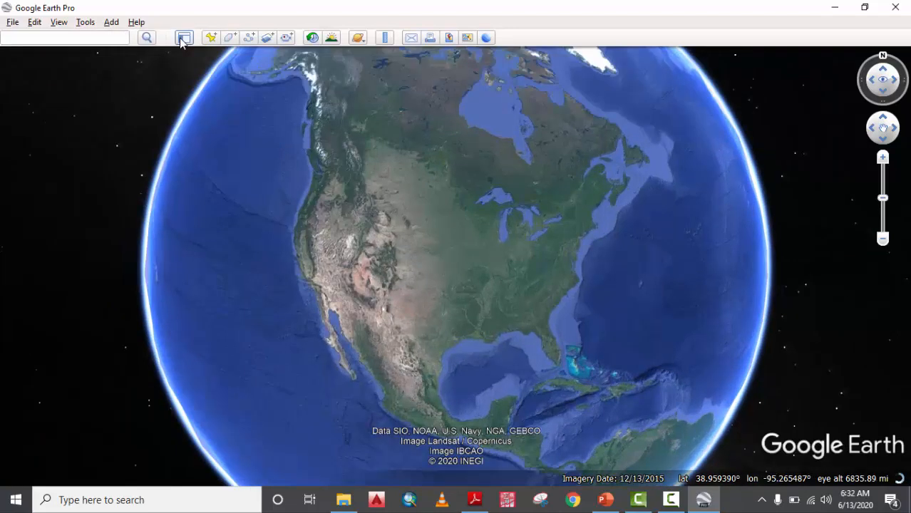
left_click(183, 38)
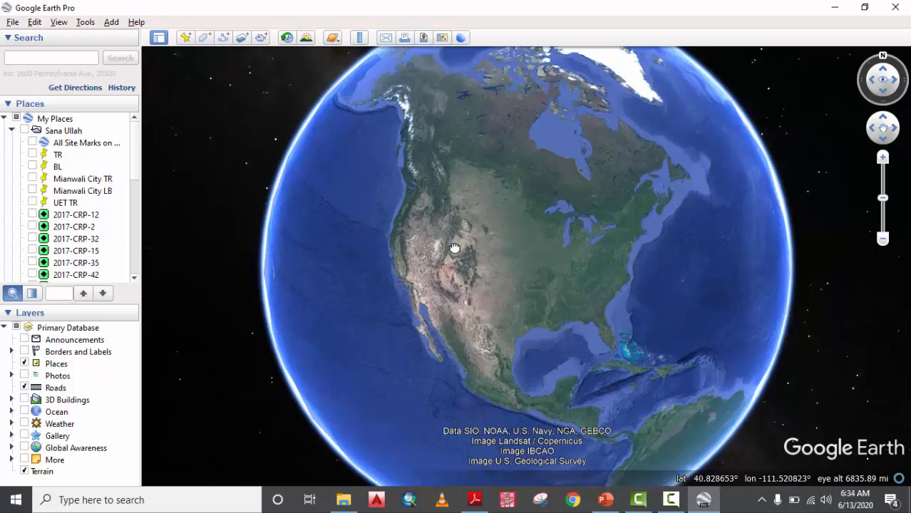
Rotate the globe westward until South America is centred in view.
left_click_drag(455, 247, 388, 254)
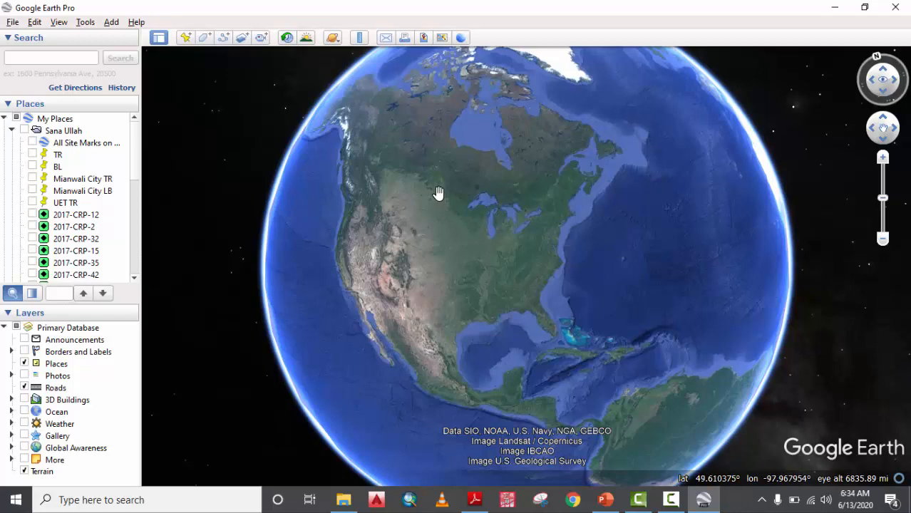
left_click_drag(438, 194, 513, 305)
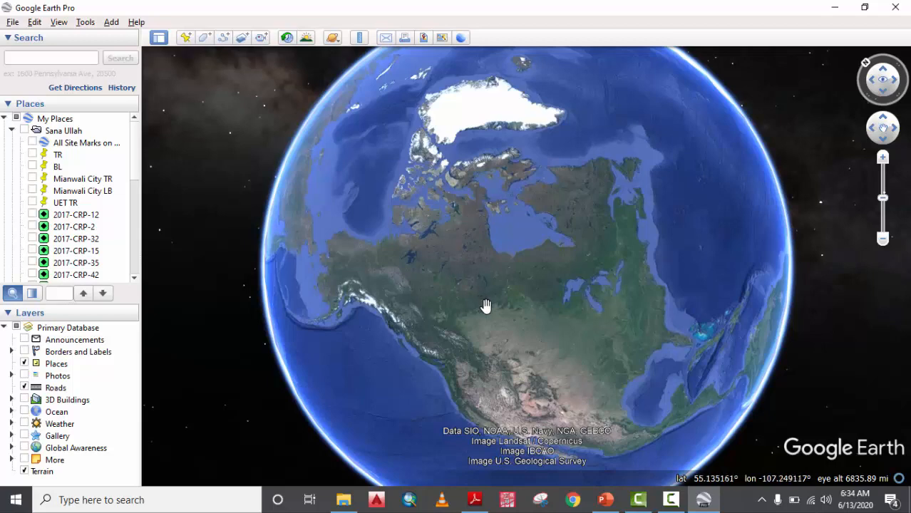
left_click_drag(493, 321, 367, 219)
left_click_drag(620, 285, 382, 258)
left_click_drag(606, 261, 446, 185)
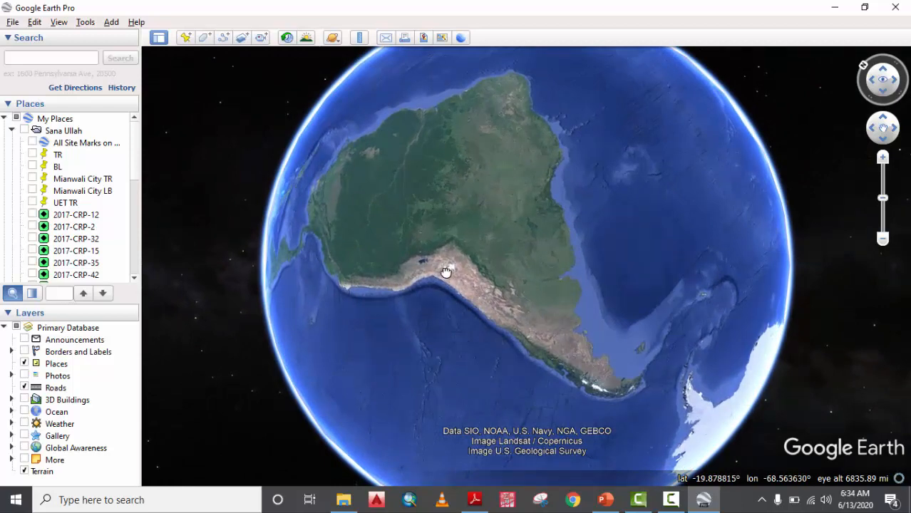
Zoom into the Andes around Lake Titicaca, zoom back out, then zoom in again.
scroll(445, 271, "up", 3)
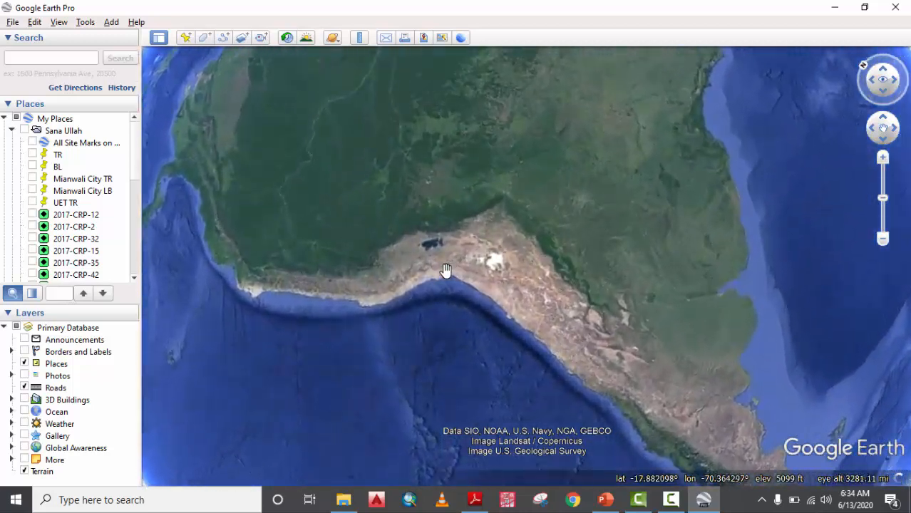
scroll(446, 271, "up", 2)
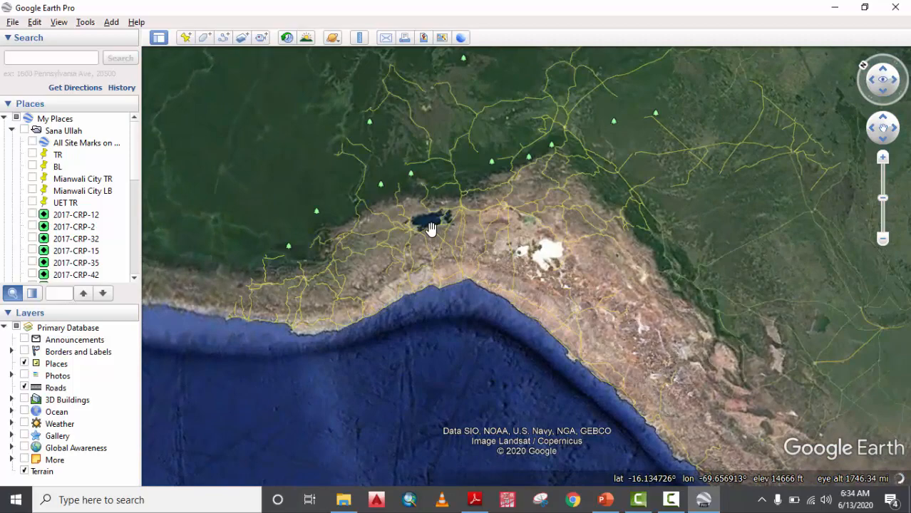
scroll(431, 228, "up", 2)
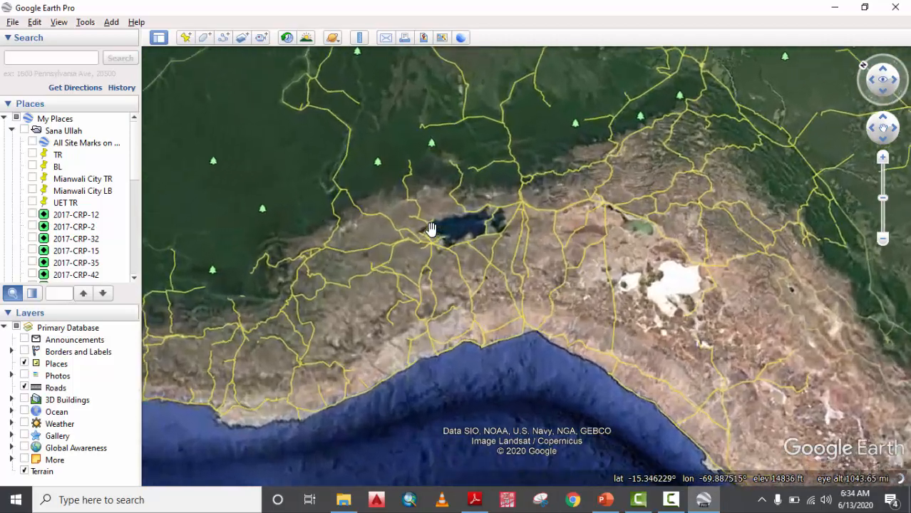
scroll(430, 228, "up", 2)
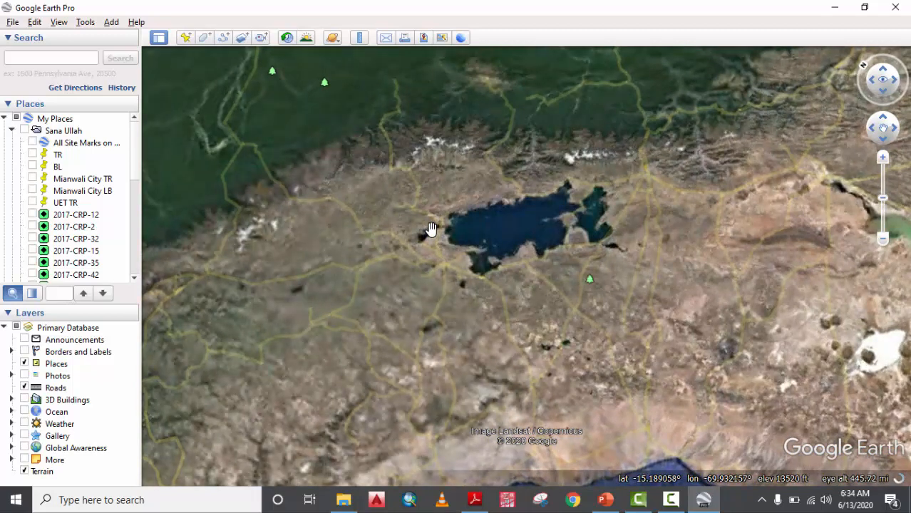
scroll(431, 228, "down", 3)
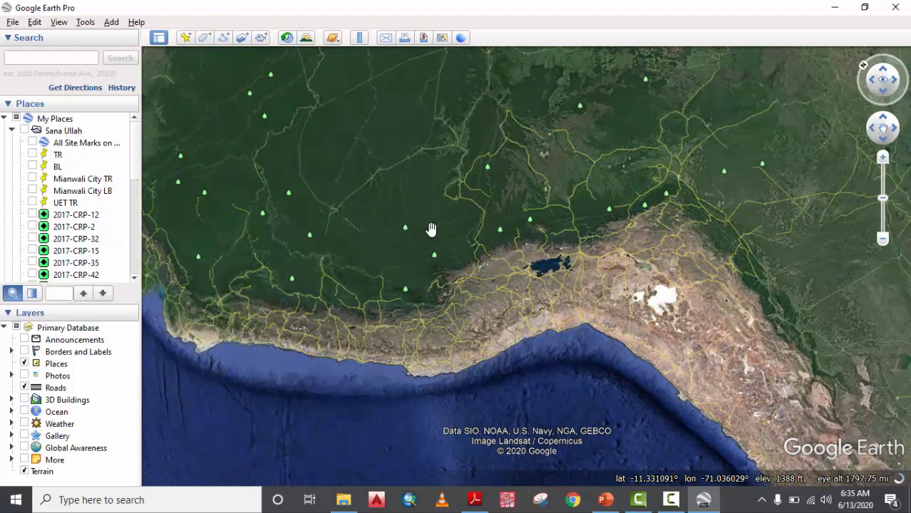
scroll(432, 229, "down", 5)
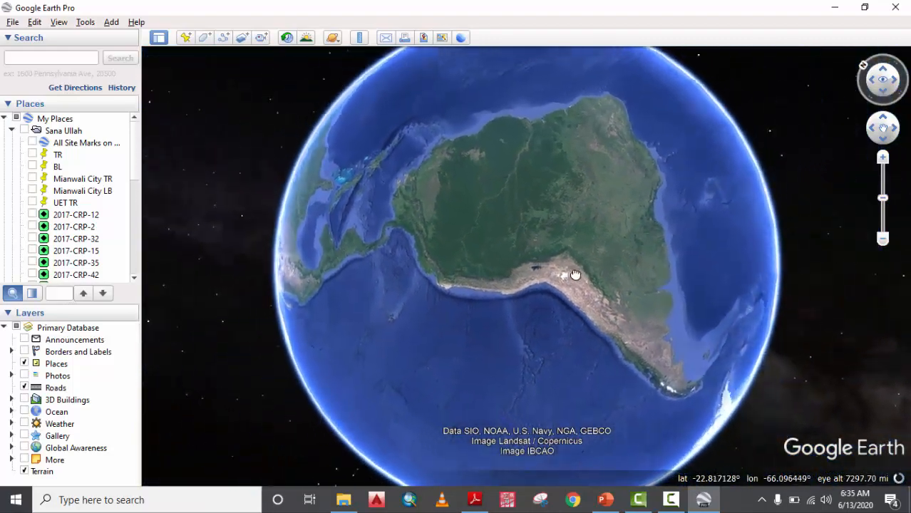
left_click_drag(466, 249, 623, 244)
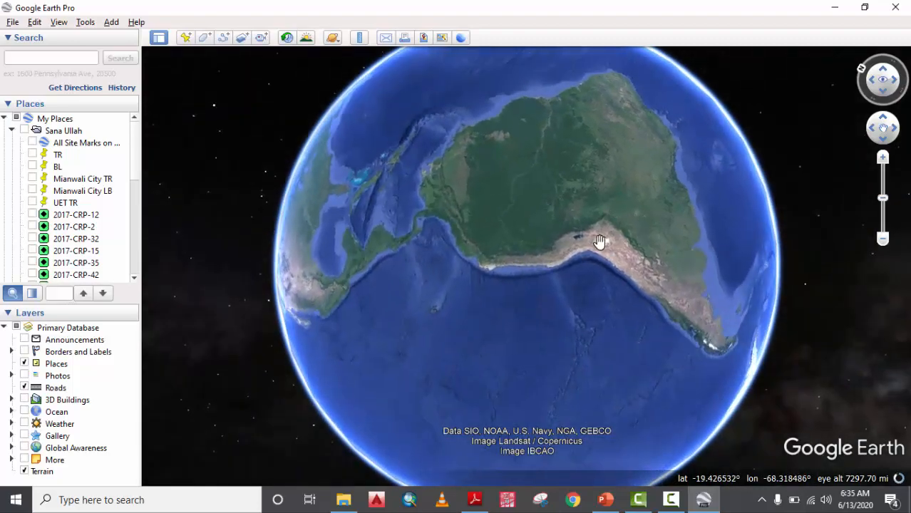
scroll(599, 242, "up", 5)
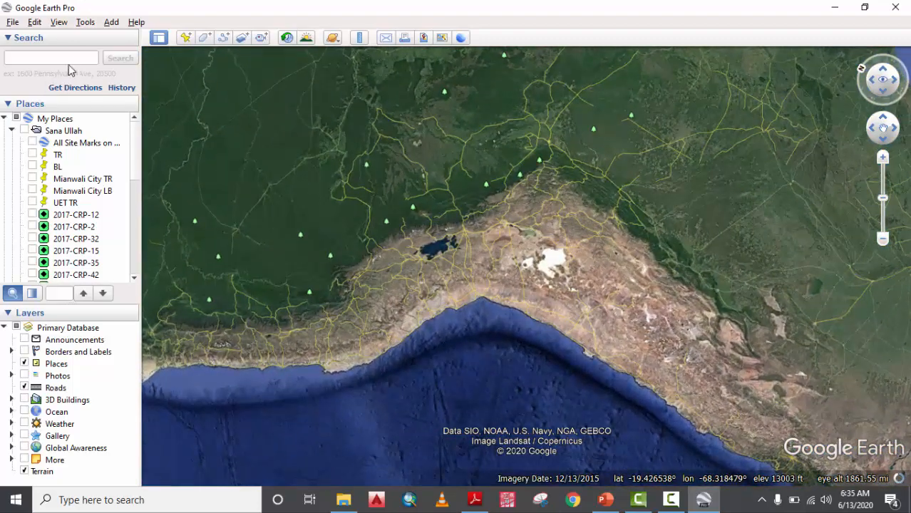
Search for Nigeria from the Search box.
left_click(71, 59)
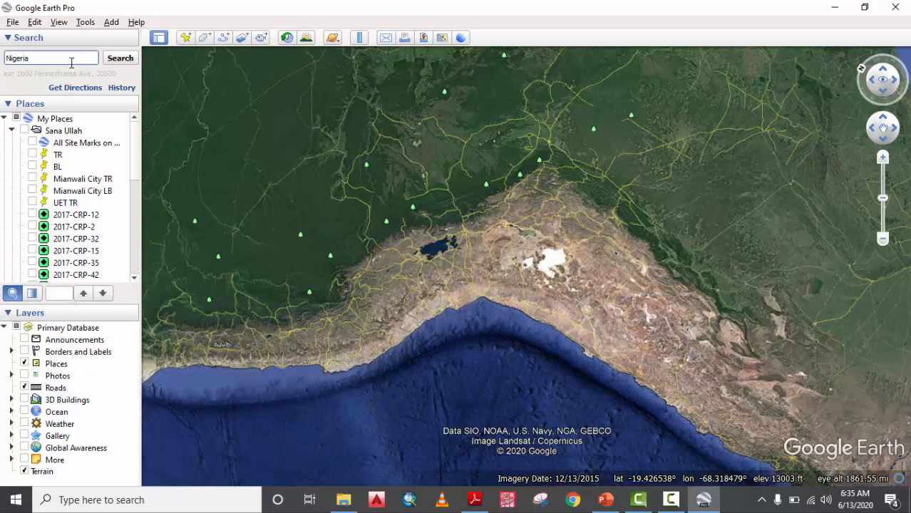
key("Return")
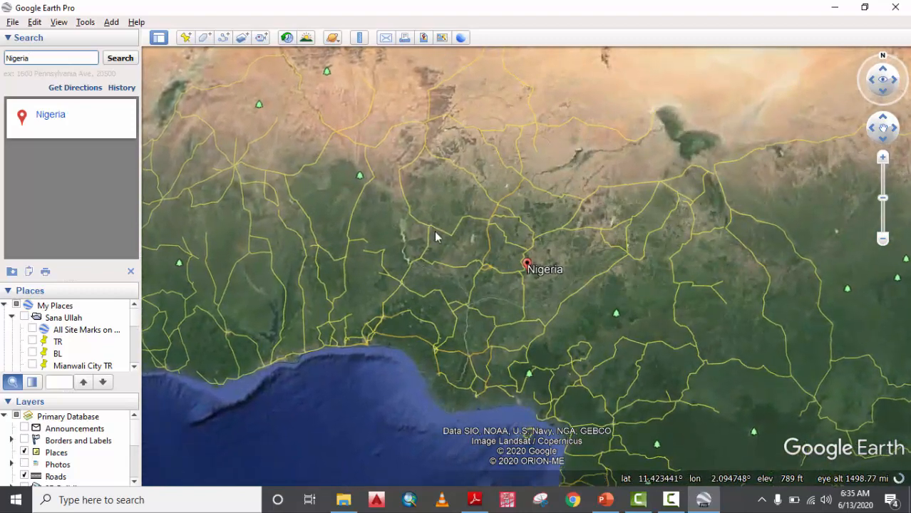
Zoom in from the Nigeria result toward a rural village and its buildings.
scroll(526, 274, "down", 5)
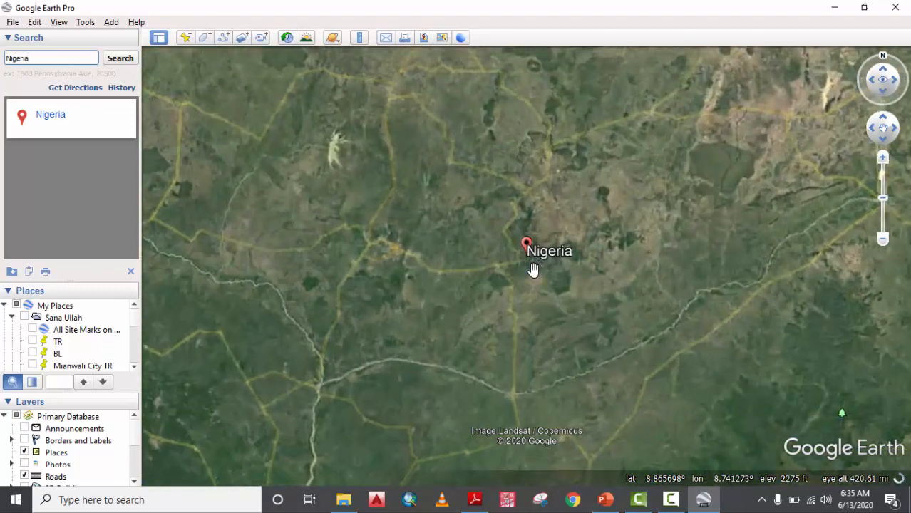
scroll(534, 270, "down", 3)
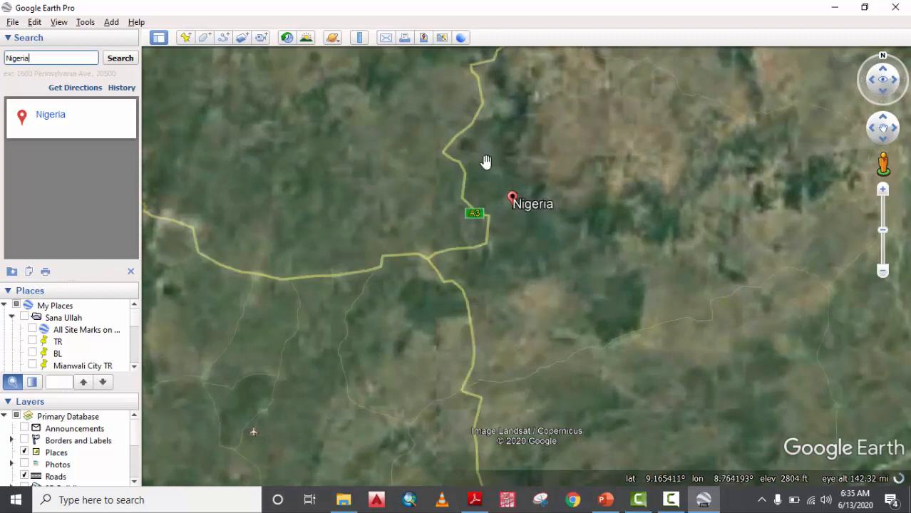
scroll(492, 223, "up", 5)
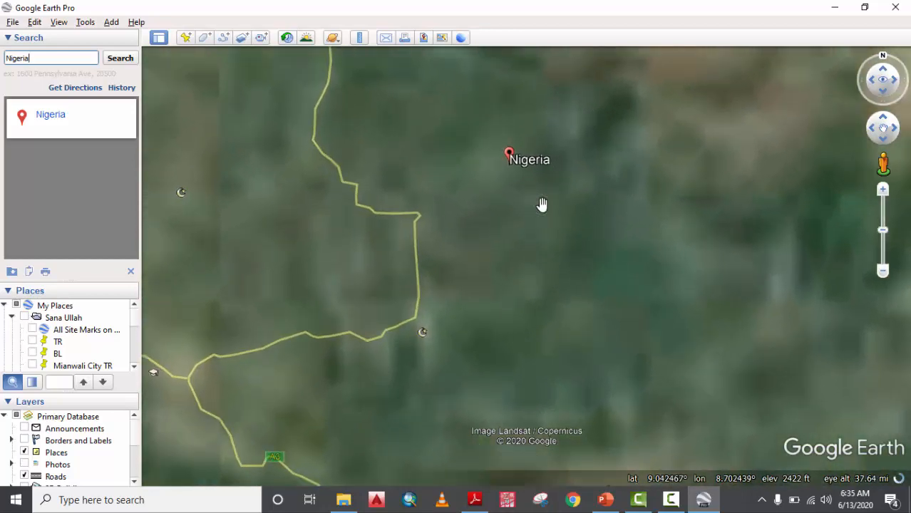
scroll(458, 234, "up", 3)
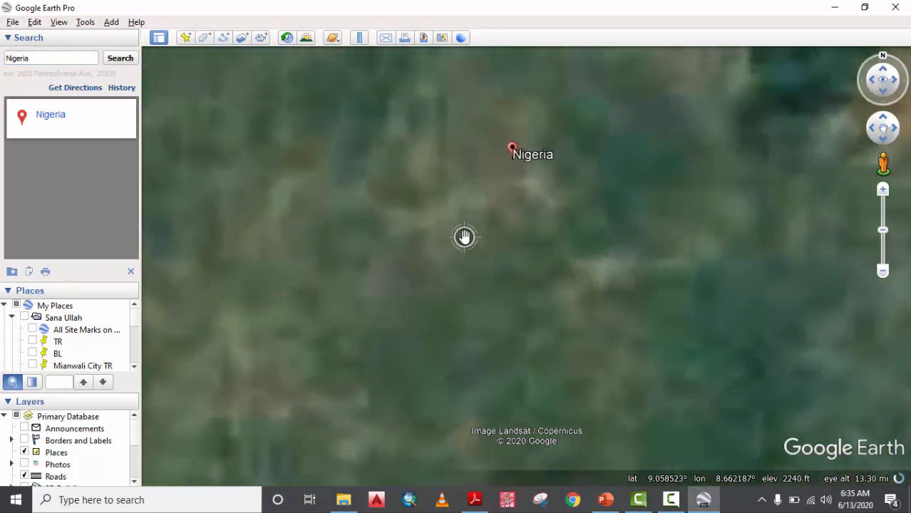
left_click_drag(566, 128, 571, 155)
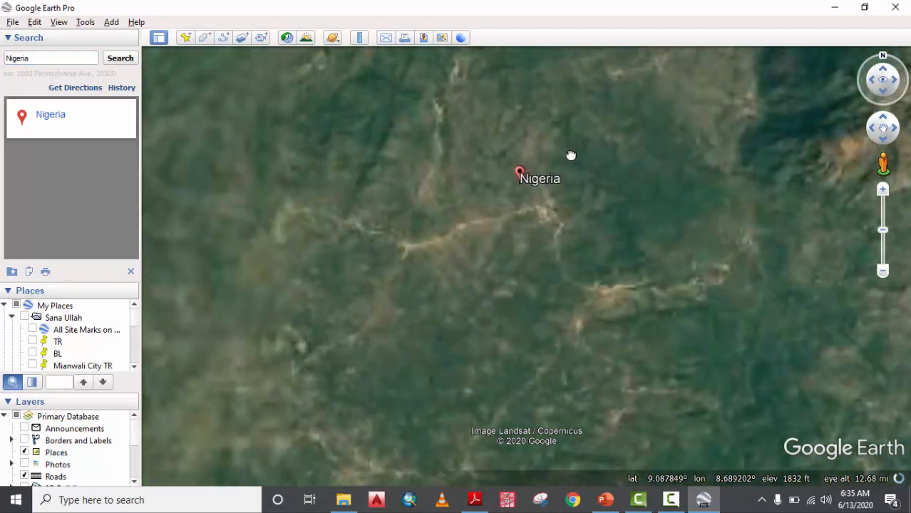
scroll(529, 194, "up", 3)
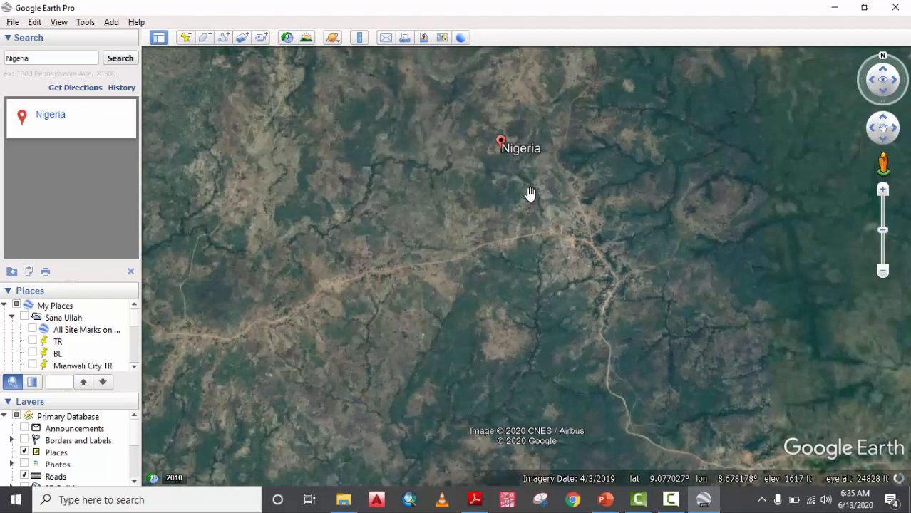
scroll(536, 227, "up", 4)
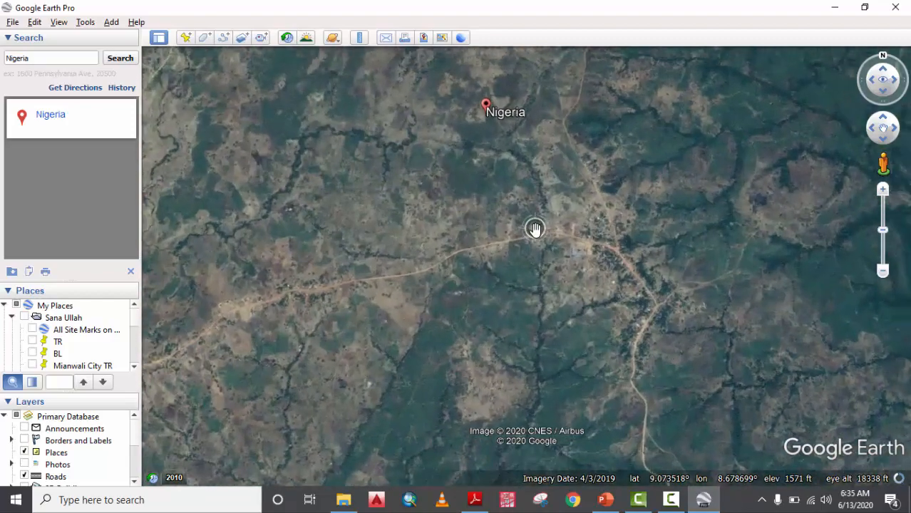
scroll(702, 271, "up", 1)
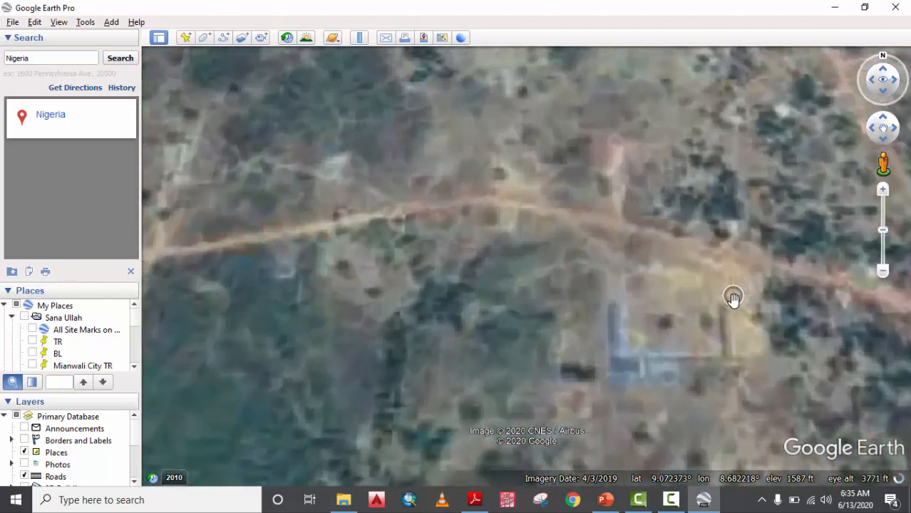
left_click_drag(682, 310, 543, 299)
scroll(543, 298, "up", 1)
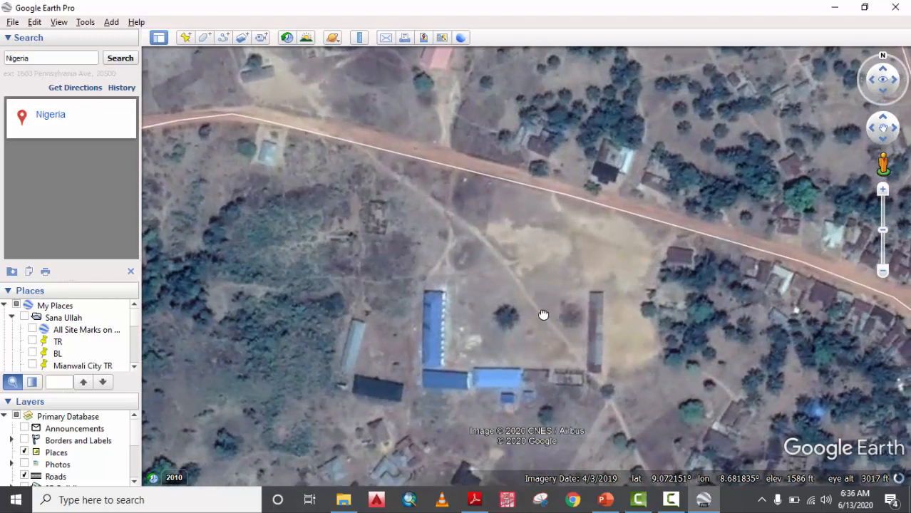
Frame the blue-roofed houses at the dirt-road junction, then select the old search text.
left_click_drag(544, 315, 537, 294)
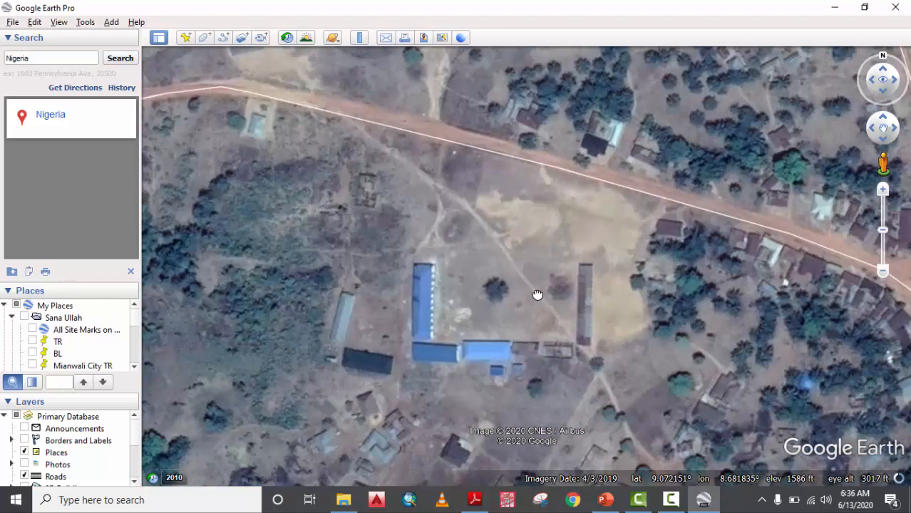
left_click_drag(537, 295, 549, 258)
scroll(549, 258, "down", 3)
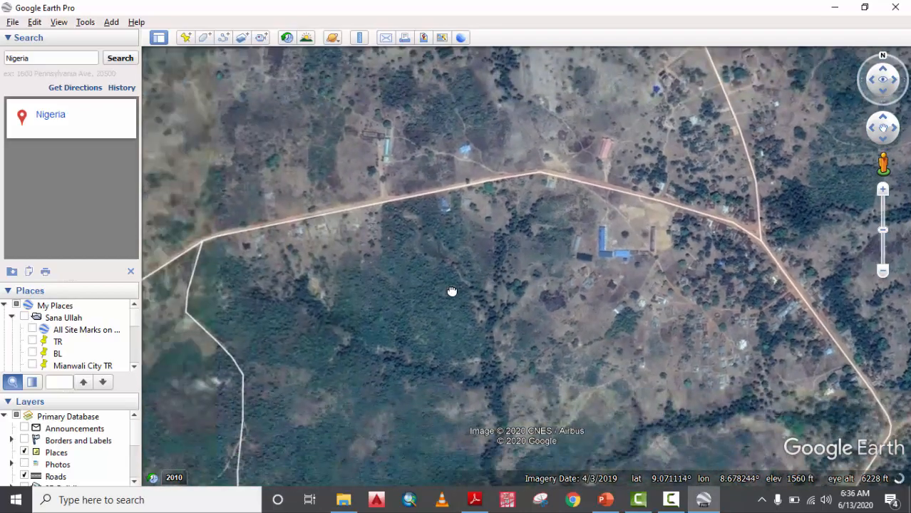
left_click_drag(668, 230, 604, 253)
scroll(597, 257, "up", 1)
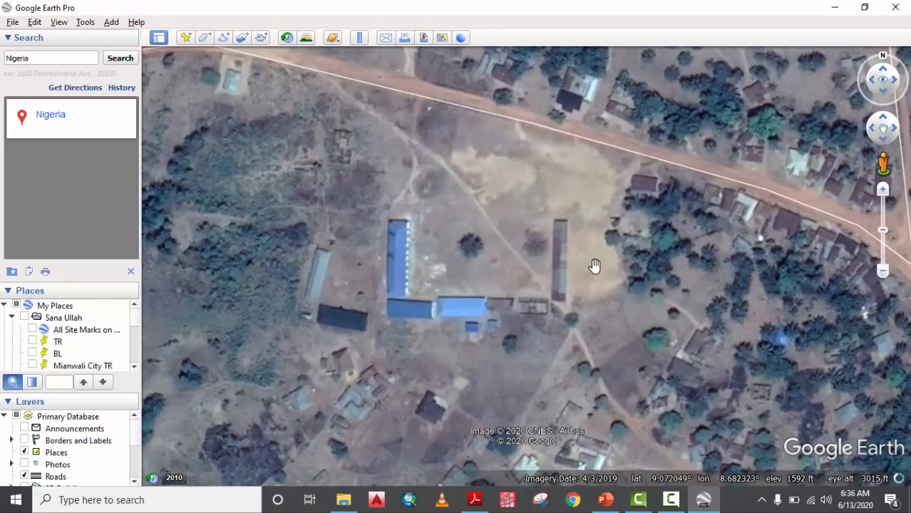
scroll(460, 209, "down", 3)
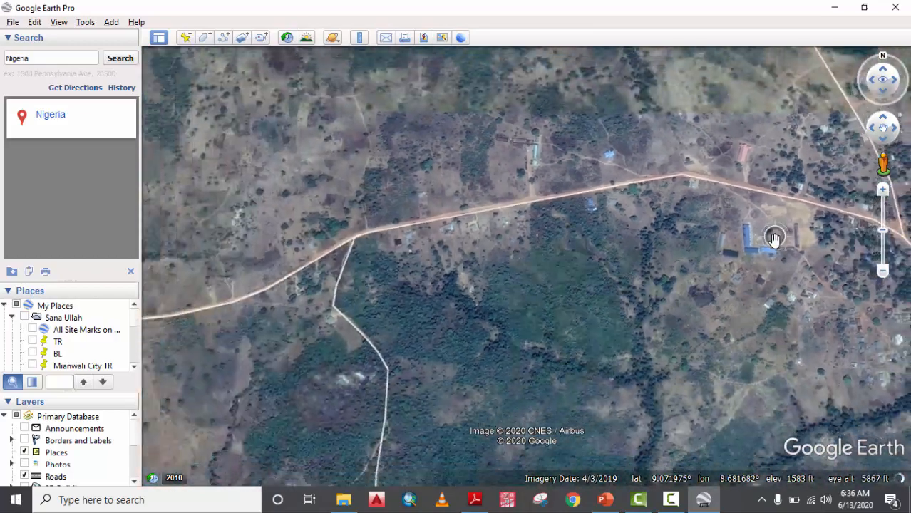
left_click_drag(775, 238, 442, 227)
scroll(489, 275, "up", 3)
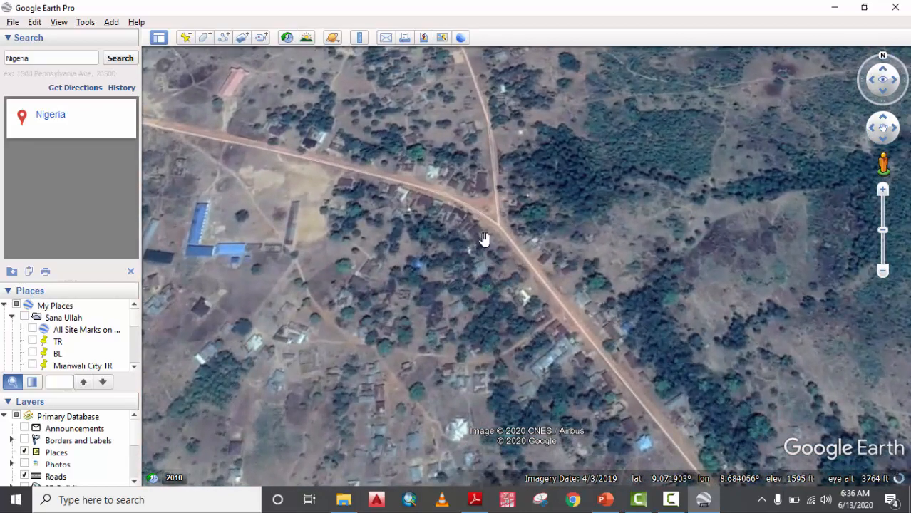
scroll(414, 197, "up", 2)
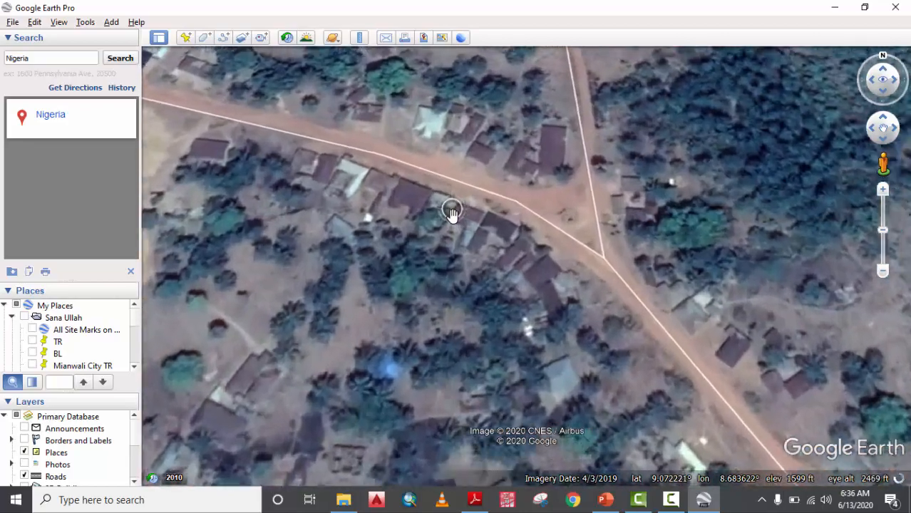
left_click_drag(270, 215, 473, 259)
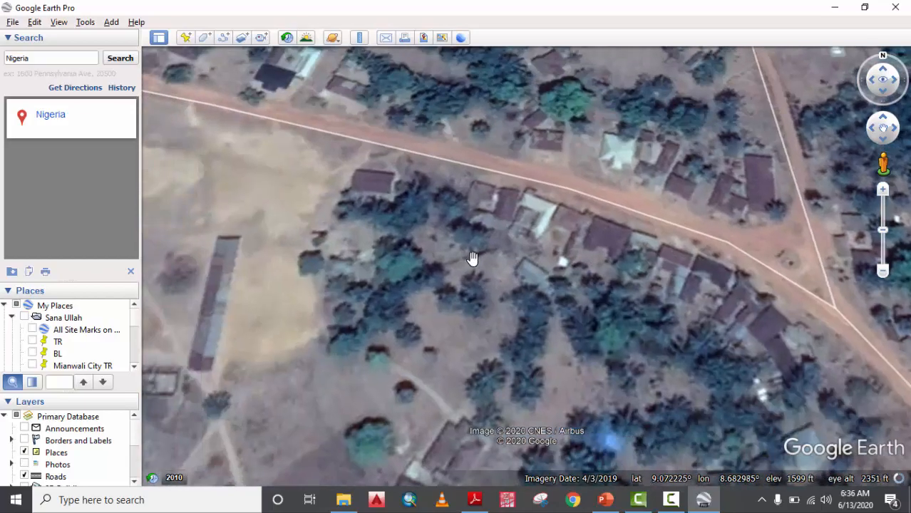
scroll(473, 259, "down", 2)
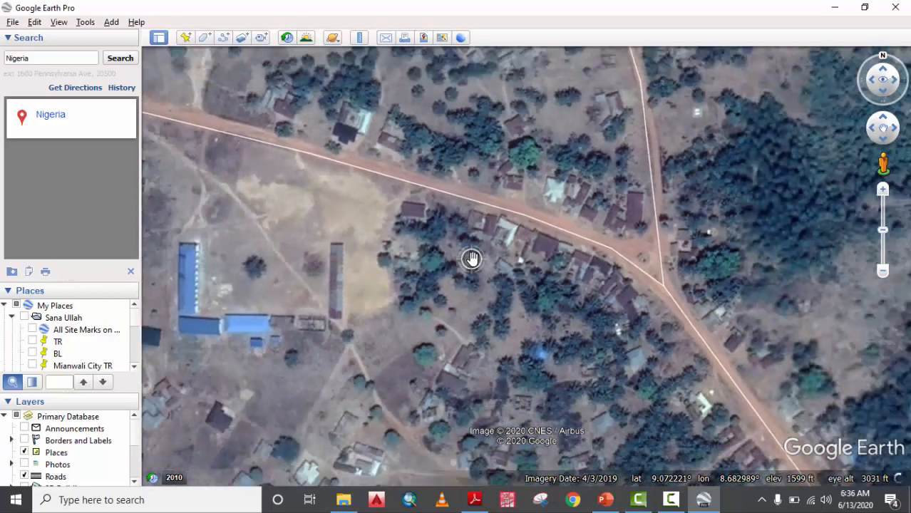
scroll(473, 259, "down", 3)
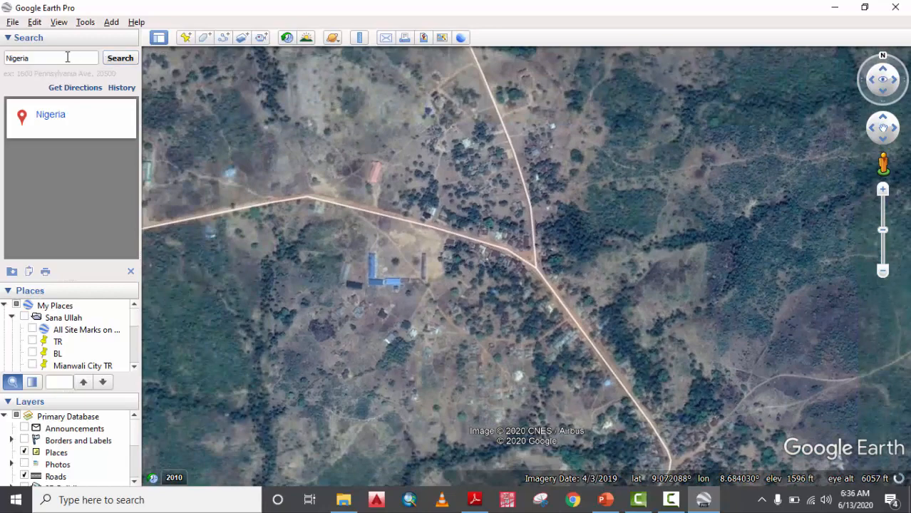
left_click_drag(67, 58, 3, 45)
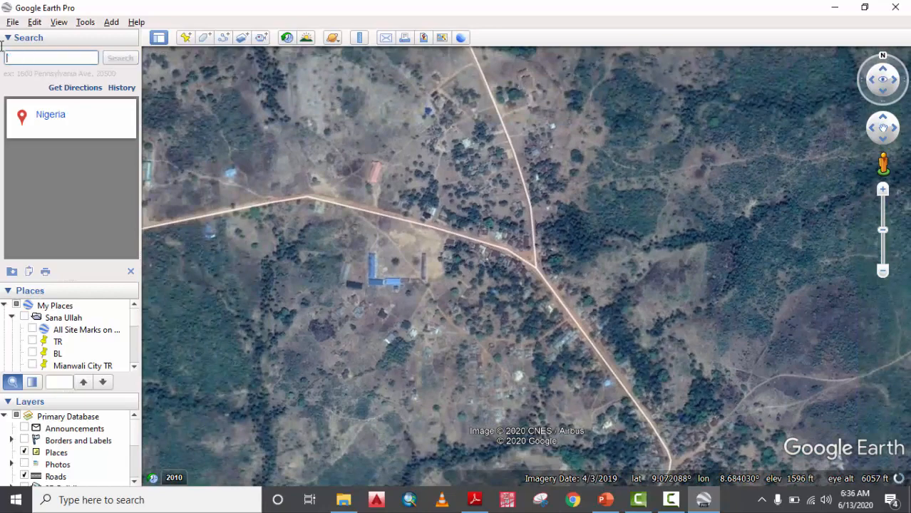
Search for 'Eiffel Tower, Paris, France' and fly there.
type("Eiffe")
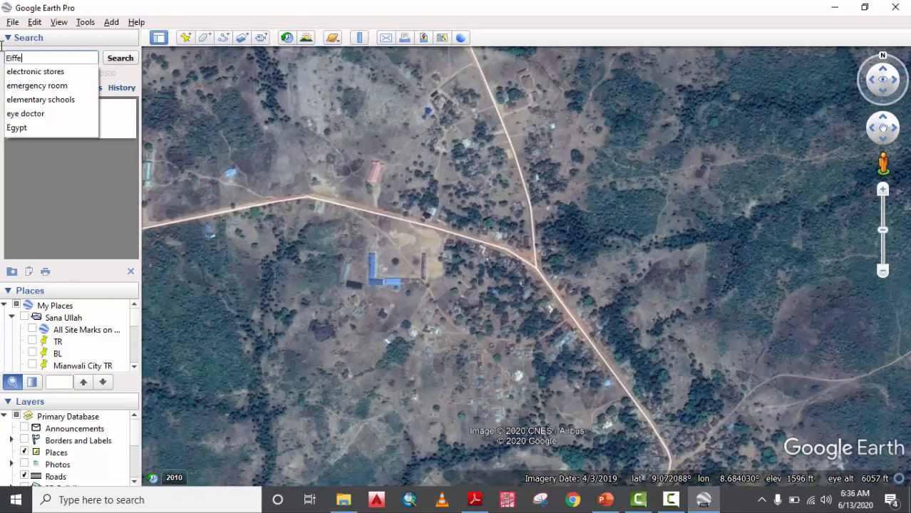
key("Down")
key("Return")
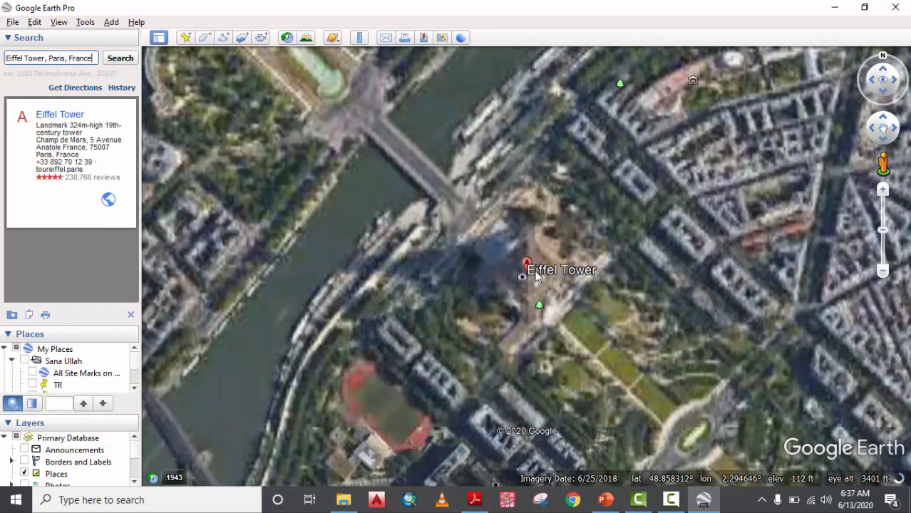
Frame the Eiffel Tower with the surrounding streets and the Seine to its north.
scroll(513, 282, "up", 3)
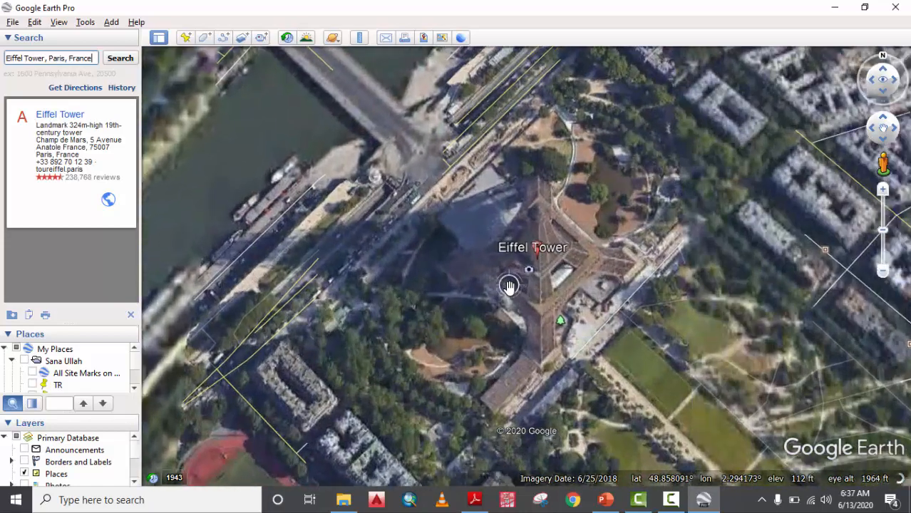
scroll(509, 286, "up", 2)
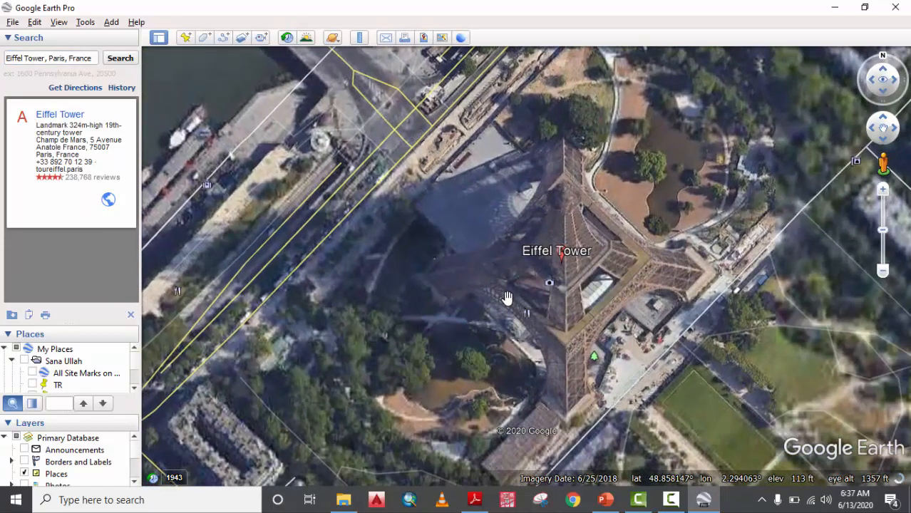
scroll(585, 299, "up", 2)
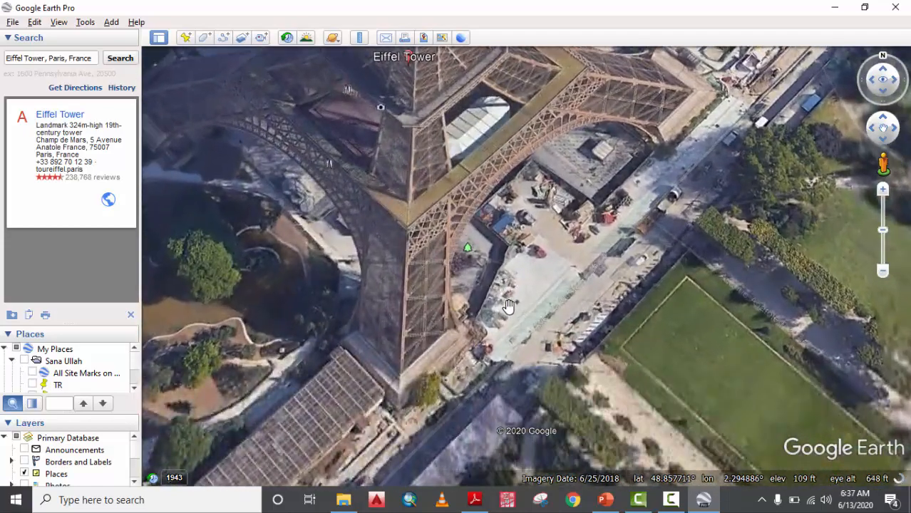
scroll(508, 304, "down", 3)
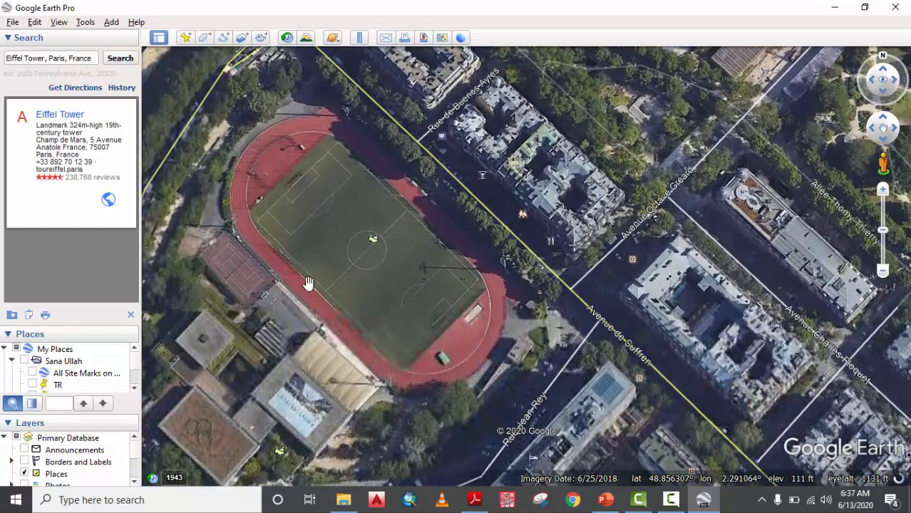
scroll(307, 282, "down", 5)
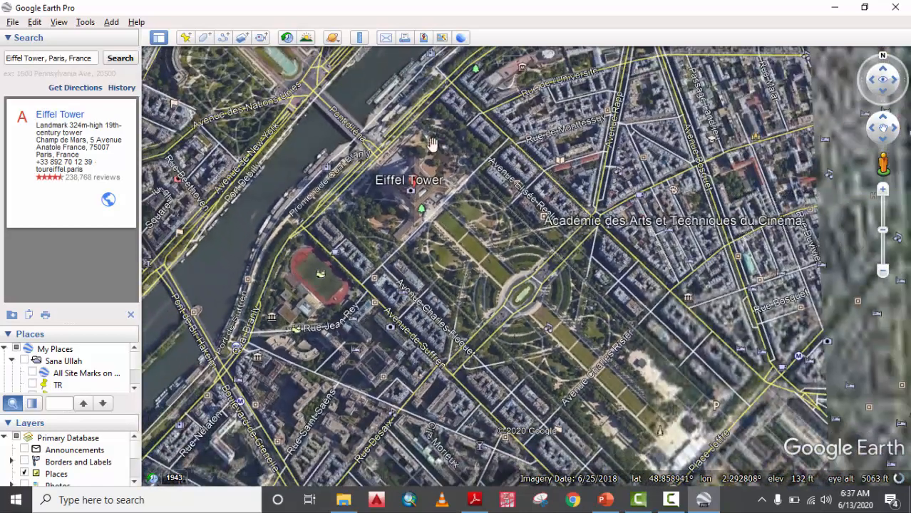
left_click_drag(410, 209, 526, 230)
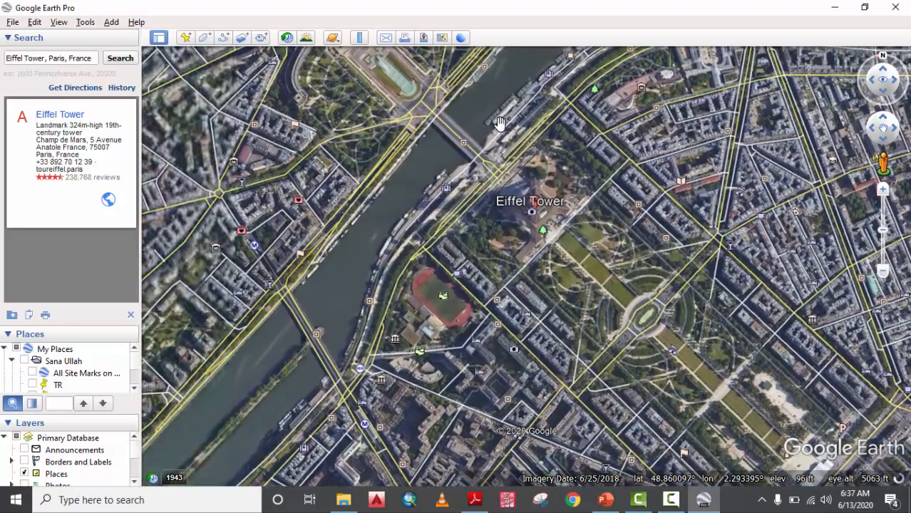
left_click_drag(486, 158, 384, 276)
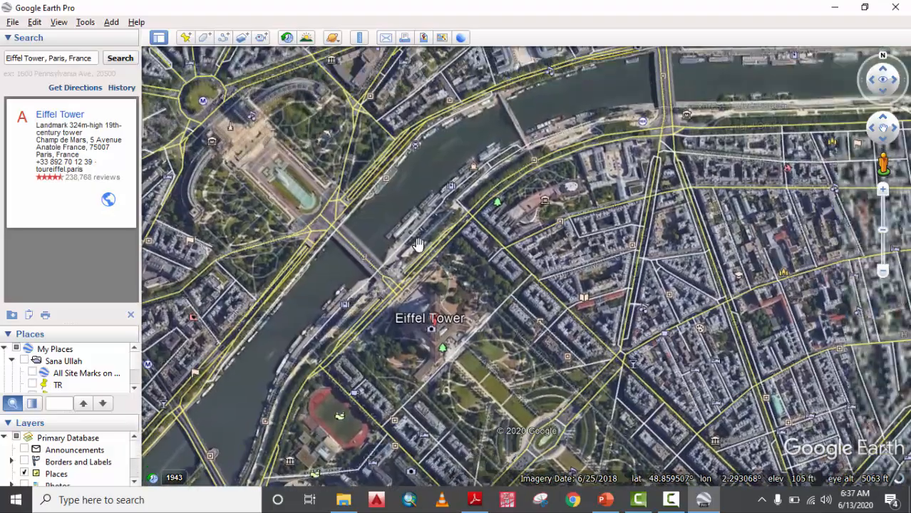
scroll(467, 214, "down", 4)
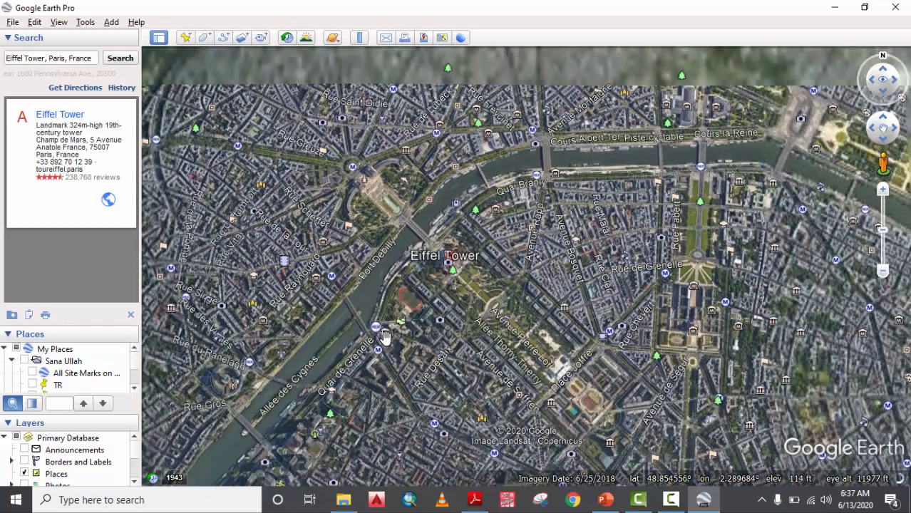
scroll(417, 350, "up", 2)
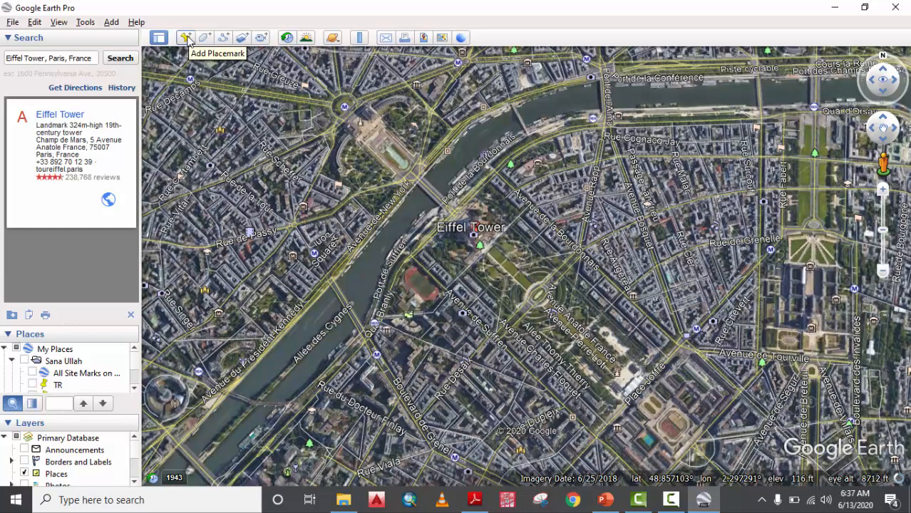
Add a new placemark and position it on the Eiffel Tower.
left_click(187, 38)
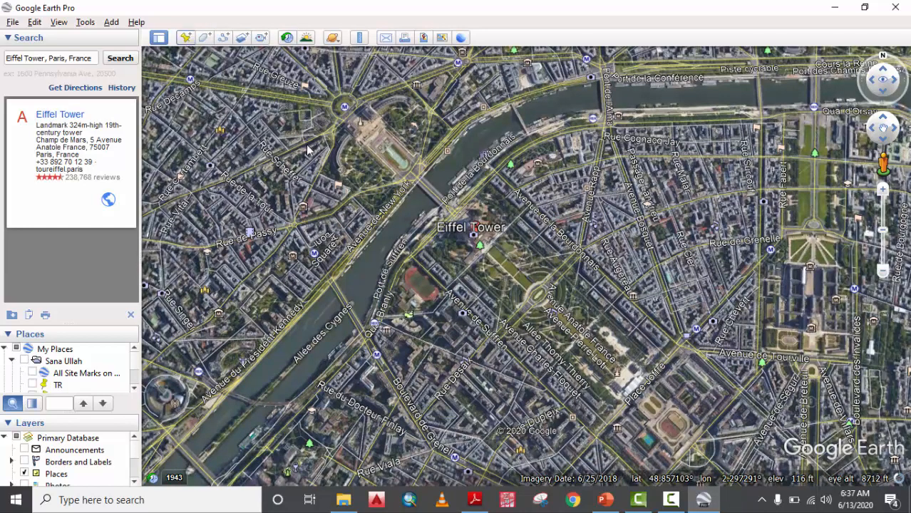
scroll(471, 227, "up", 5)
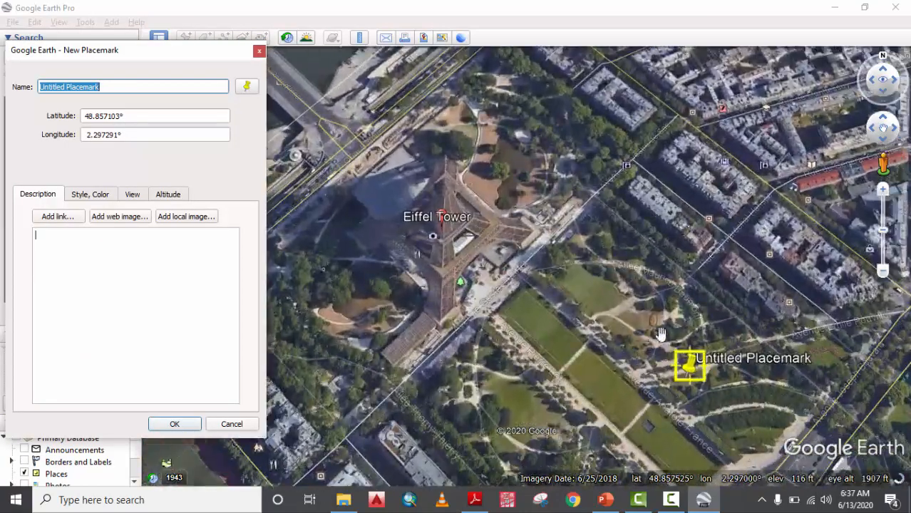
left_click_drag(689, 365, 442, 192)
left_click(151, 325)
Name the placemark 'Eiffel Tower' and review its coordinates and styling.
left_click_drag(117, 87, 3, 74)
type("Ei")
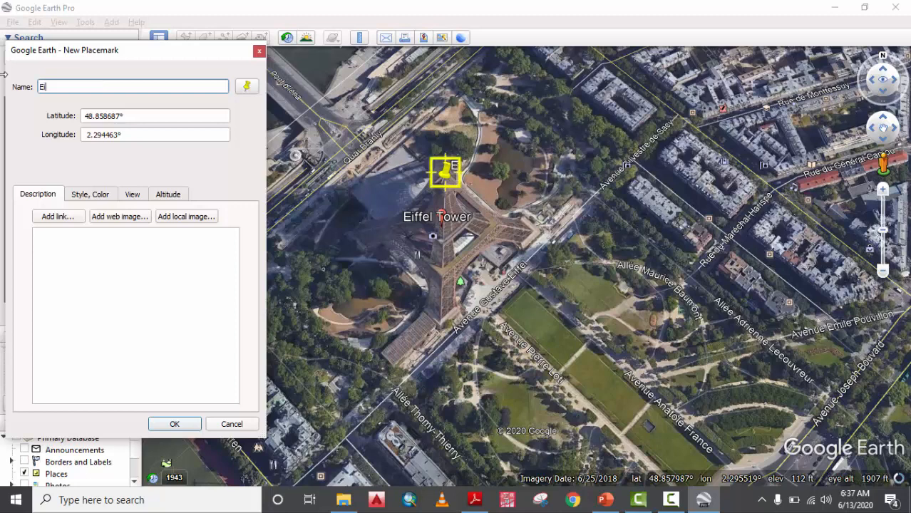
type("ffel Tower")
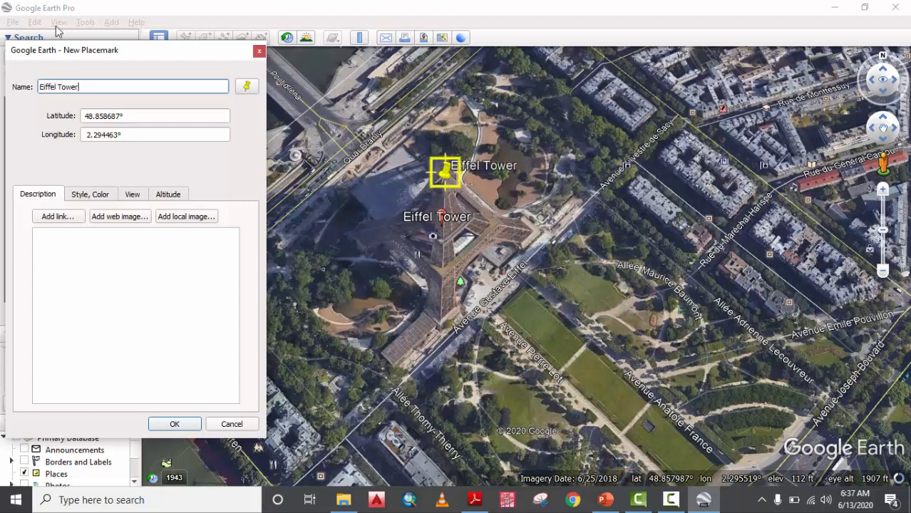
left_click_drag(137, 119, 67, 109)
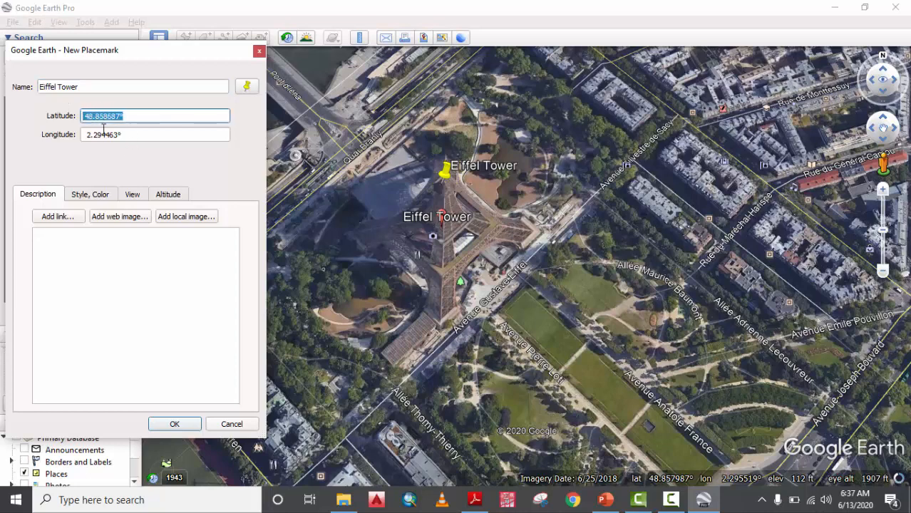
left_click_drag(129, 138, 64, 133)
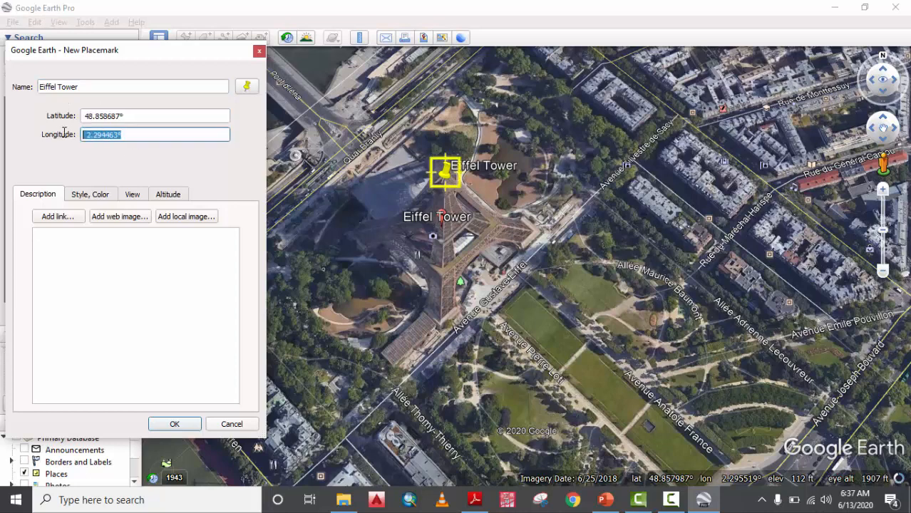
left_click(86, 250)
left_click(91, 199)
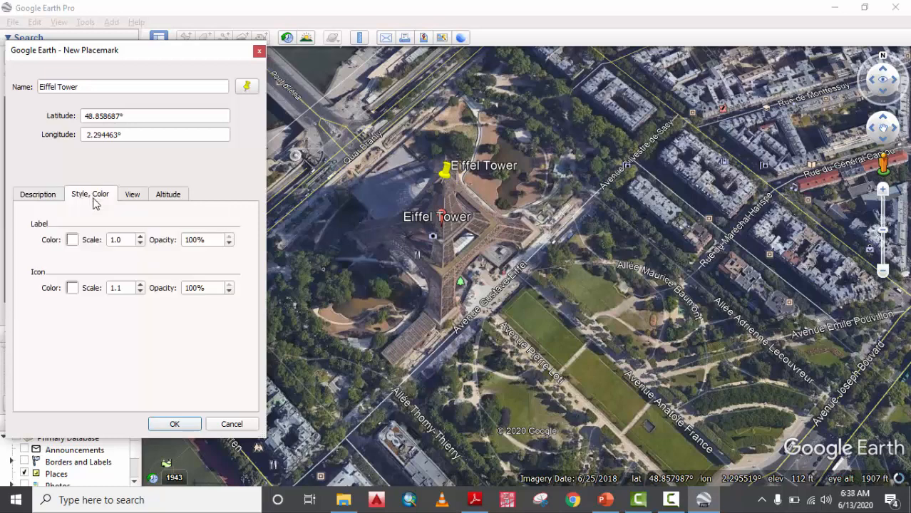
left_click(45, 194)
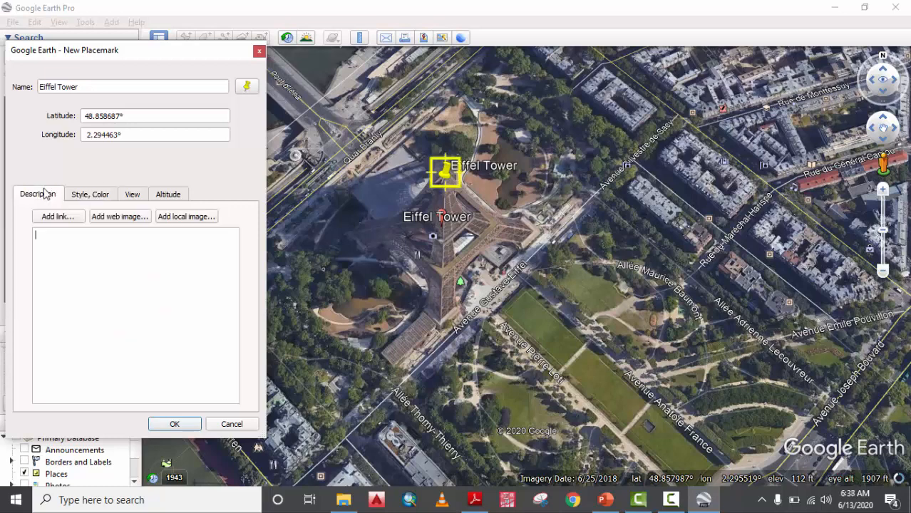
Give the placemark the blue paddle icon and save it.
left_click(246, 86)
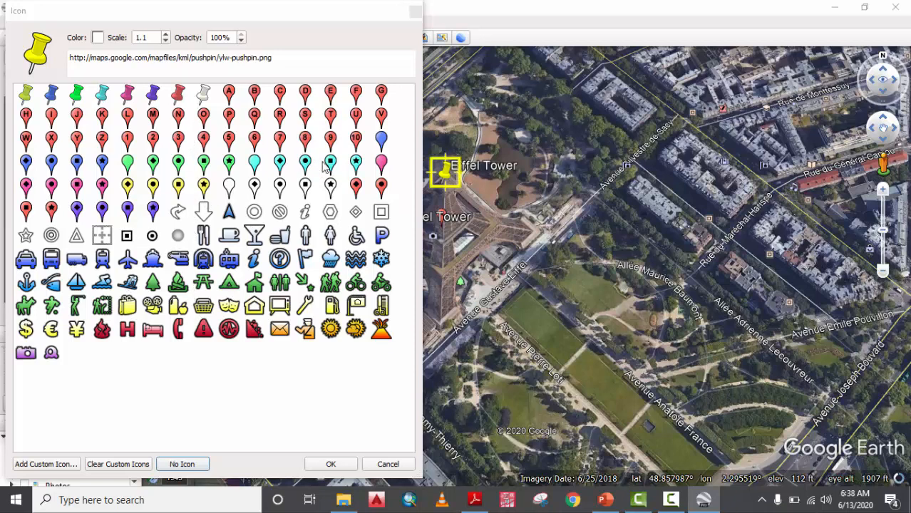
left_click(381, 140)
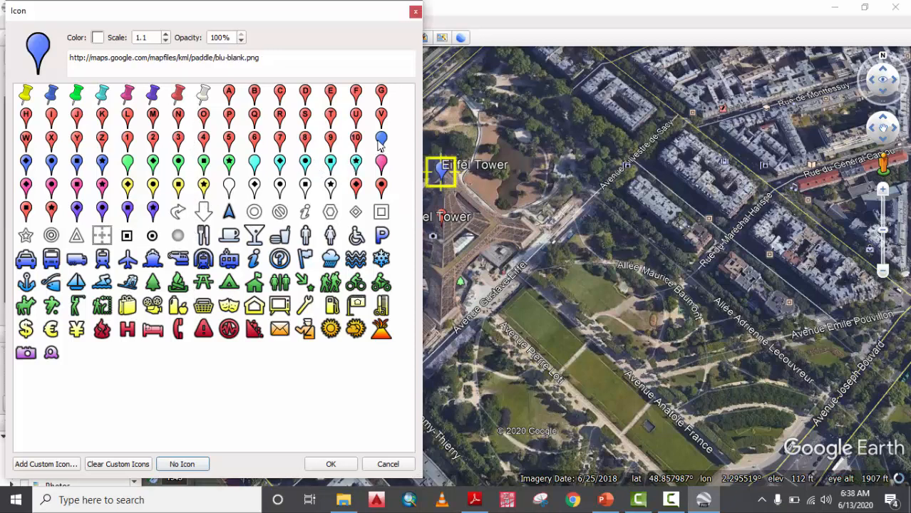
left_click(331, 465)
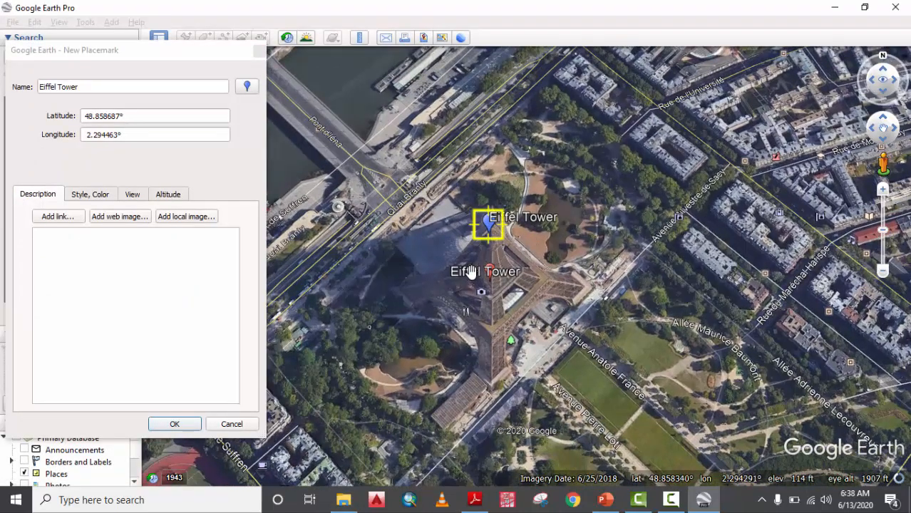
left_click(176, 425)
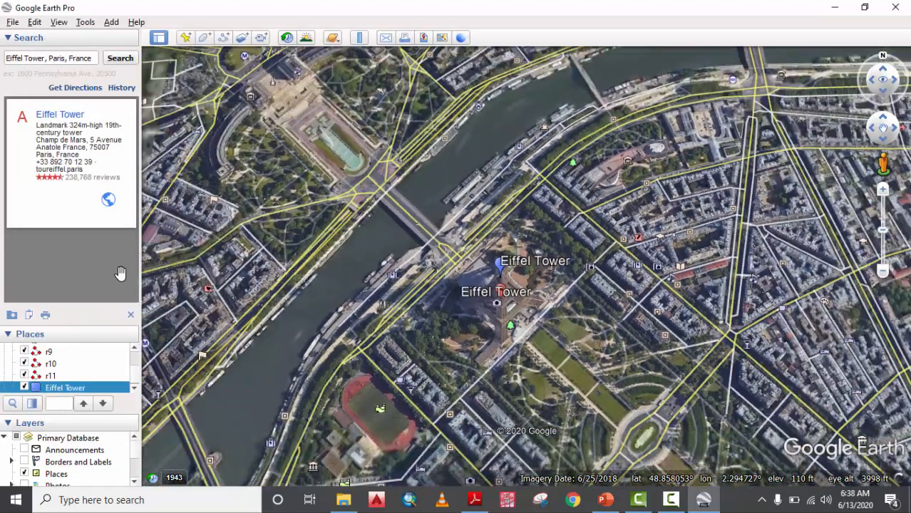
Search for Nigeria, then return to the saved Eiffel Tower placemark from Places.
scroll(73, 387, "down", 1)
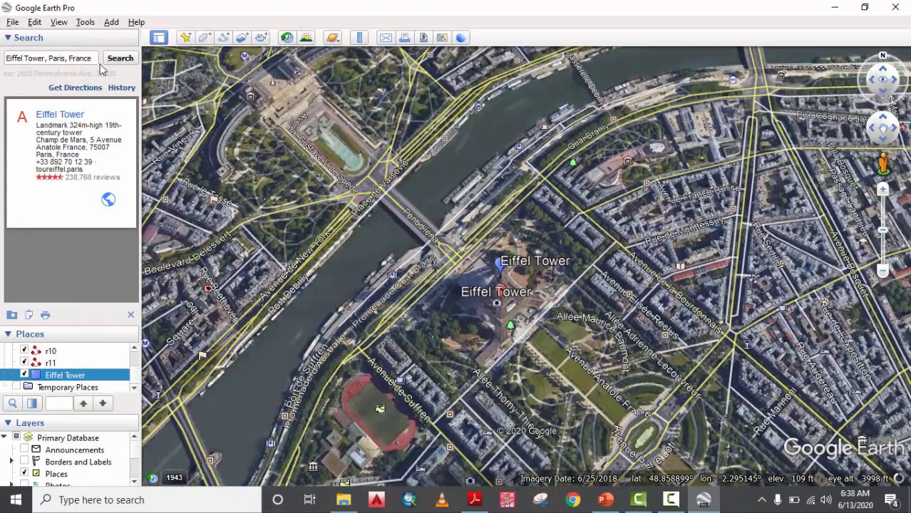
left_click_drag(96, 58, 3, 58)
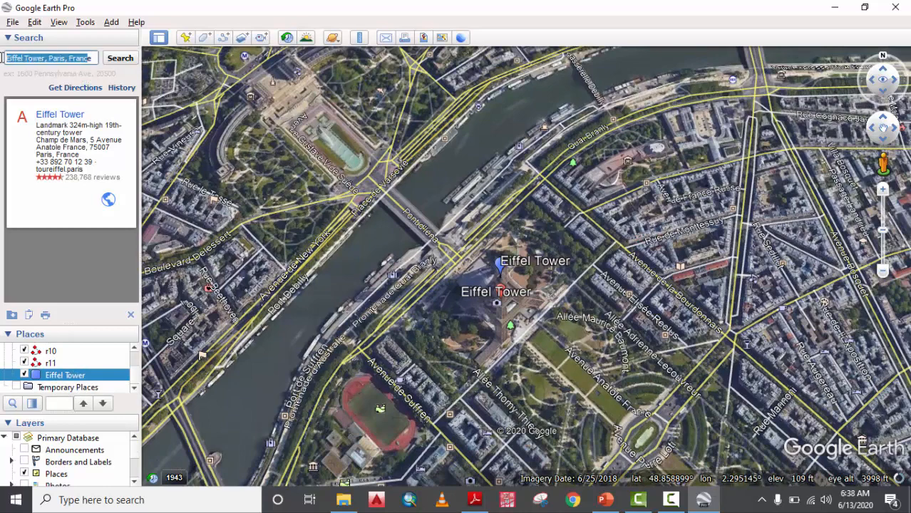
type("e")
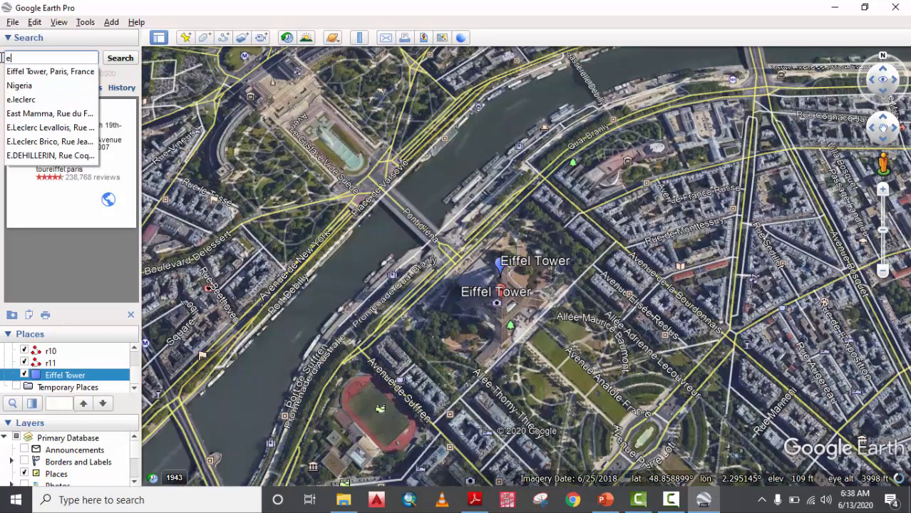
key("Down")
key("Down")
key("Return")
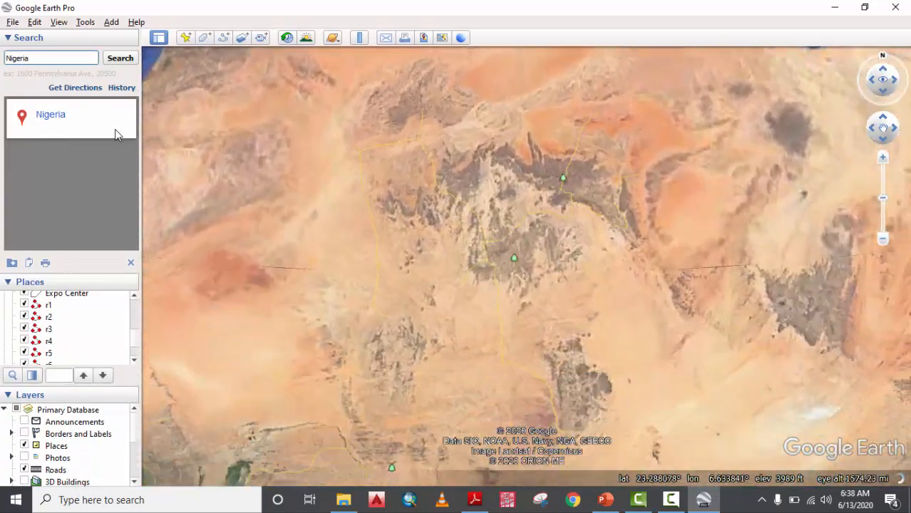
scroll(115, 326, "down", 3)
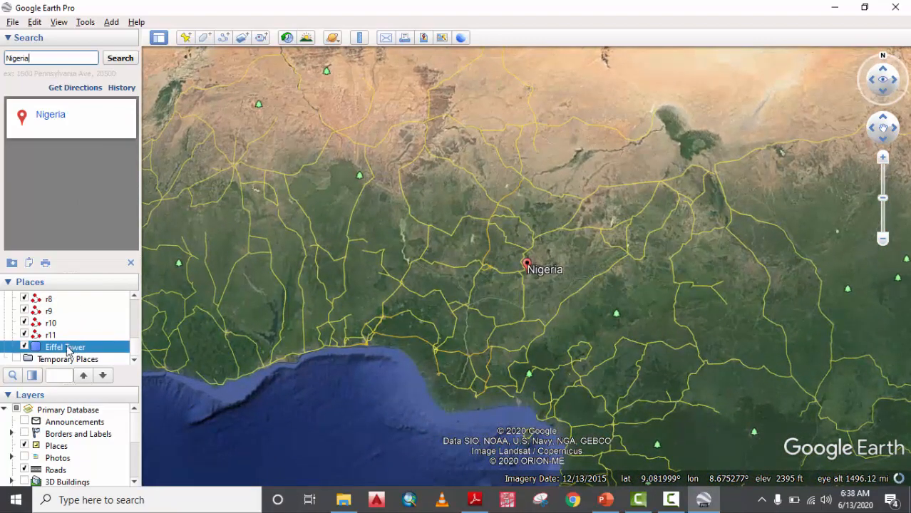
double_click(64, 348)
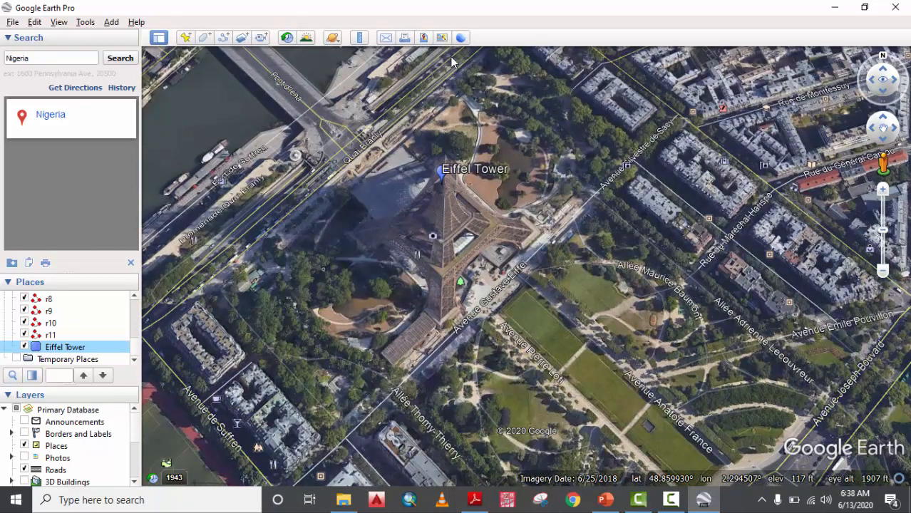
Start a new polygon named 'OpenSpace Eiffel tower' with an outline width of 2.0.
left_click(205, 38)
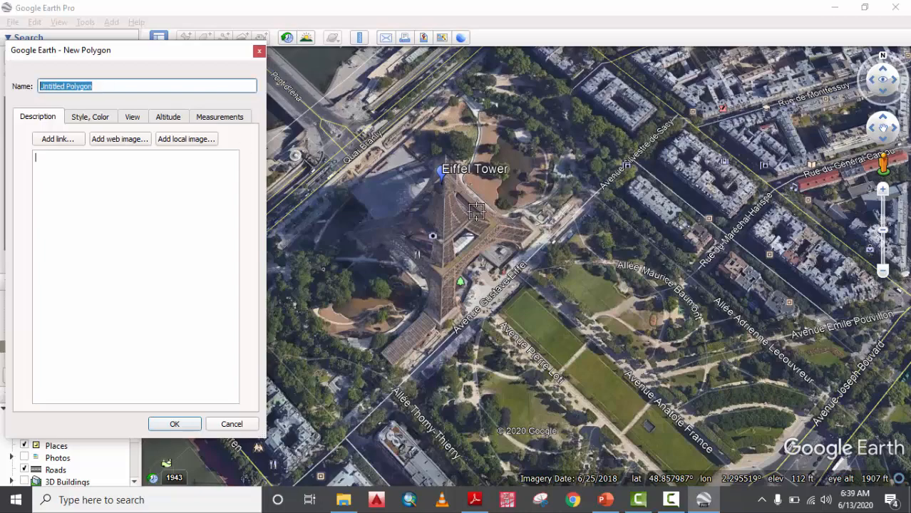
scroll(597, 245, "down", 1)
scroll(598, 245, "down", 3)
scroll(702, 430, "up", 2)
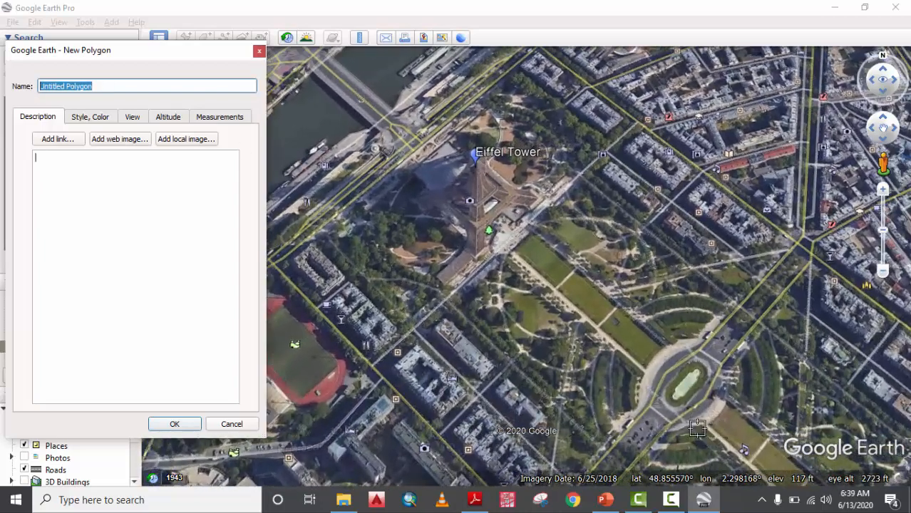
left_click(620, 409)
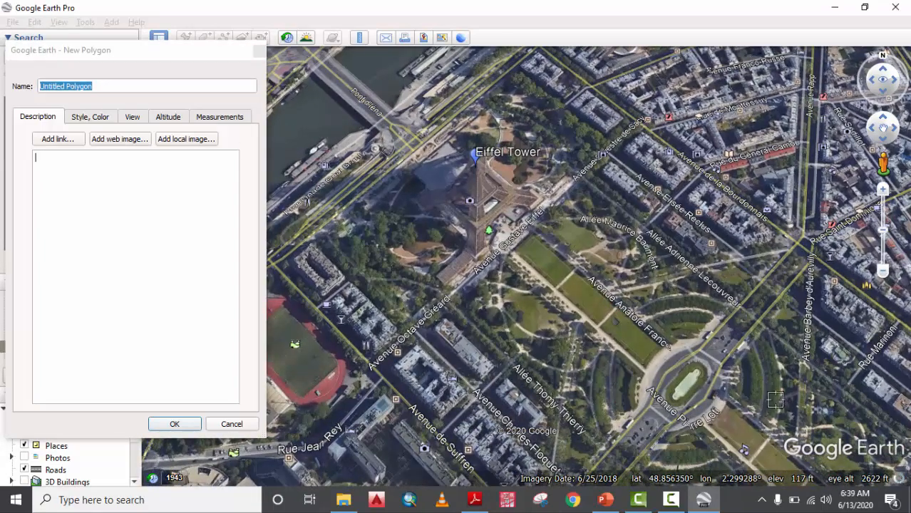
scroll(627, 350, "down", 2)
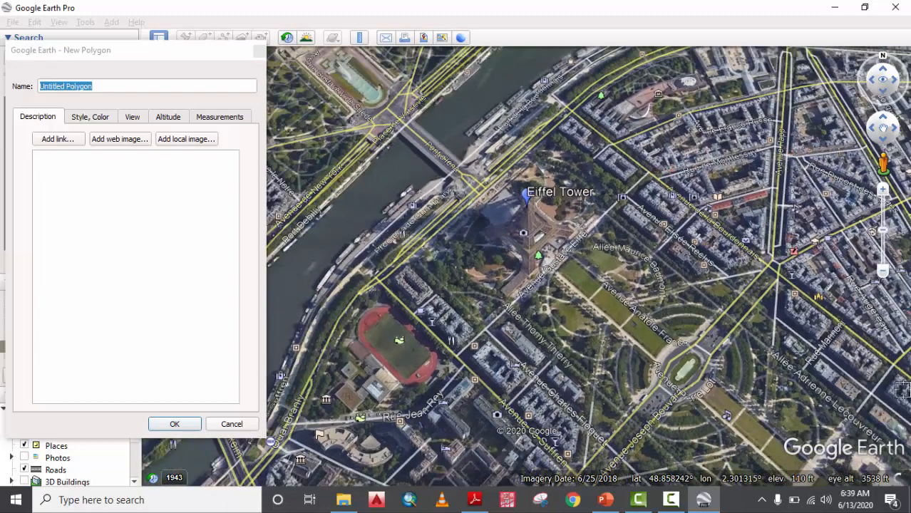
scroll(744, 400, "down", 2)
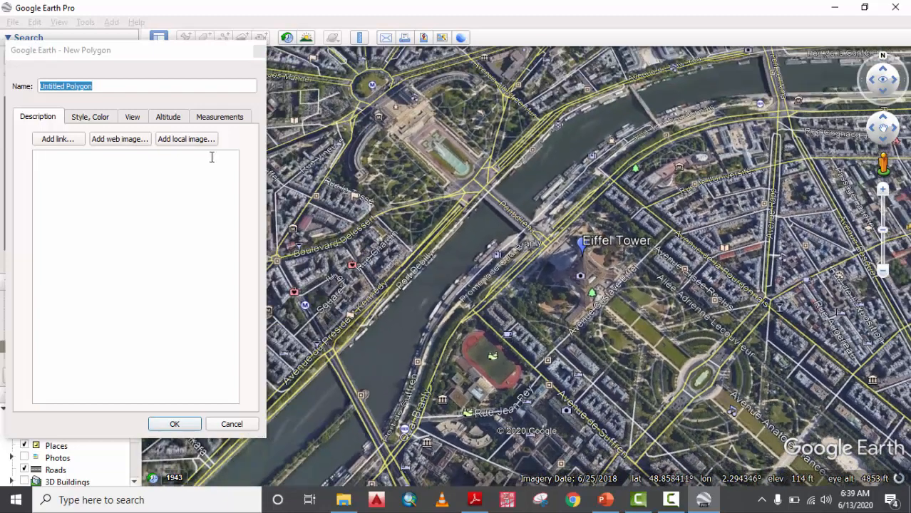
left_click_drag(106, 85, 19, 84)
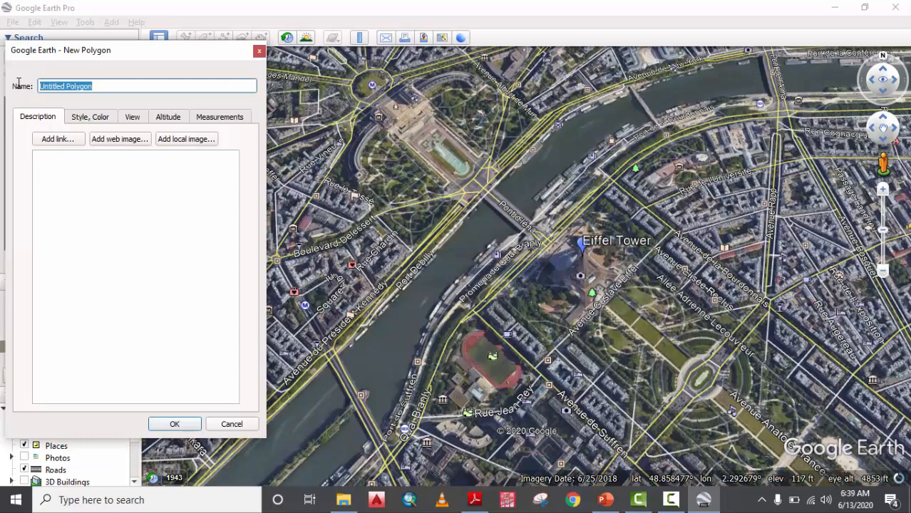
type("OpenSpace Eiffel tower")
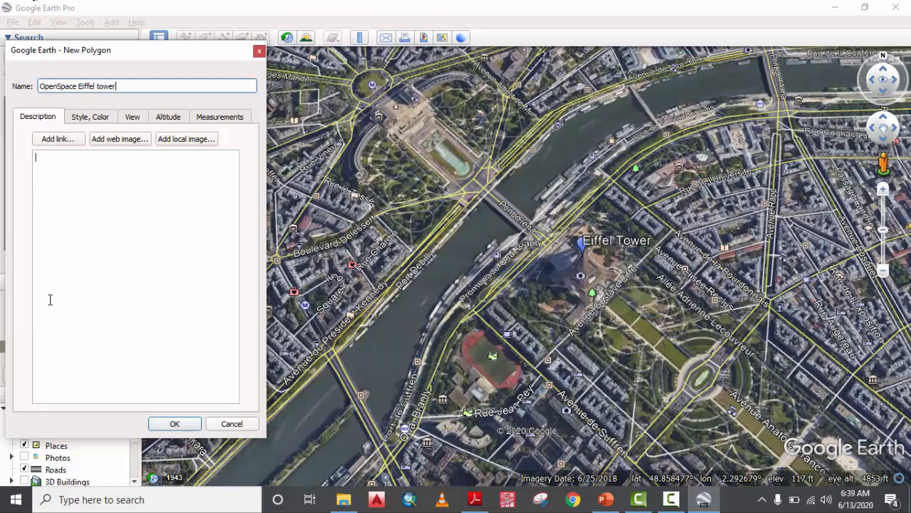
left_click(90, 118)
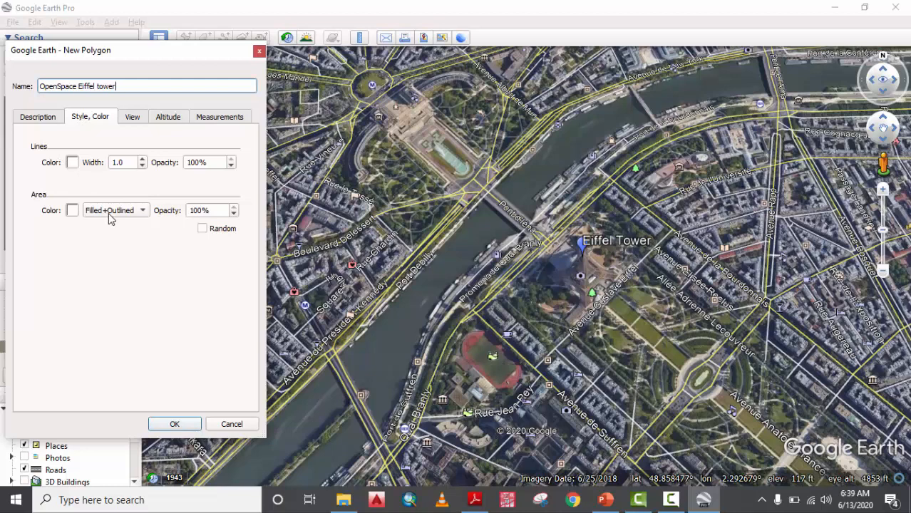
left_click(123, 162)
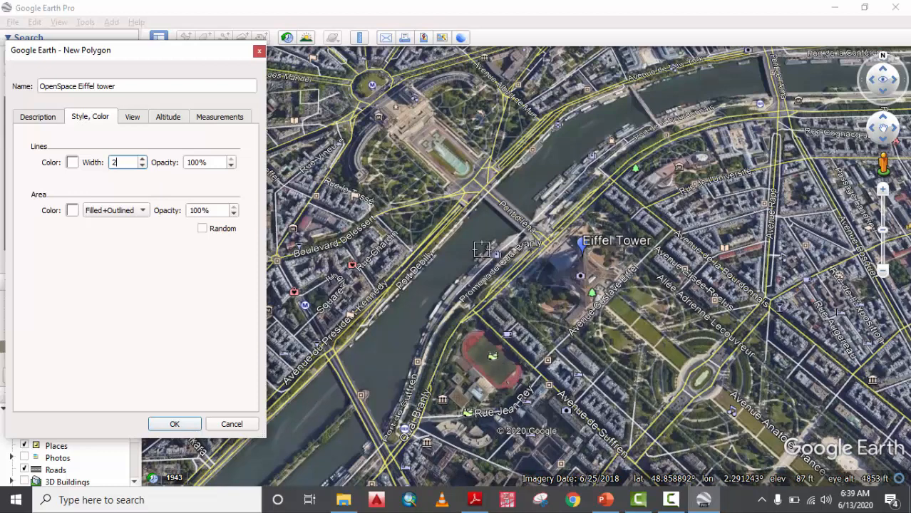
Place the first two polygon corners on the map near the Eiffel Tower.
left_click_drag(119, 60, 281, 44)
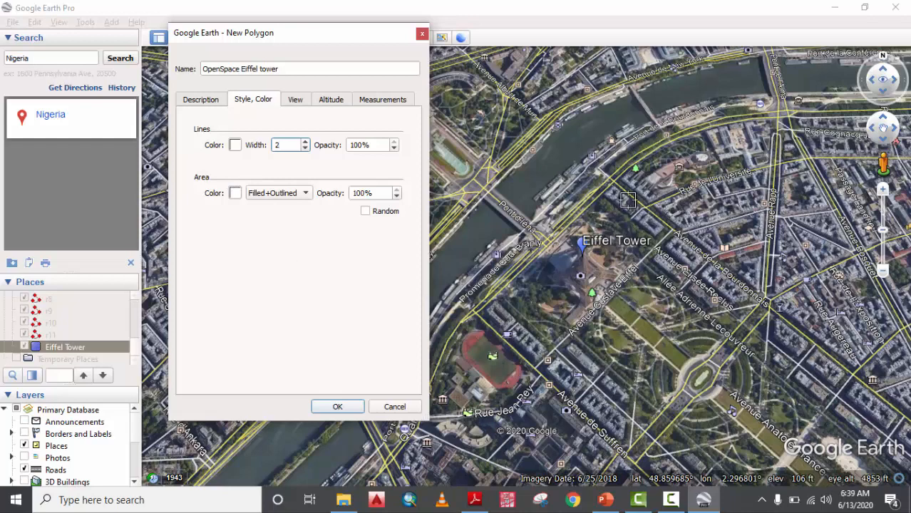
left_click(621, 189)
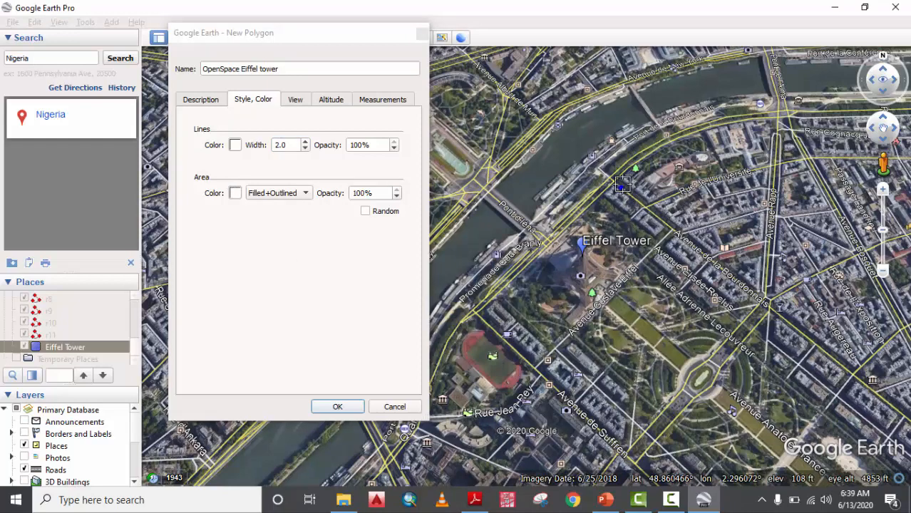
left_click(766, 308)
scroll(832, 347, "down", 1)
scroll(831, 346, "down", 2)
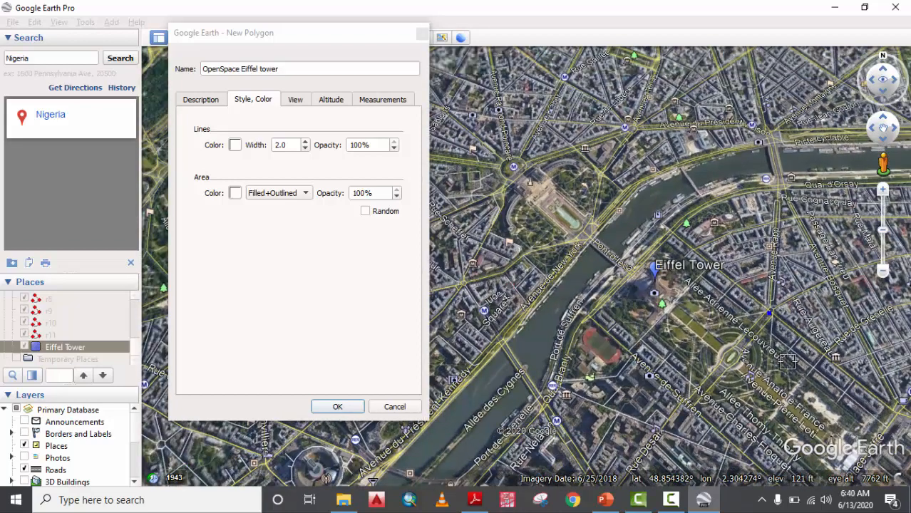
Place the remaining corners around the Champ de Mars and nudge two vertices into line with the streets.
left_click_drag(771, 321, 754, 344)
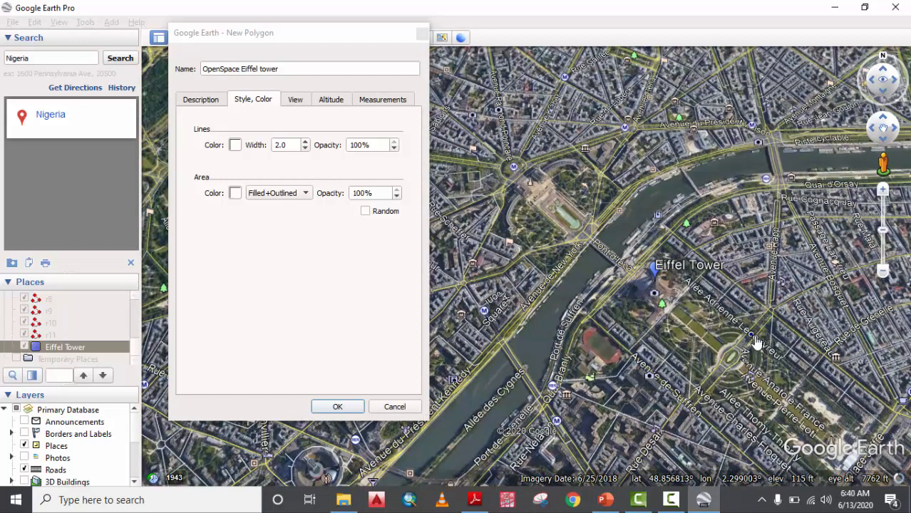
left_click(869, 430)
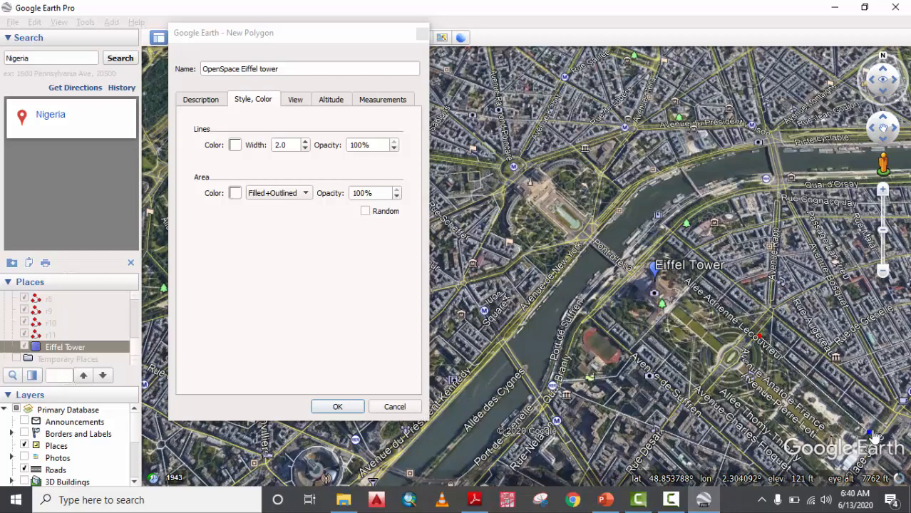
scroll(783, 326, "down", 3)
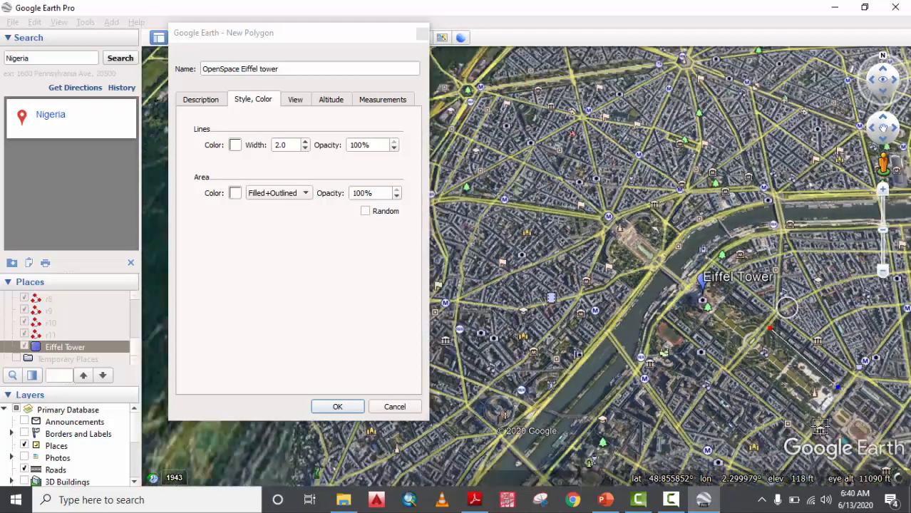
scroll(823, 435, "up", 2)
scroll(802, 375, "up", 5)
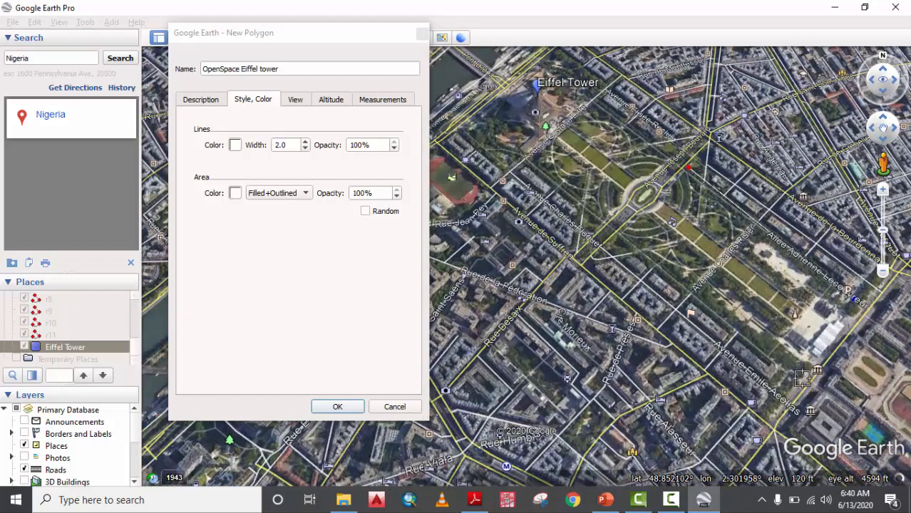
left_click(605, 240)
left_click(530, 162)
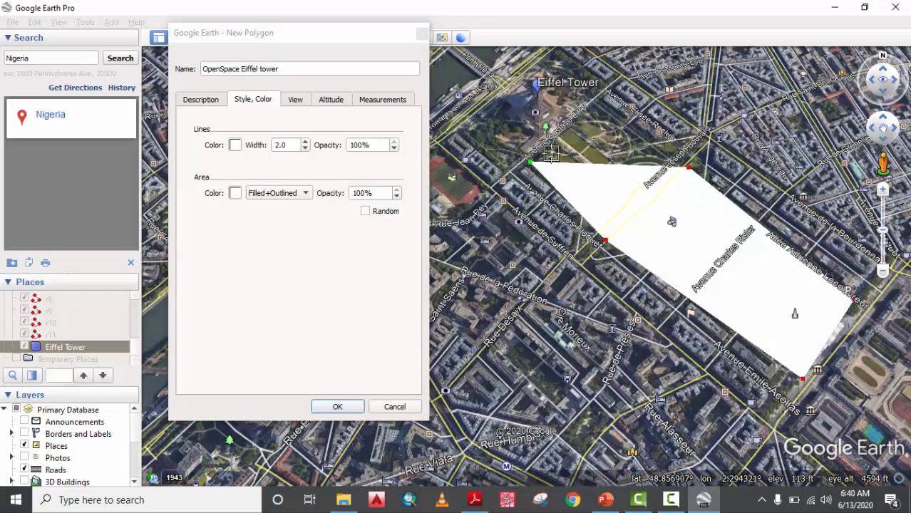
left_click(593, 102)
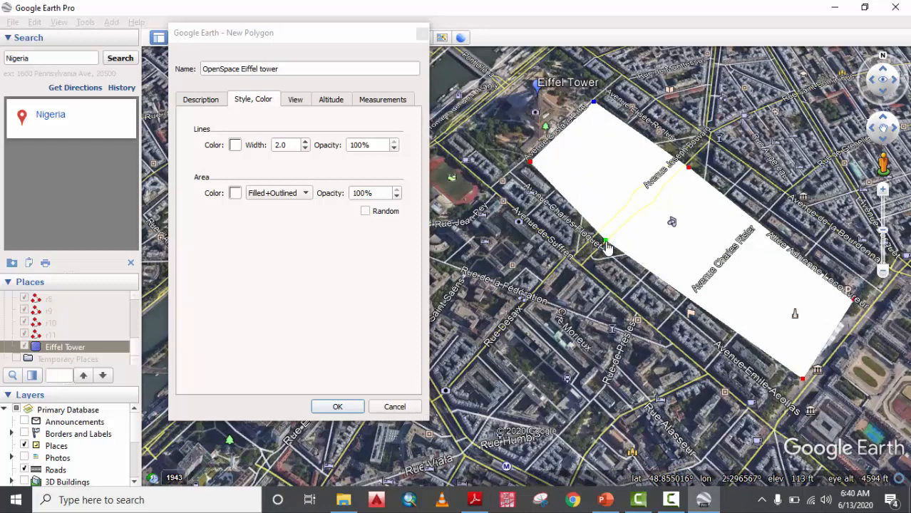
left_click_drag(605, 244, 619, 244)
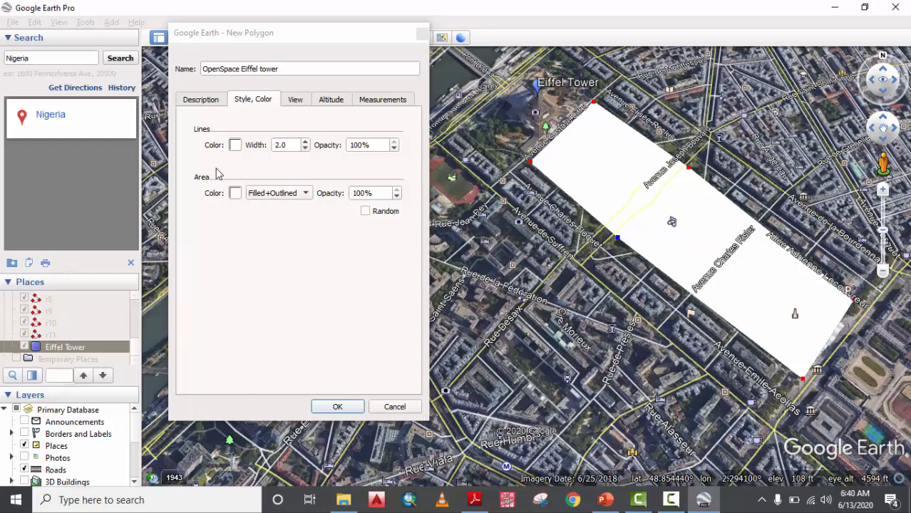
Make the polygon an unfilled red outline of width 3 and save it to Places.
left_click(268, 198)
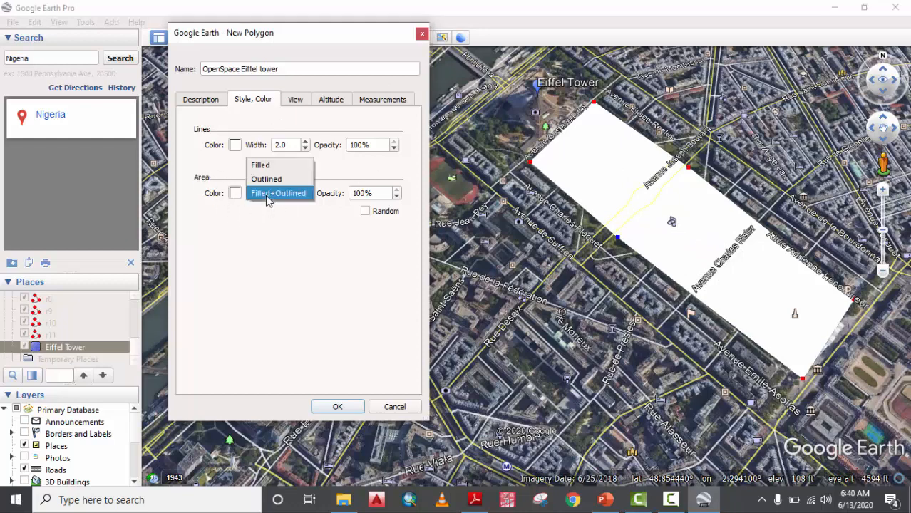
left_click(271, 181)
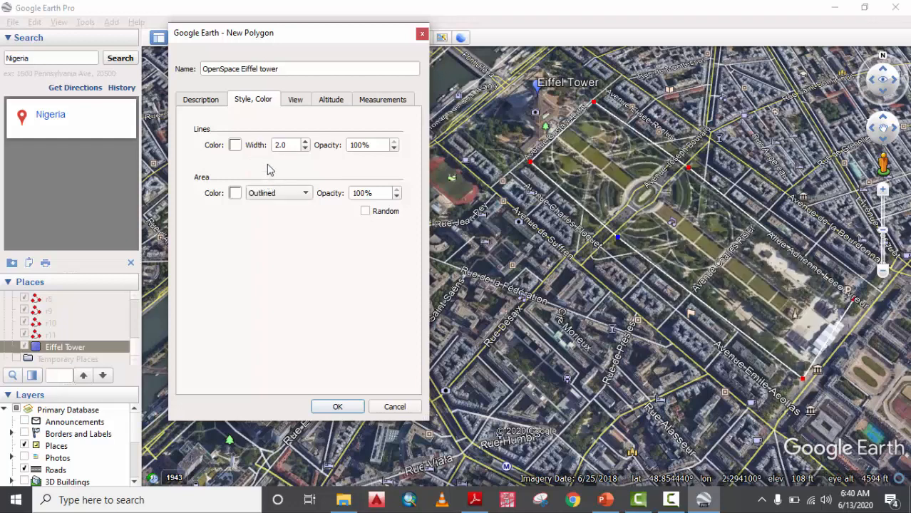
left_click(235, 148)
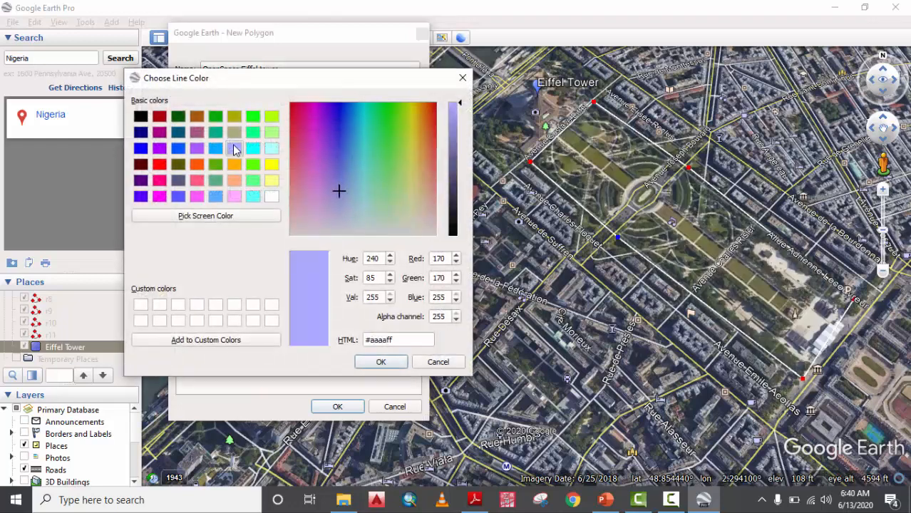
left_click(159, 165)
left_click(380, 363)
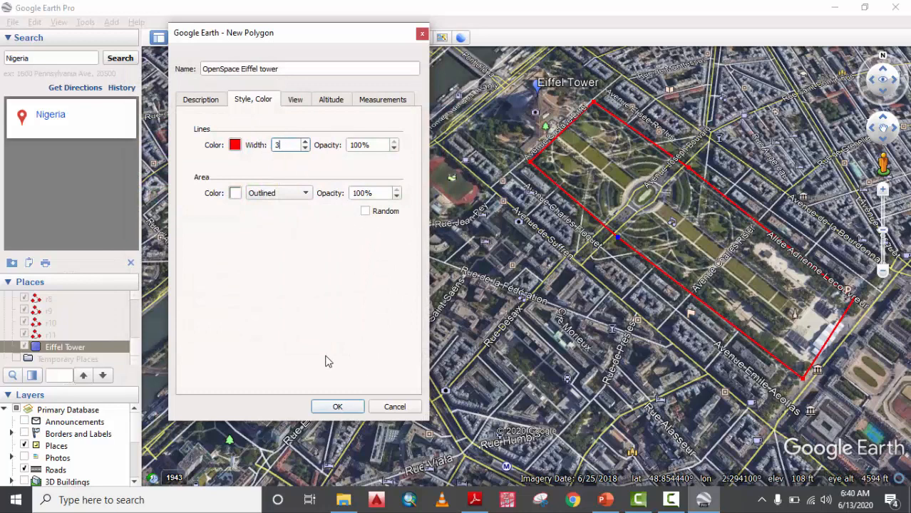
left_click(353, 404)
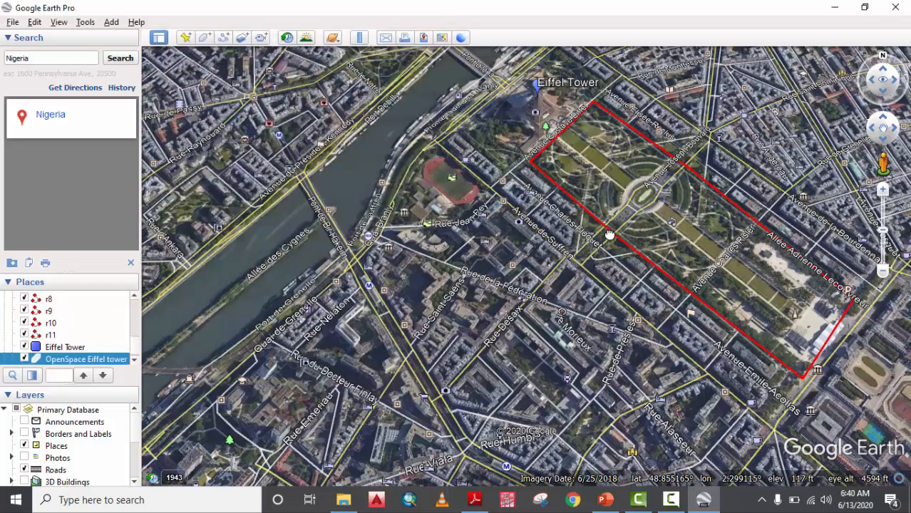
left_click_drag(610, 234, 515, 232)
scroll(514, 231, "down", 5)
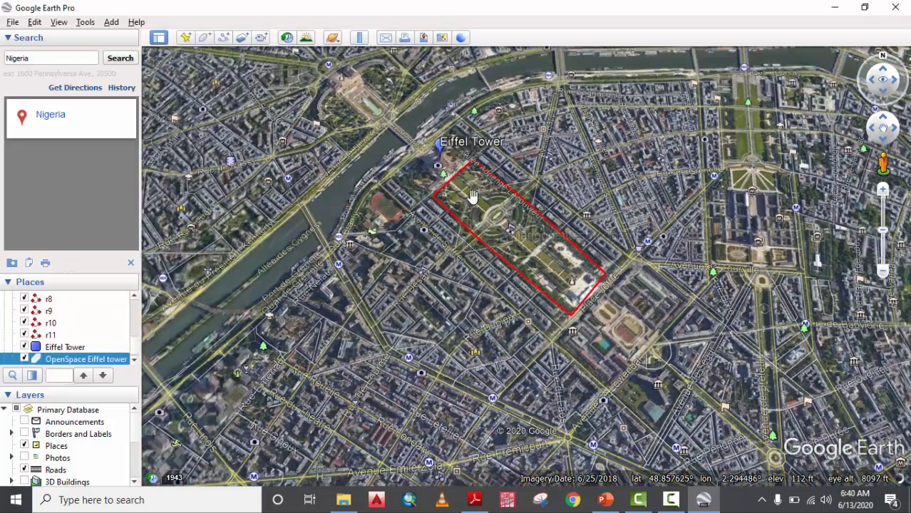
scroll(488, 210, "down", 5)
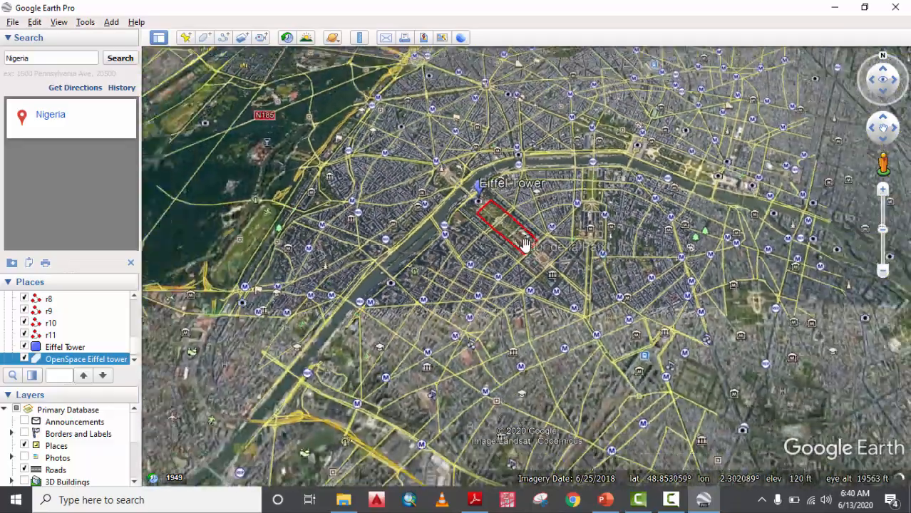
scroll(524, 243, "down", 8)
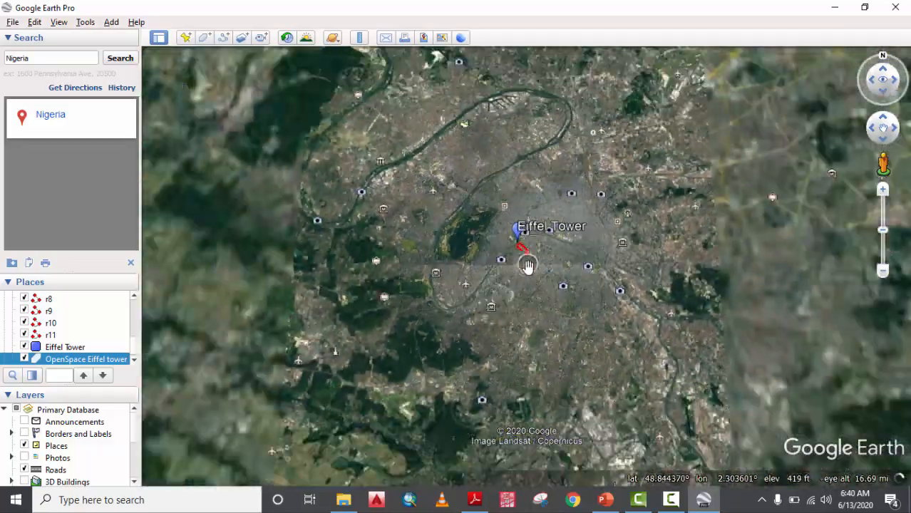
scroll(528, 265, "up", 8)
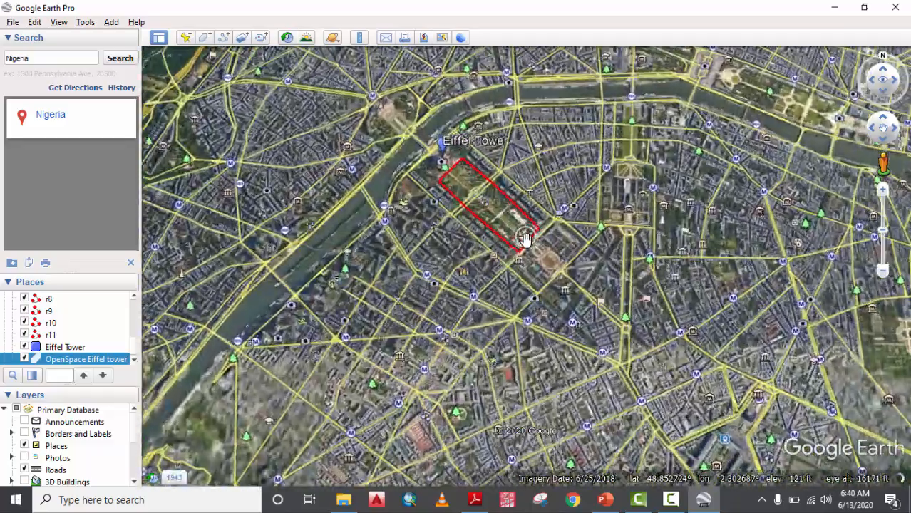
scroll(524, 238, "up", 5)
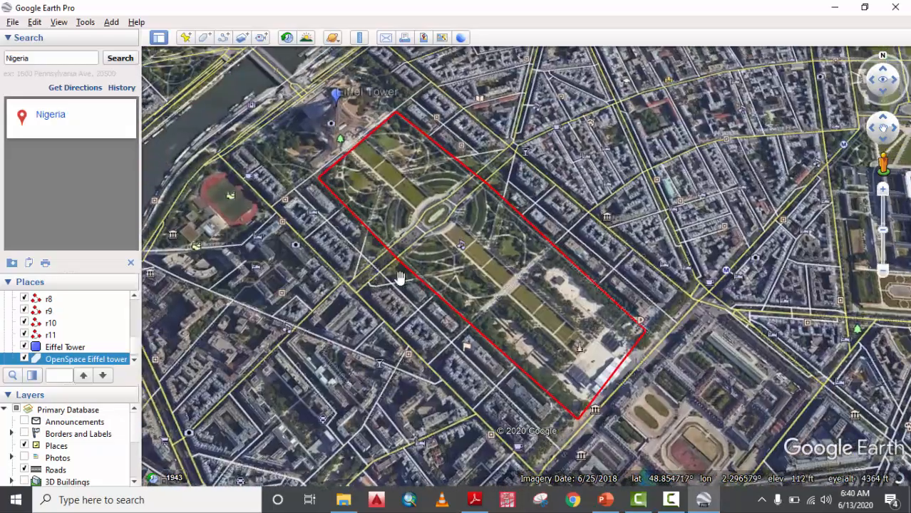
key("r")
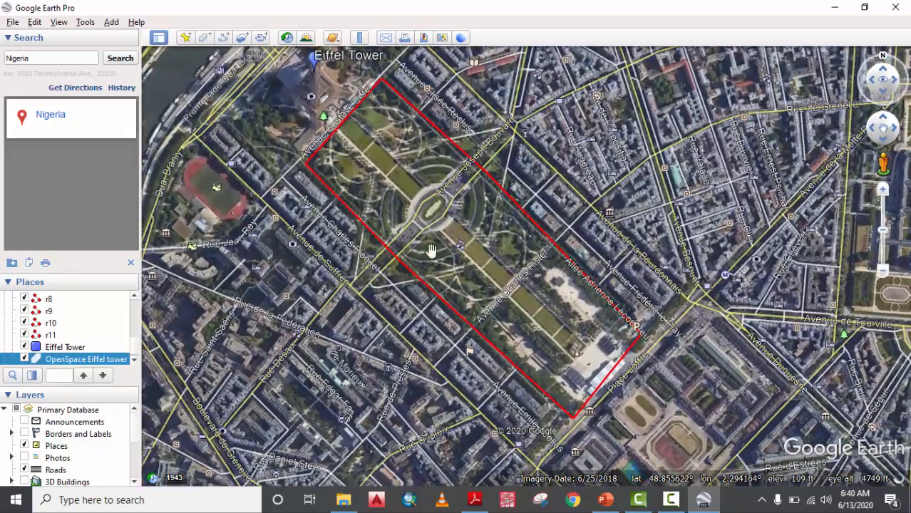
left_click_drag(308, 231, 390, 250)
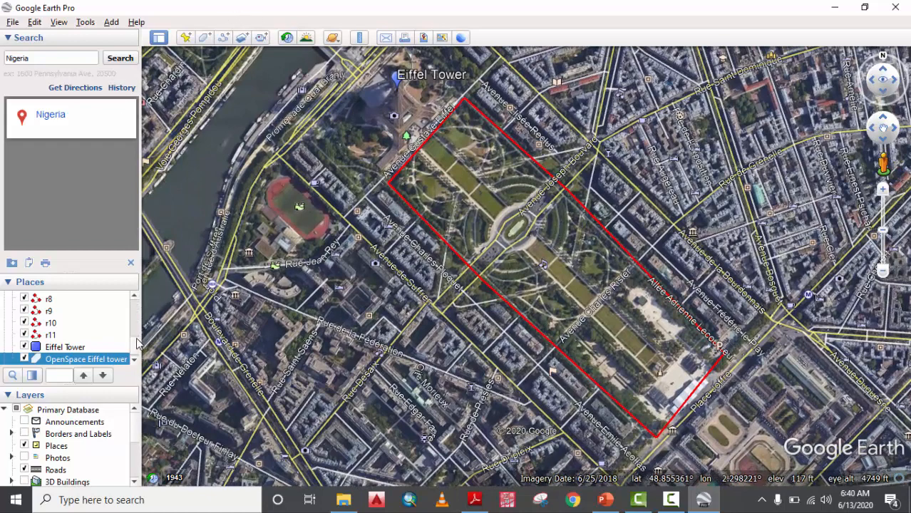
scroll(136, 344, "down", 1)
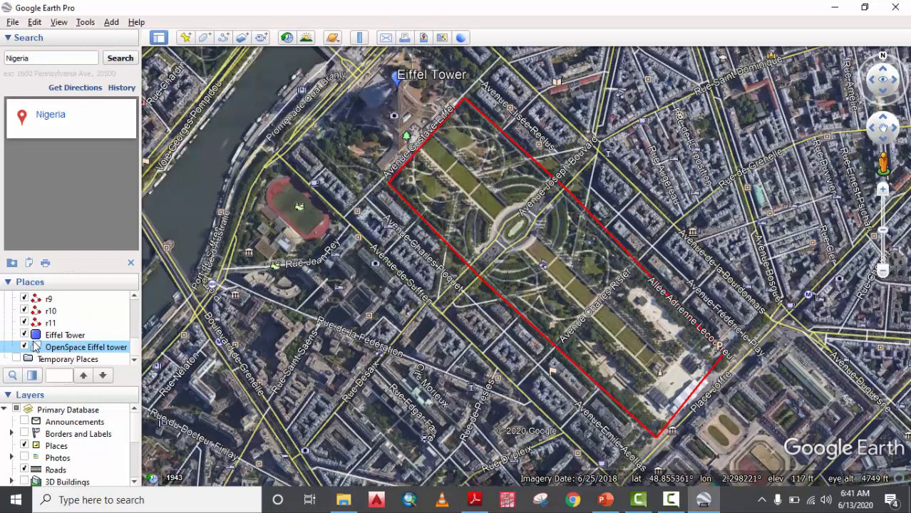
Edit the polygon's properties to add two points along its lower-left edge, then confirm.
right_click(70, 349)
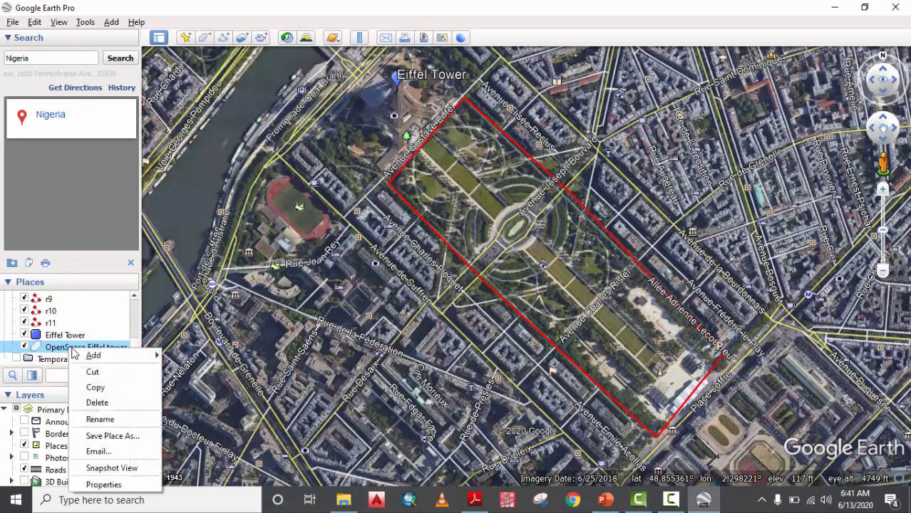
left_click(104, 486)
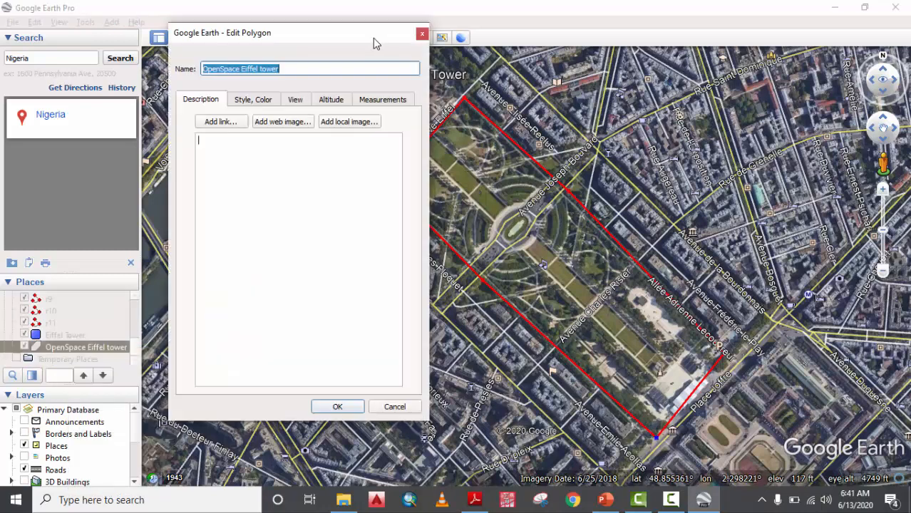
left_click_drag(373, 39, 234, 80)
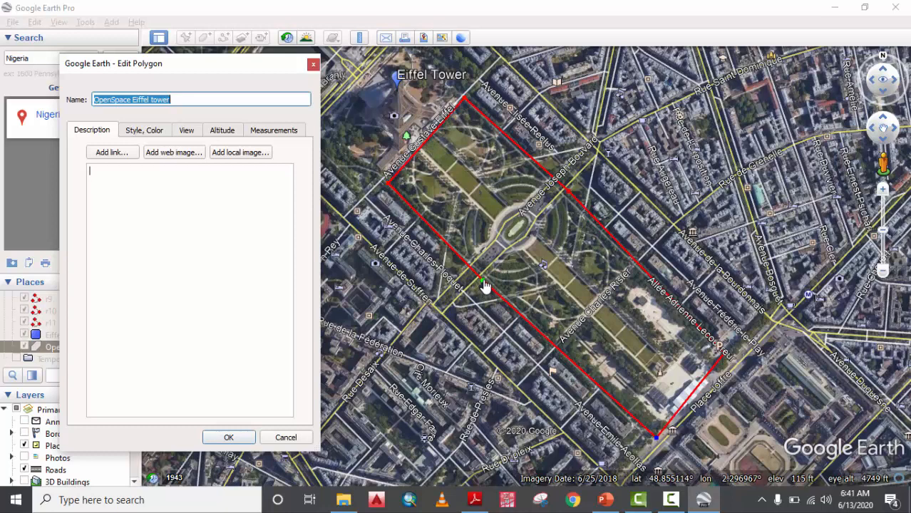
mouse_move(484, 286)
left_mouse_down()
mouse_move(503, 232)
mouse_move(480, 289)
mouse_move(489, 265)
mouse_move(482, 279)
left_mouse_up()
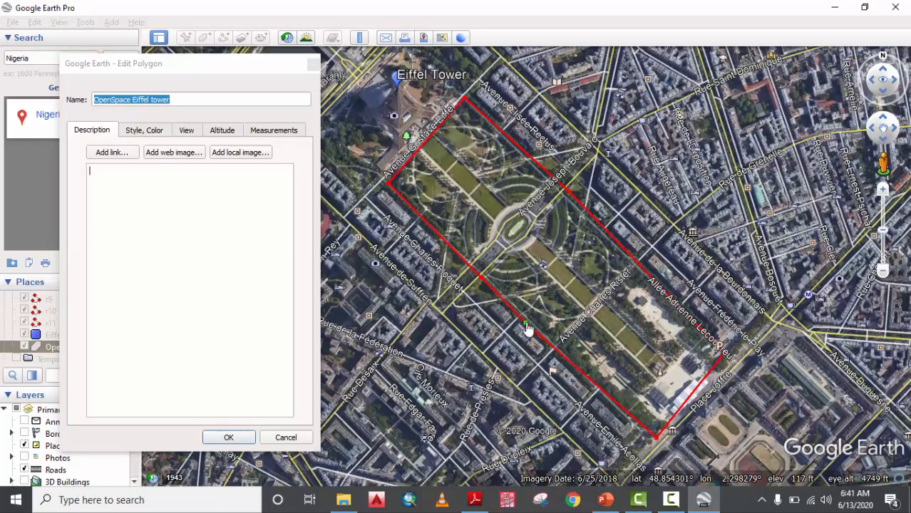
left_click(598, 384)
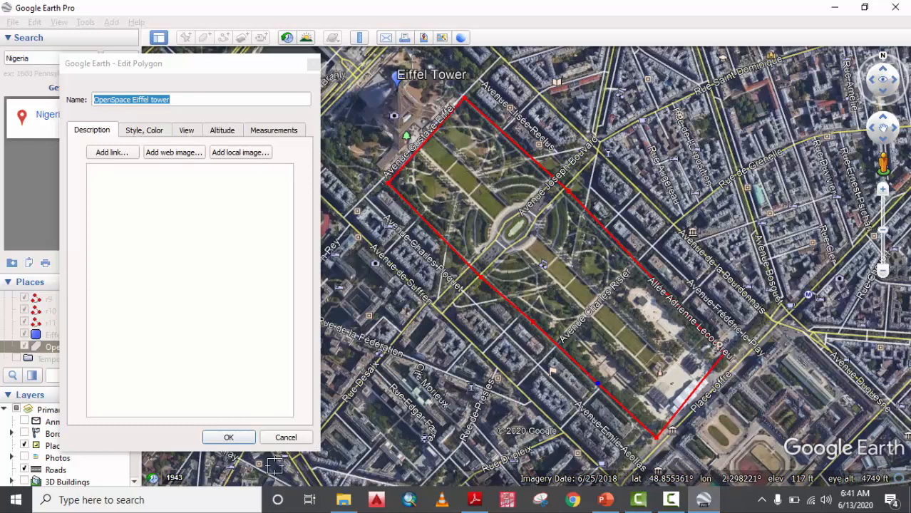
left_click(238, 438)
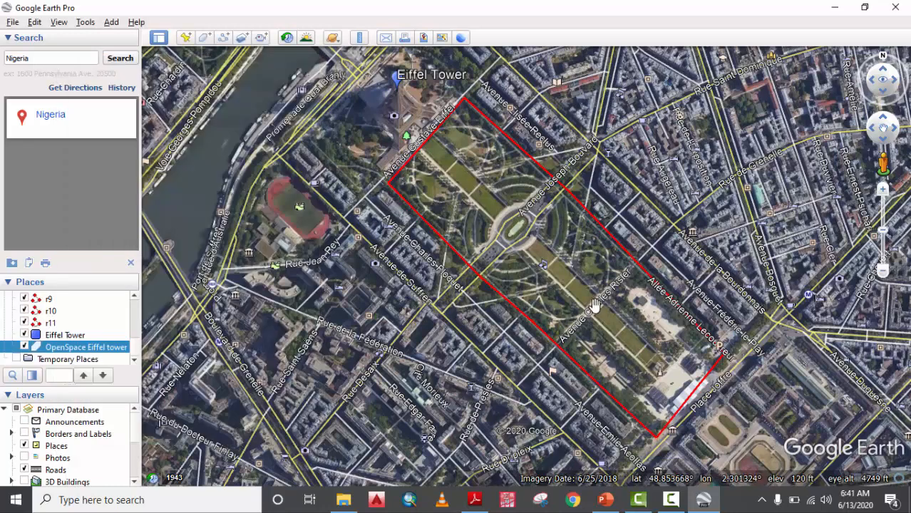
Start a new path with a green, 3-wide line and show its length measurement.
left_click_drag(514, 248, 550, 288)
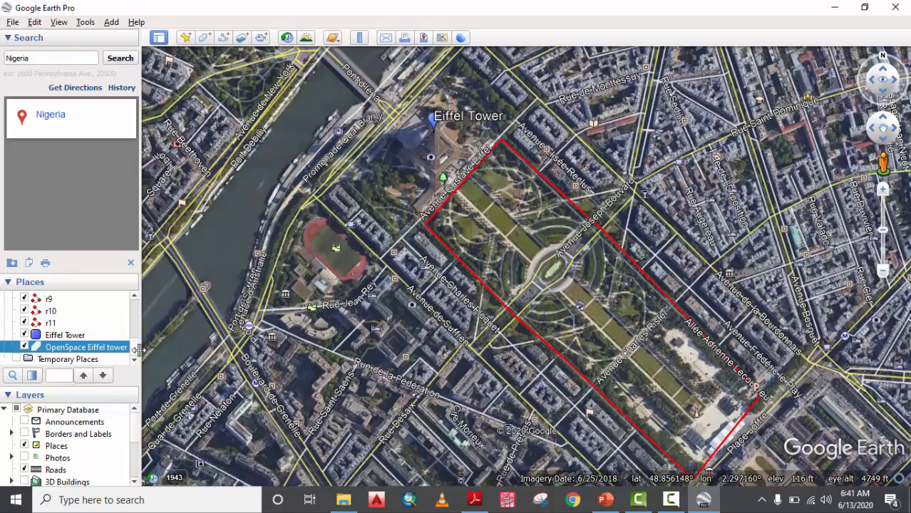
left_click(219, 40)
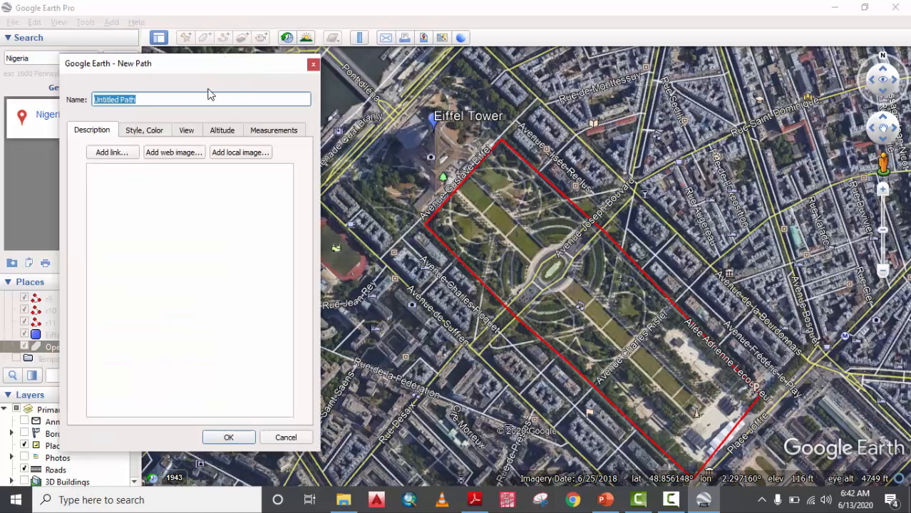
left_click(149, 130)
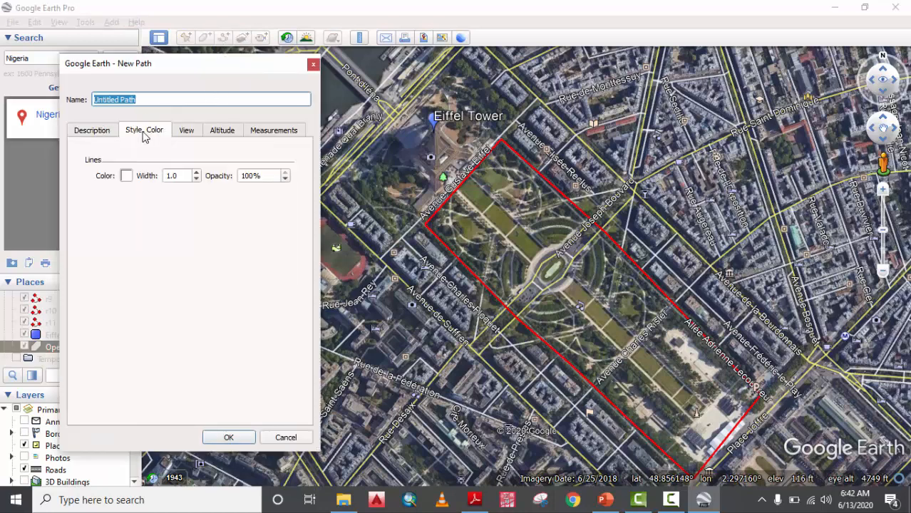
left_click(126, 175)
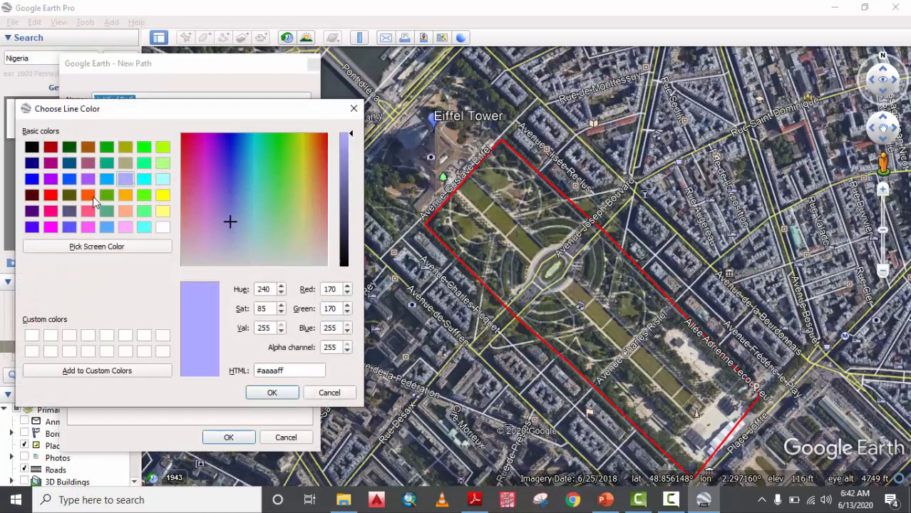
left_click(106, 147)
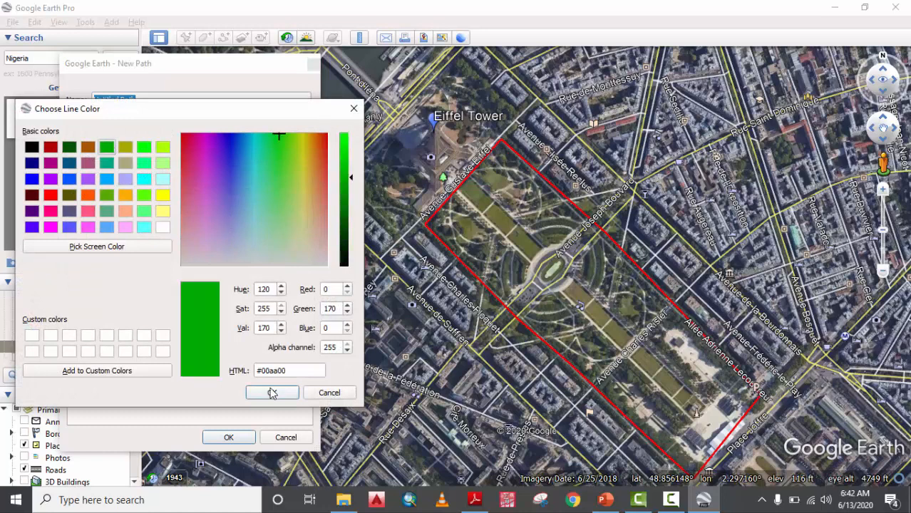
left_click(272, 393)
left_click(184, 177)
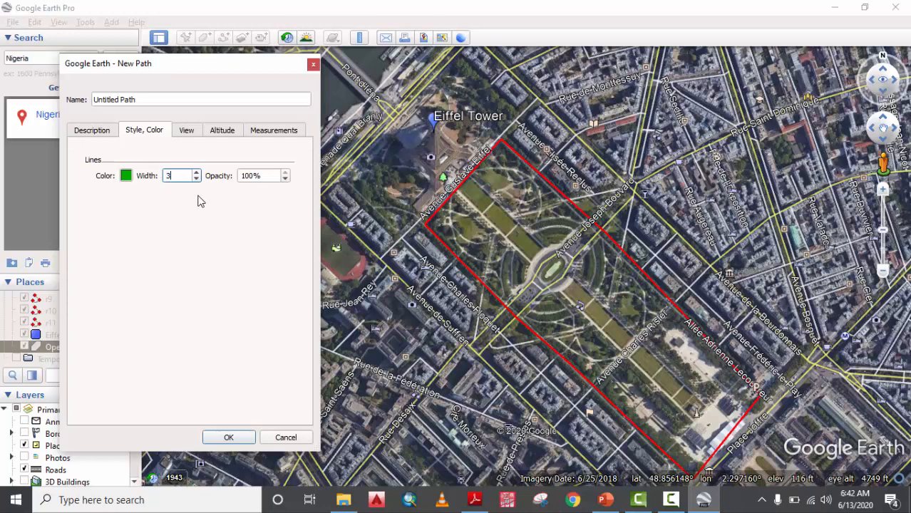
left_click(267, 132)
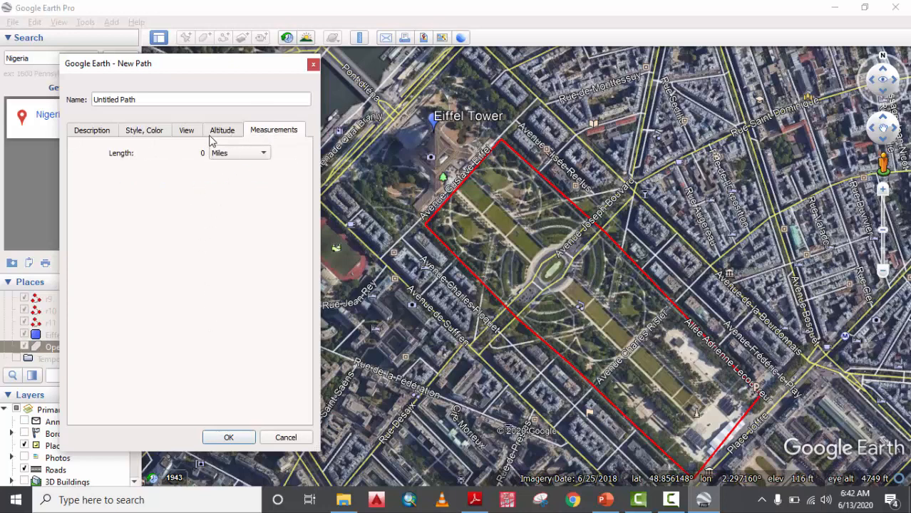
Draw a two-point path from the Eiffel Tower end to the park's far end.
left_click_drag(282, 76, 207, 120)
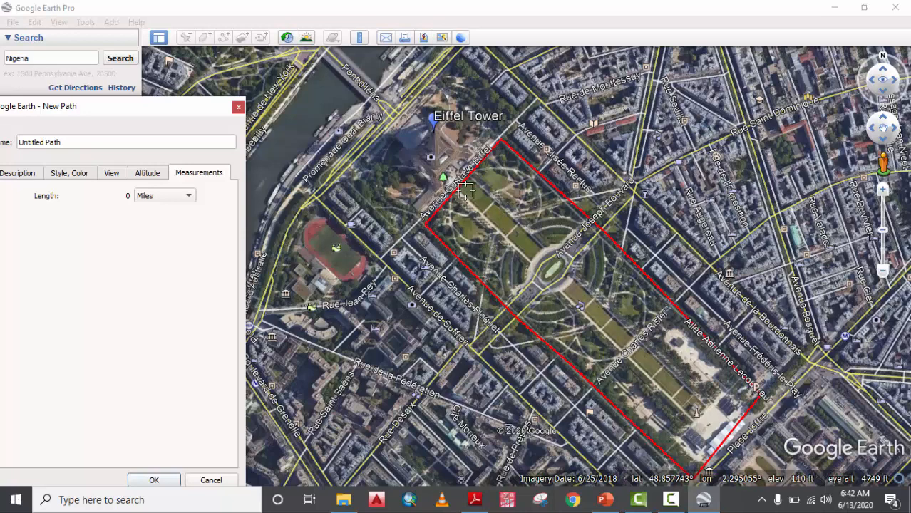
left_click(457, 185)
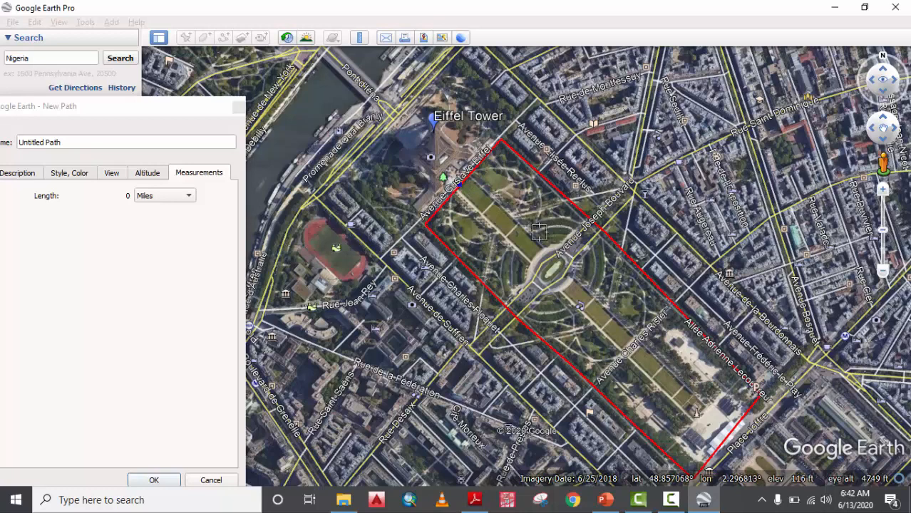
left_click(714, 451)
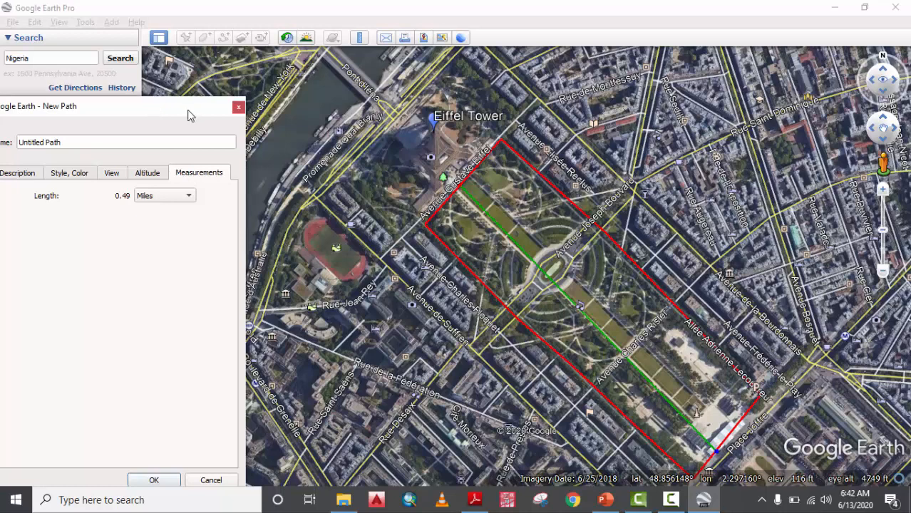
left_click_drag(190, 113, 285, 85)
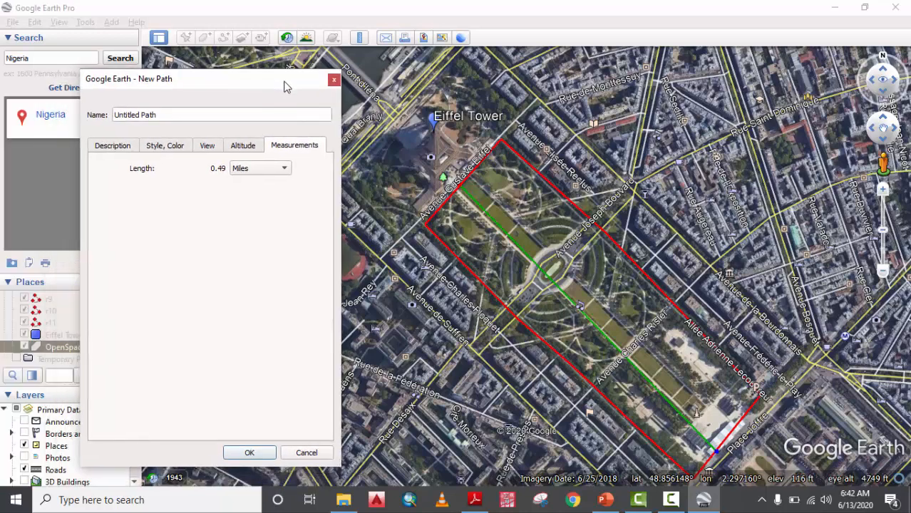
Switch the path length units from miles to feet, then to meters, showing 785 m.
left_click(261, 173)
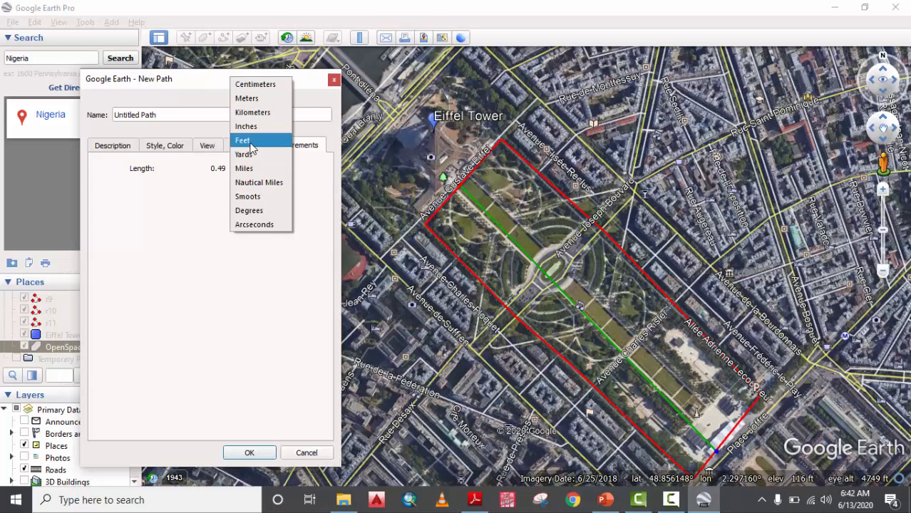
left_click(246, 141)
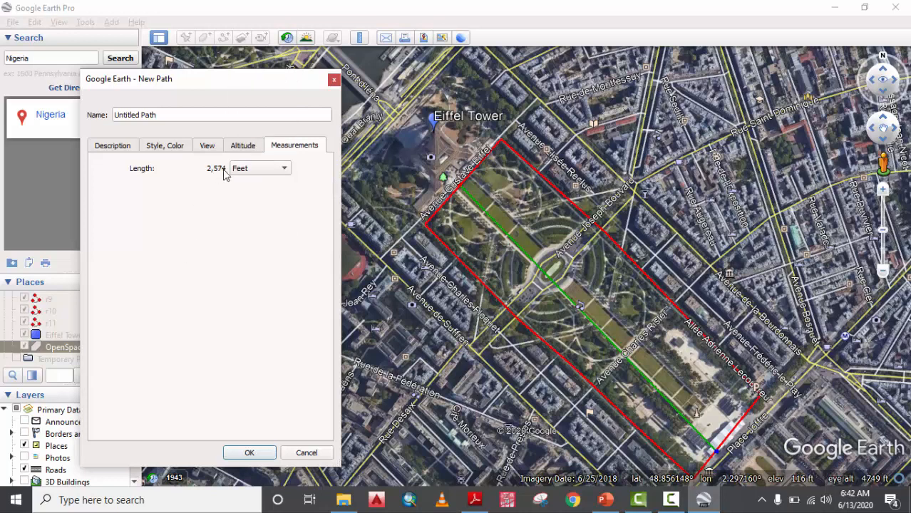
left_click(261, 171)
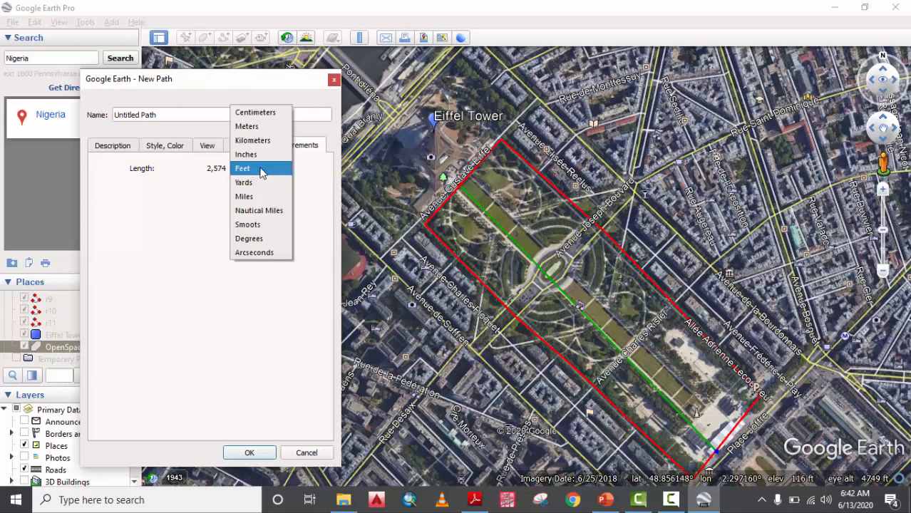
left_click(256, 126)
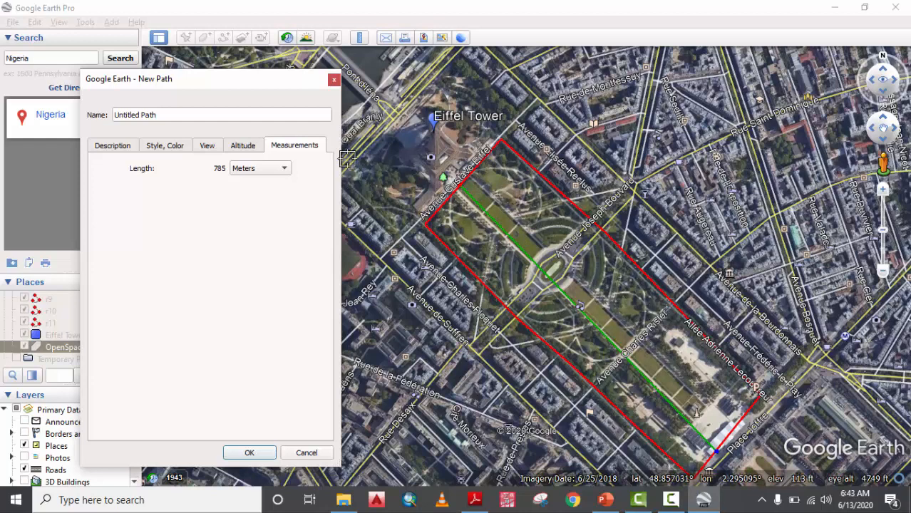
left_click(148, 146)
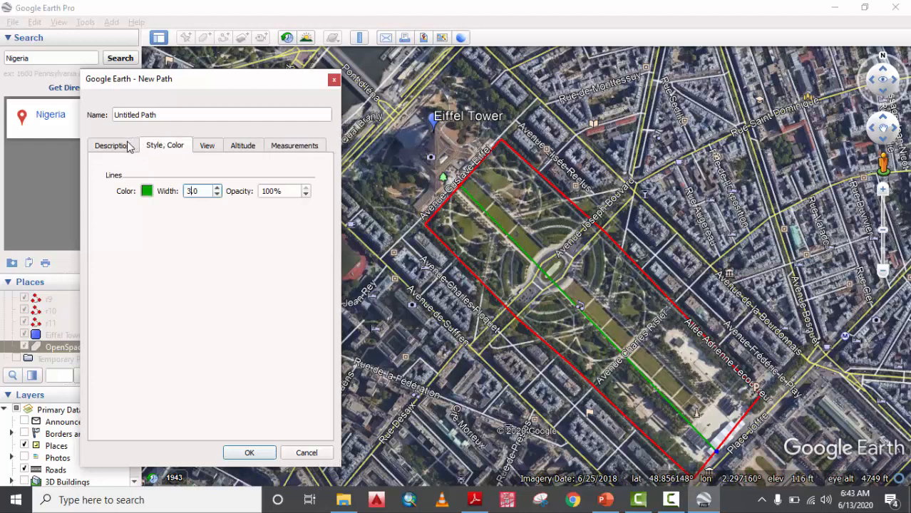
Rename the path to 'Long Park measurement' and confirm with OK.
left_click(128, 146)
left_click(257, 147)
left_click(123, 142)
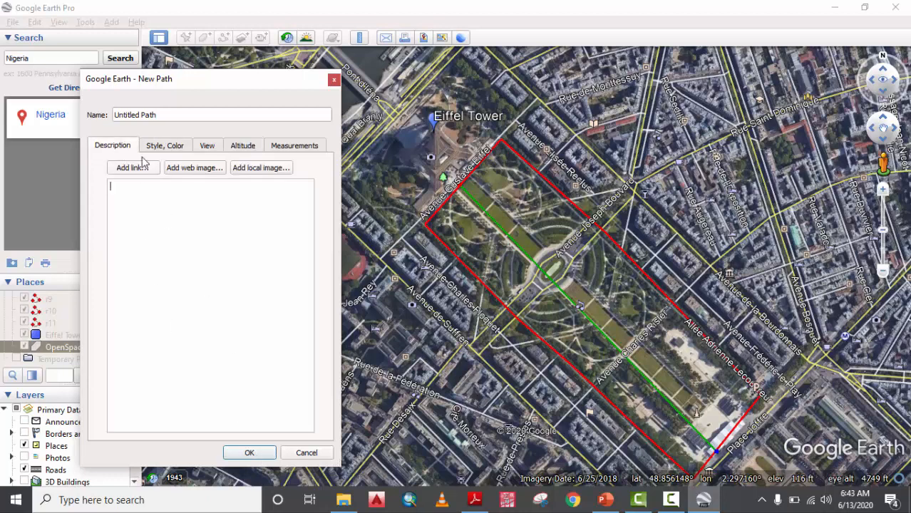
left_click_drag(166, 114, 83, 107)
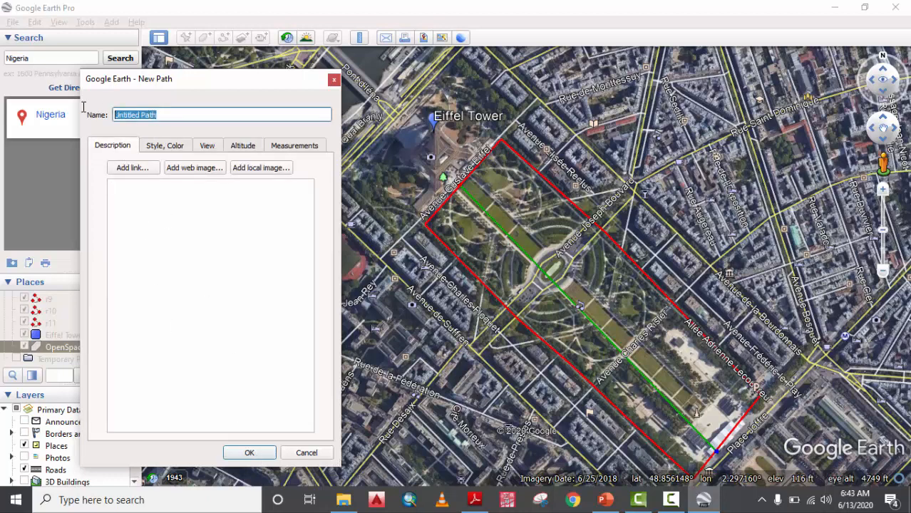
type("Long Park measurement")
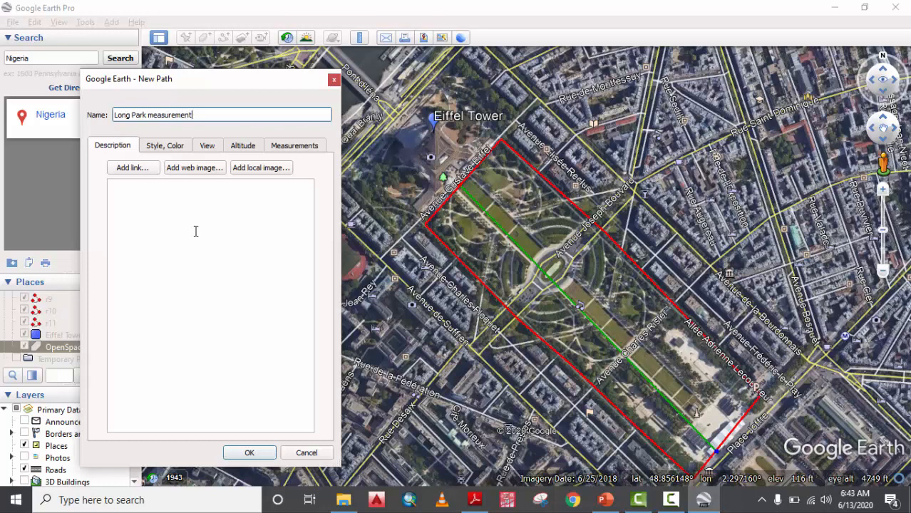
left_click(251, 453)
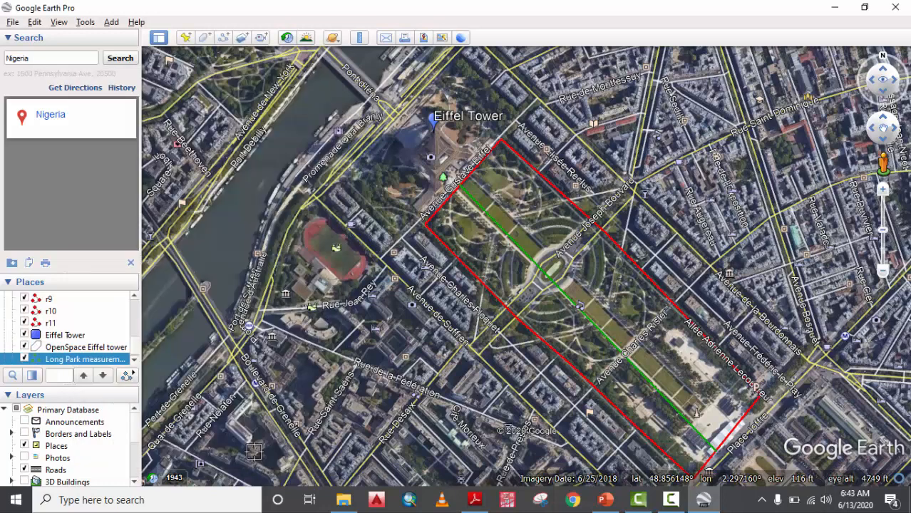
Edit the Long Park measurement path, moving its end point to the park's far end, and save.
right_click(88, 364)
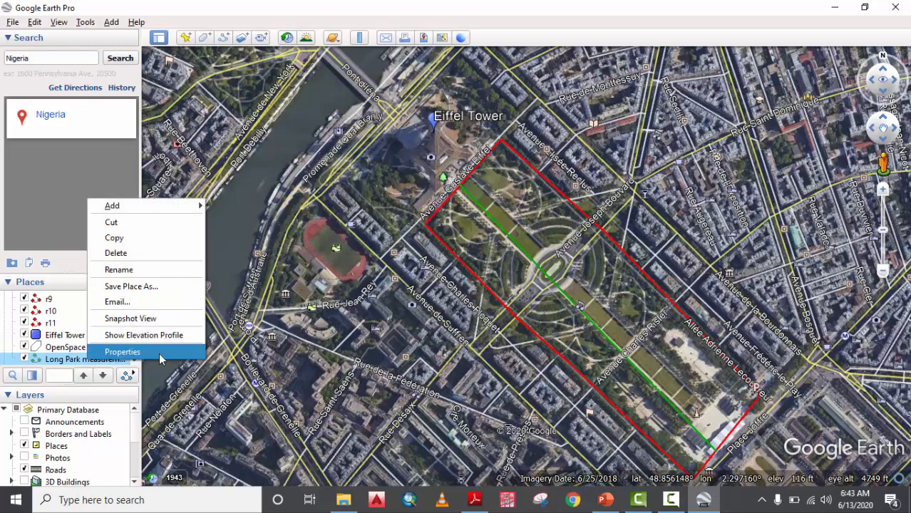
left_click(159, 353)
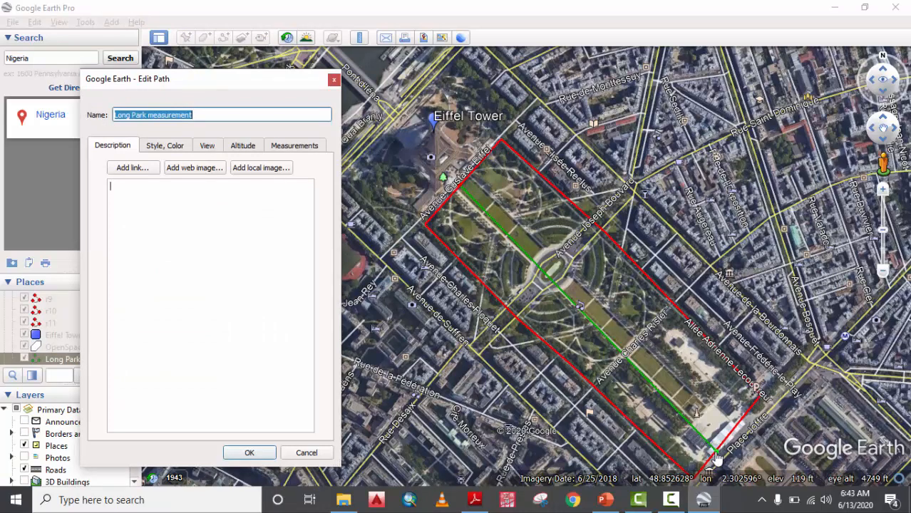
left_click_drag(712, 450, 585, 309)
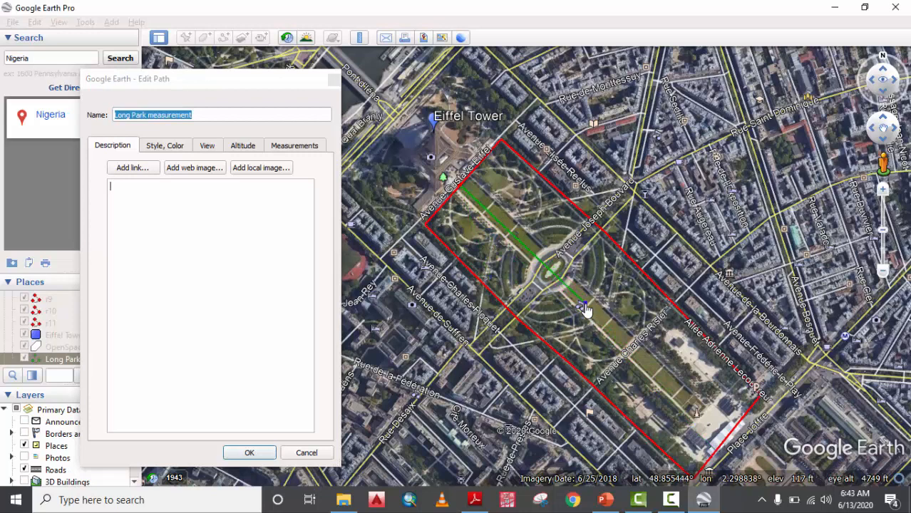
left_click(723, 444)
left_click(249, 453)
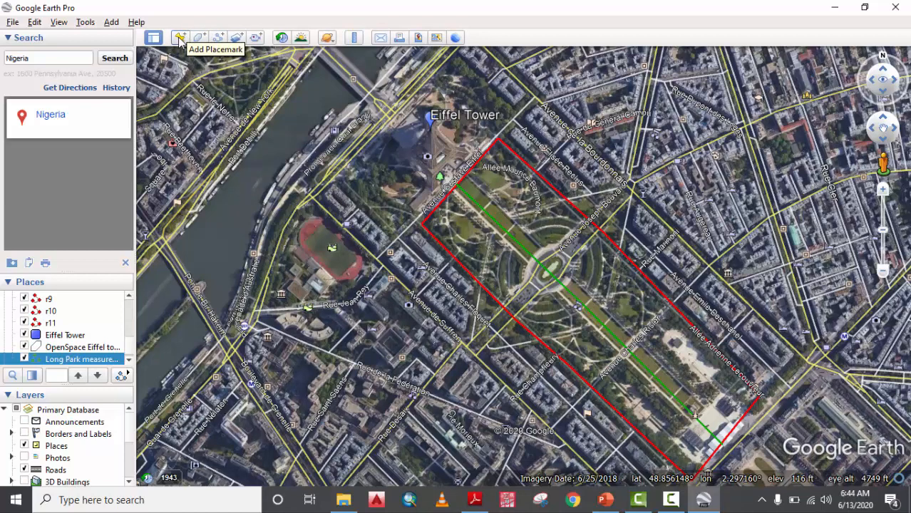
left_click(238, 38)
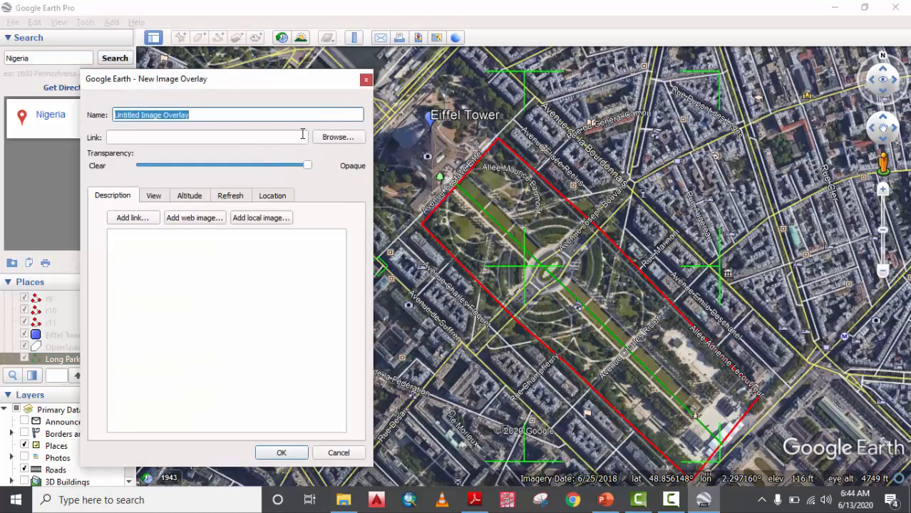
left_click_drag(307, 166, 340, 187)
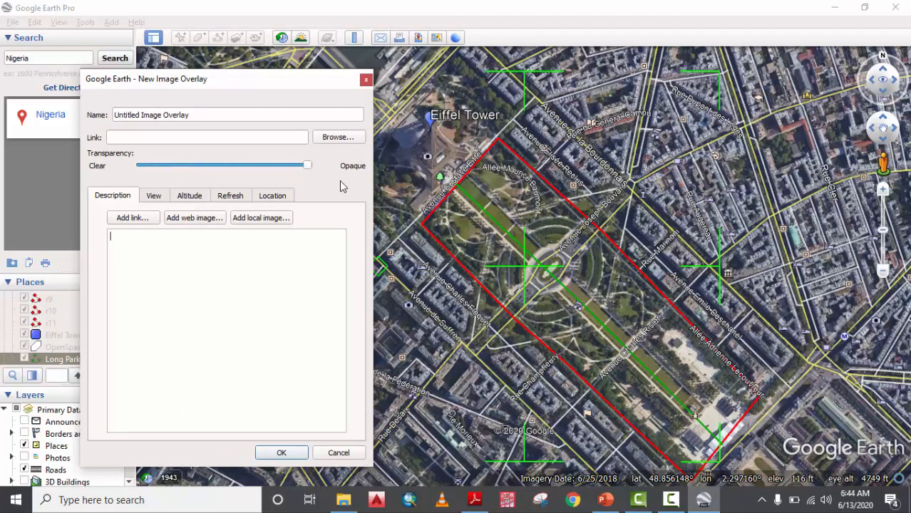
left_click(366, 80)
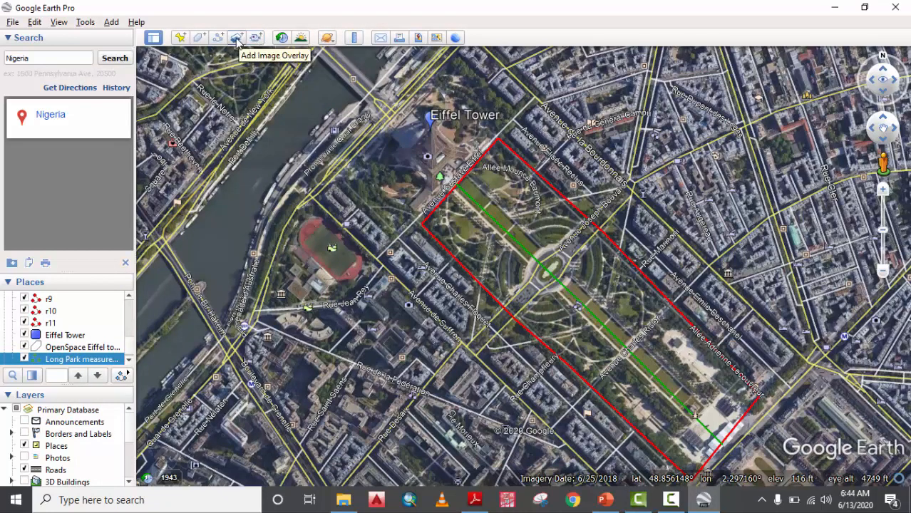
Record and play back a brief test tour, then close the tour player.
left_click(255, 40)
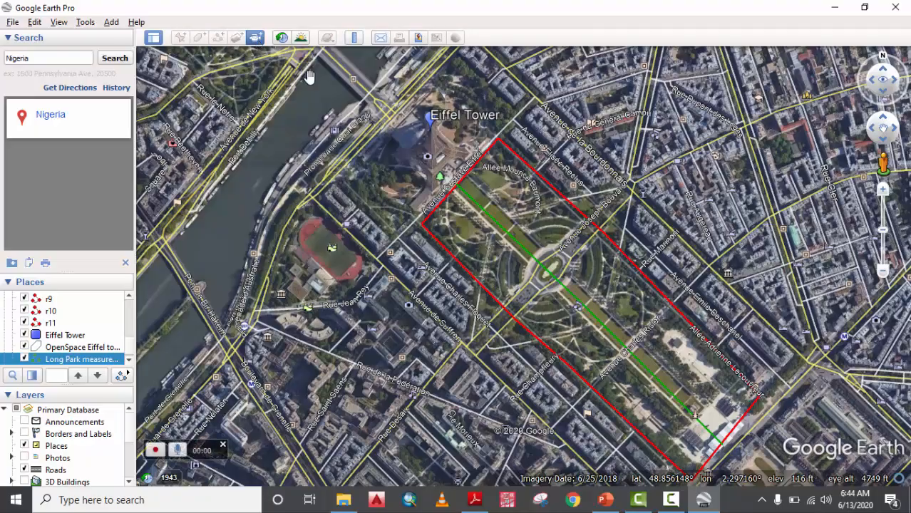
scroll(387, 166, "down", 4)
scroll(387, 166, "down", 5)
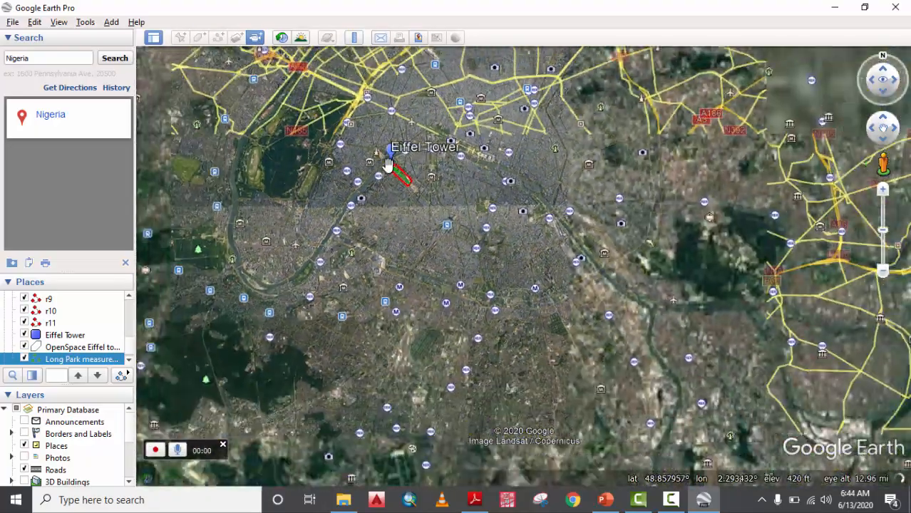
scroll(386, 208, "up", 3)
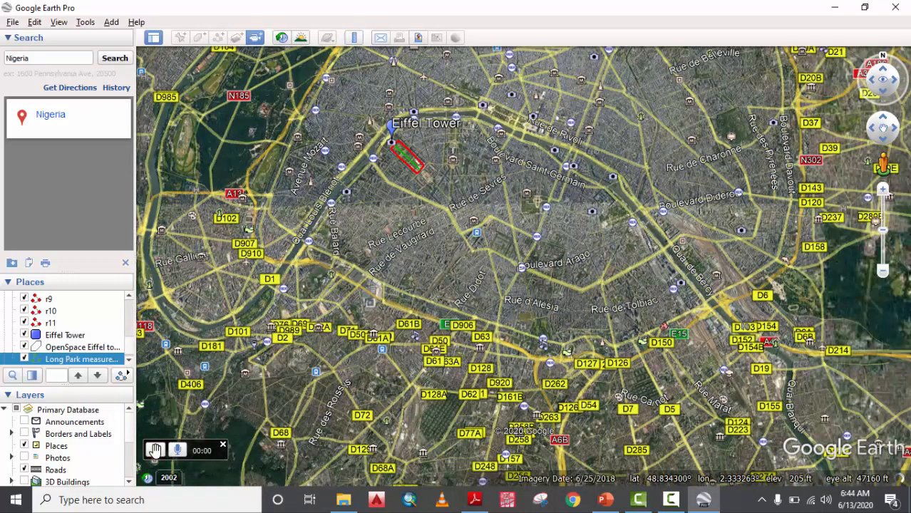
left_click(155, 450)
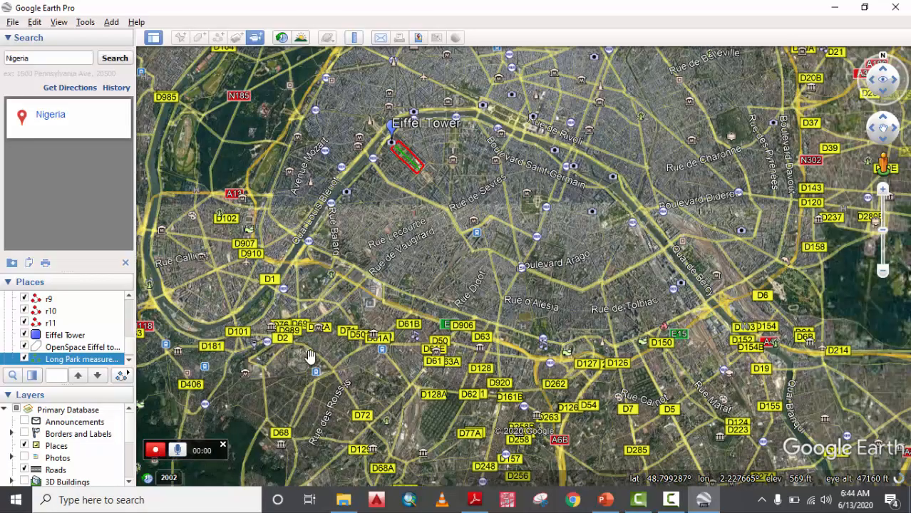
scroll(363, 301, "up", 5)
scroll(364, 300, "up", 5)
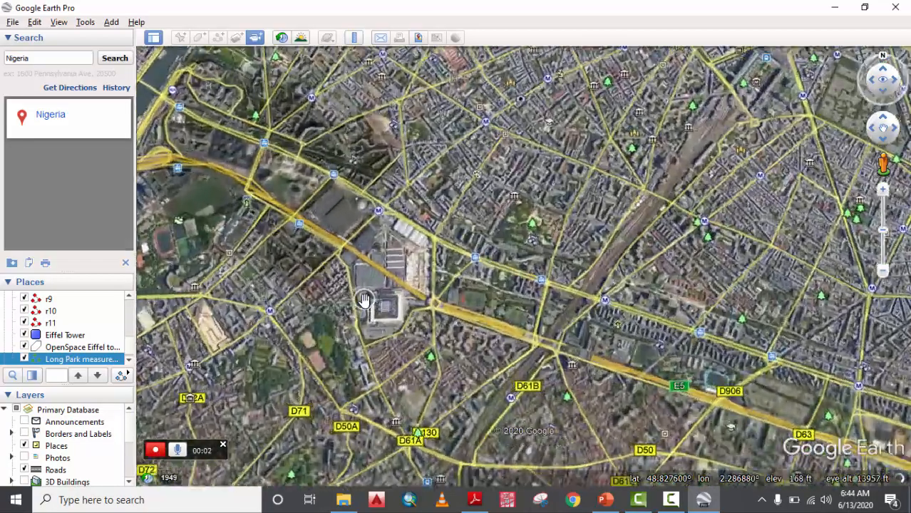
scroll(364, 301, "up", 4)
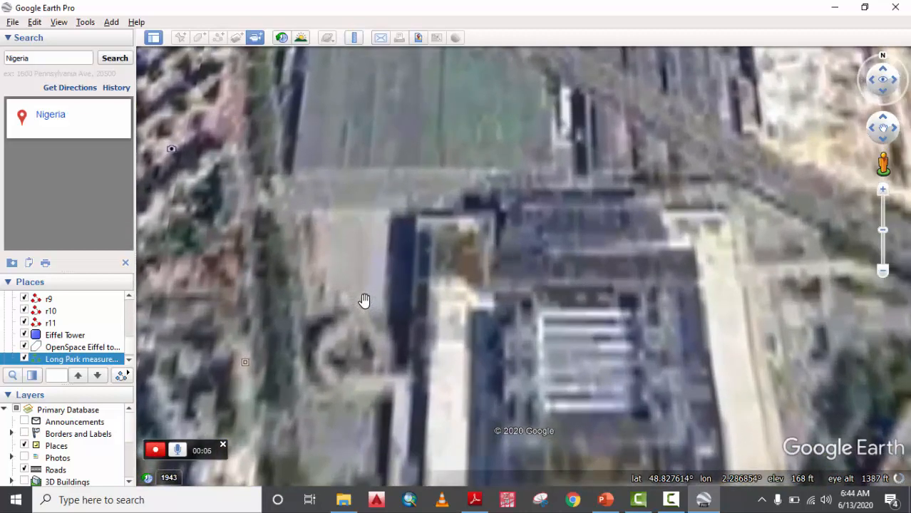
scroll(364, 300, "up", 3)
scroll(363, 300, "down", 3)
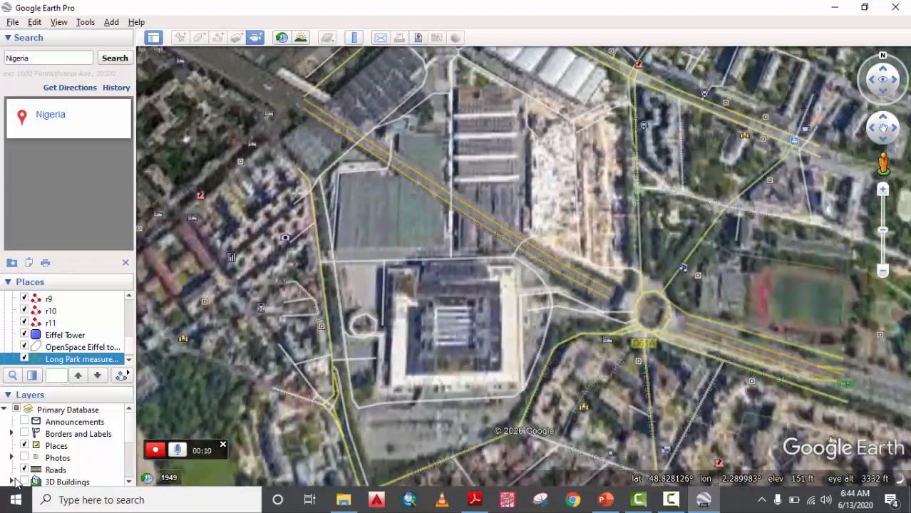
left_click(155, 450)
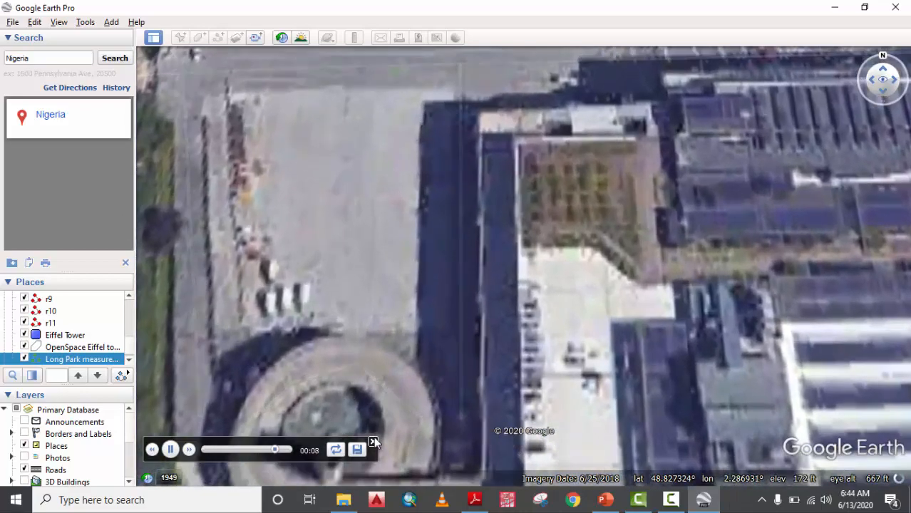
left_click(373, 442)
Fly back to the saved Eiffel Tower place and zoom out over the Champ de Mars.
scroll(279, 139, "down", 5)
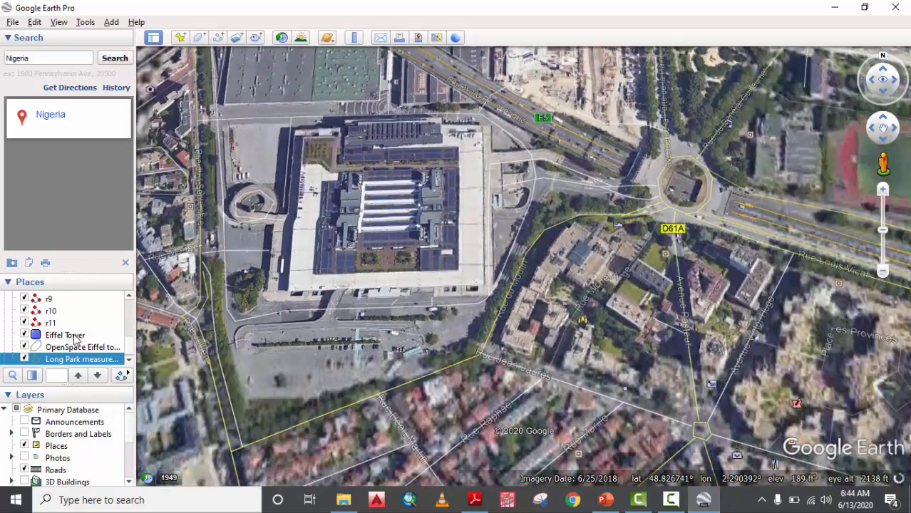
double_click(64, 335)
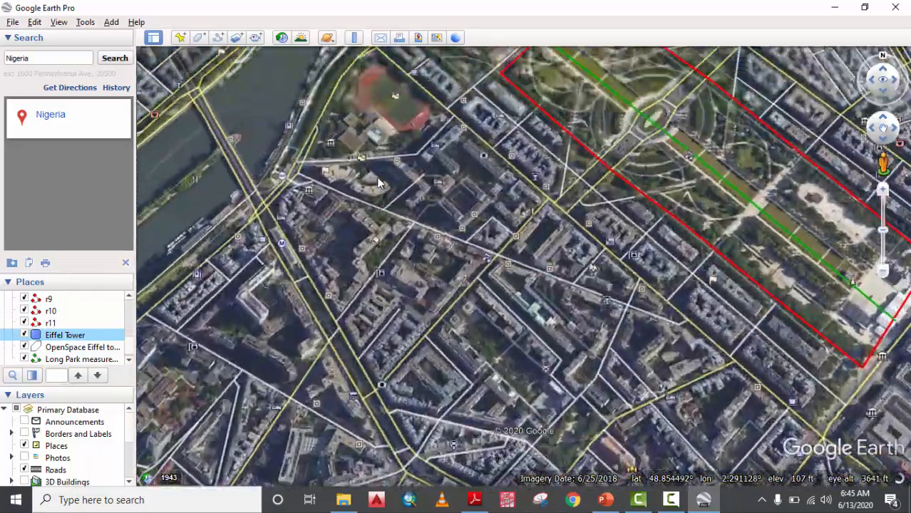
scroll(476, 175, "down", 3)
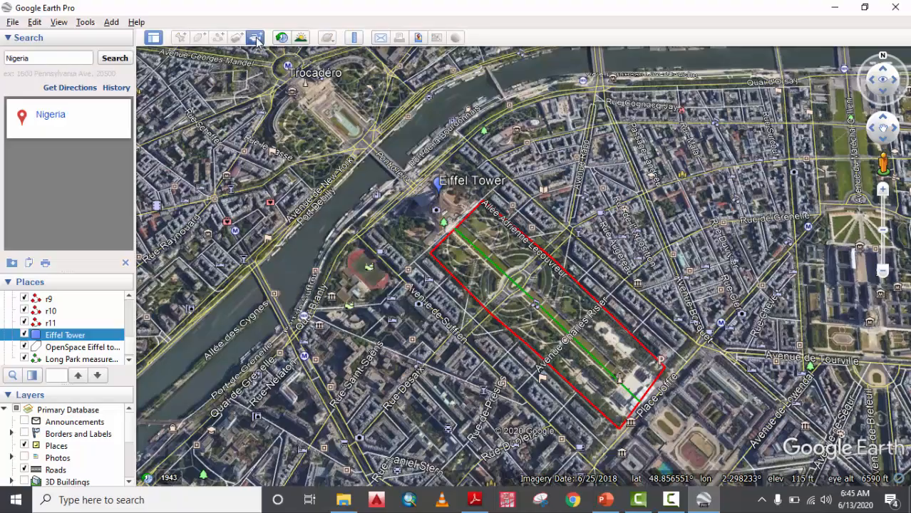
Record a tour zooming out over Paris and flying back to the Eiffel Tower, then close the player.
left_click(256, 38)
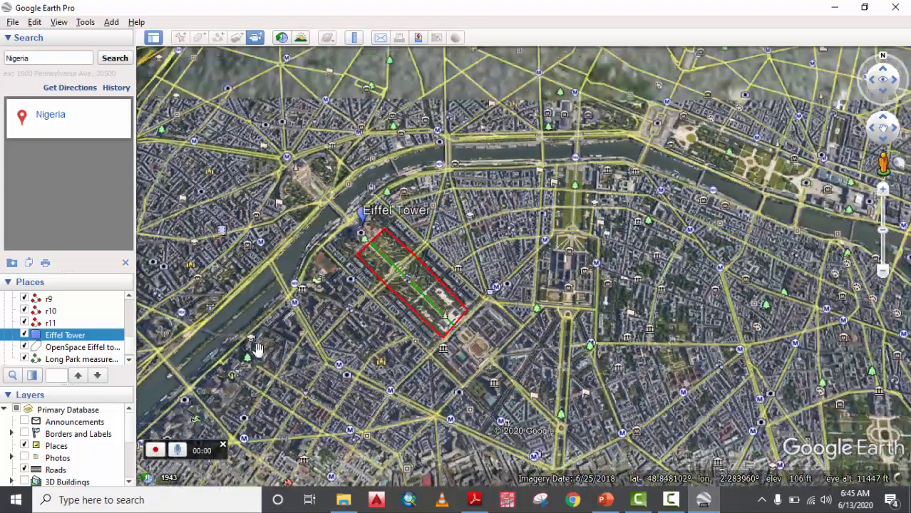
scroll(259, 349, "down", 6)
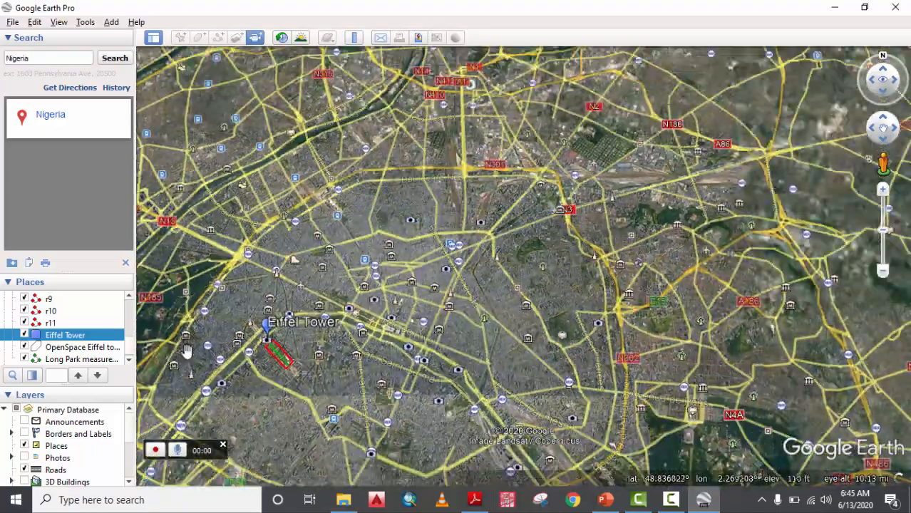
scroll(185, 351, "down", 5)
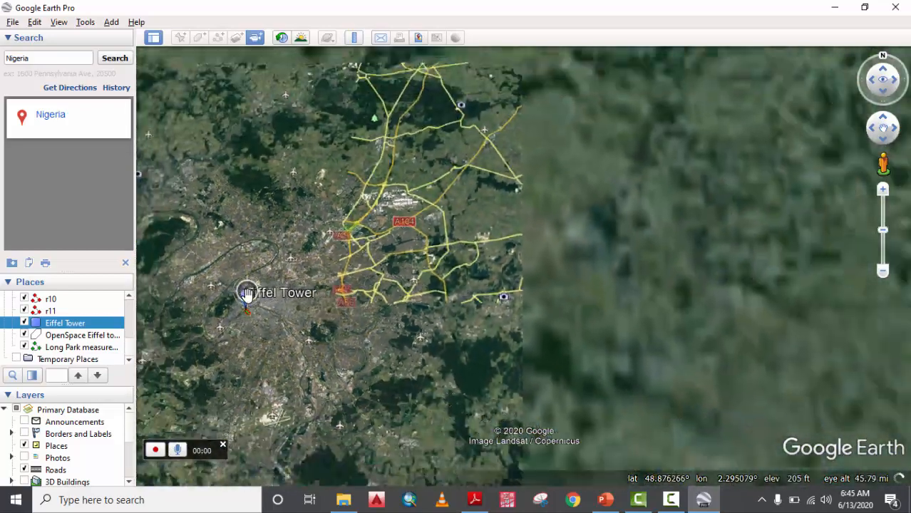
scroll(247, 293, "down", 5)
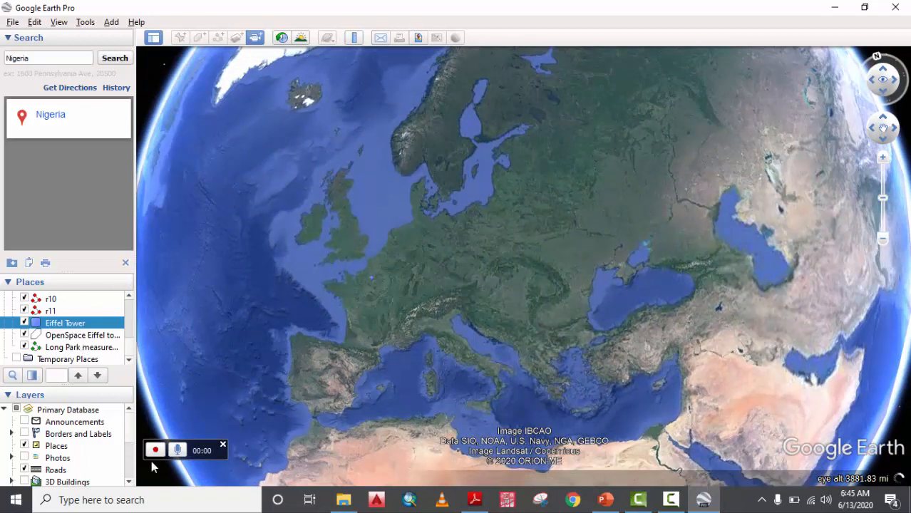
double_click(64, 323)
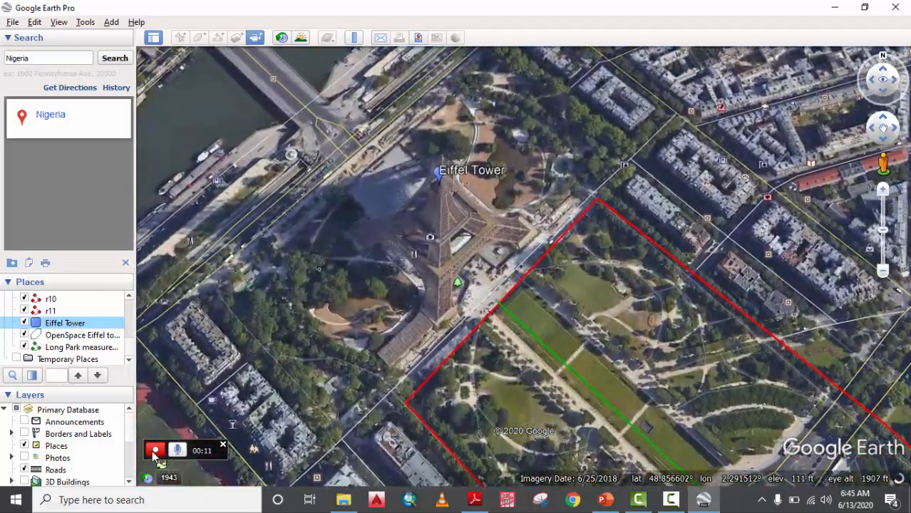
left_click(156, 450)
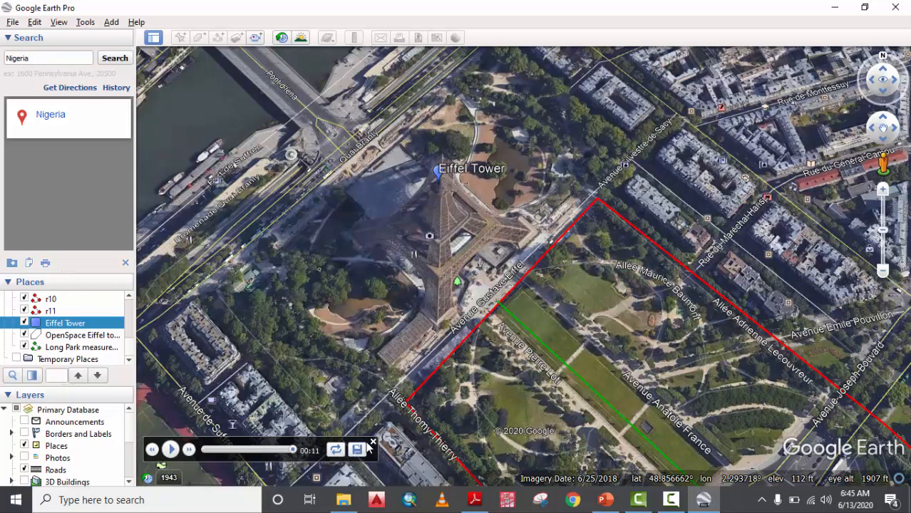
left_click(371, 442)
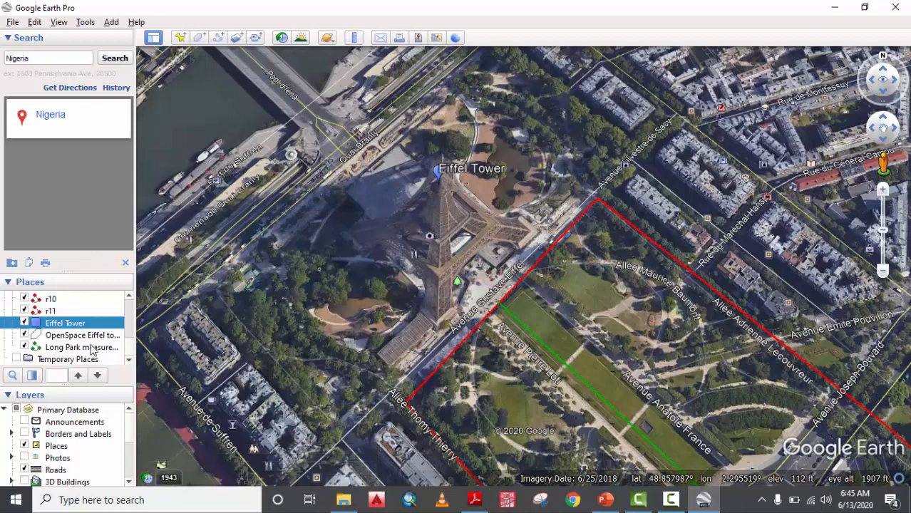
scroll(465, 219, "down", 2)
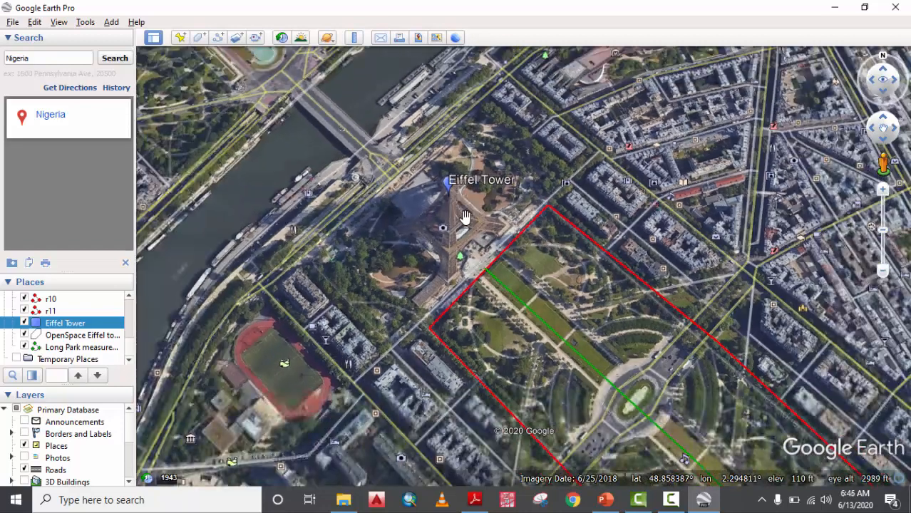
Turn on historical imagery and centre the southern Paris park in view.
left_click(282, 39)
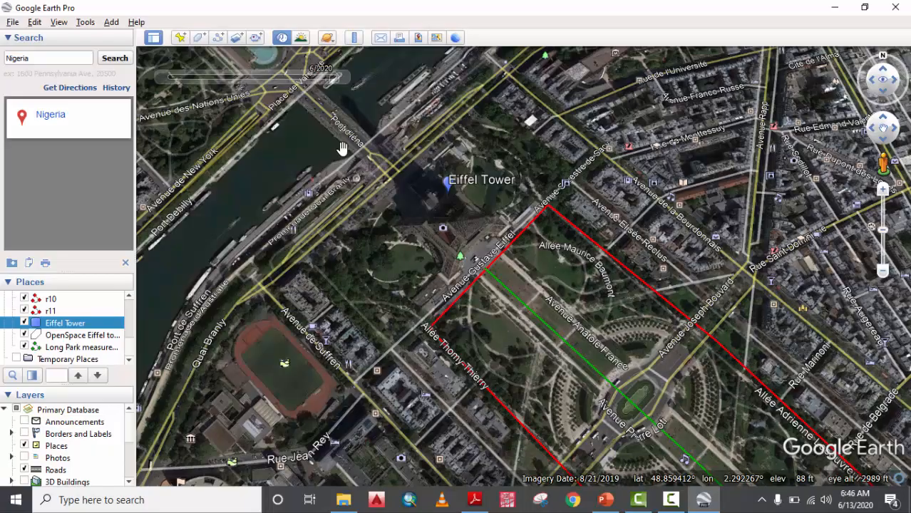
scroll(379, 189, "down", 4)
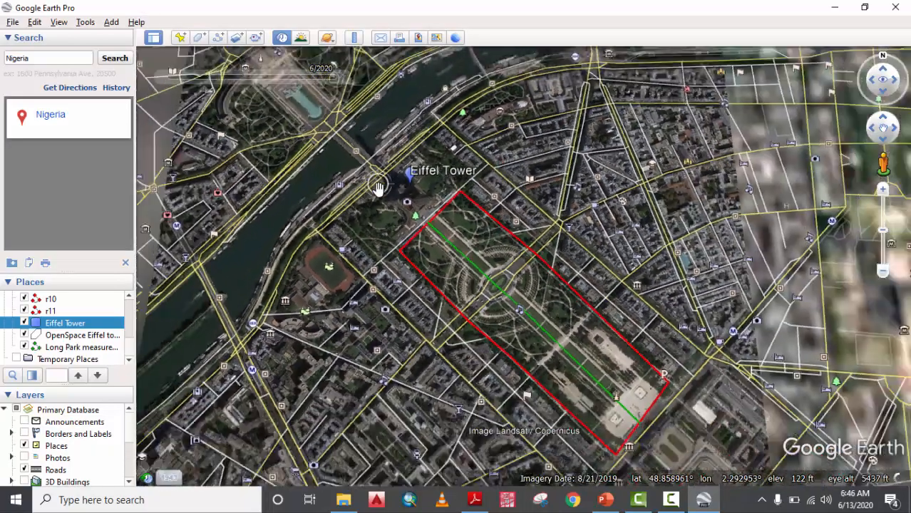
scroll(379, 189, "down", 5)
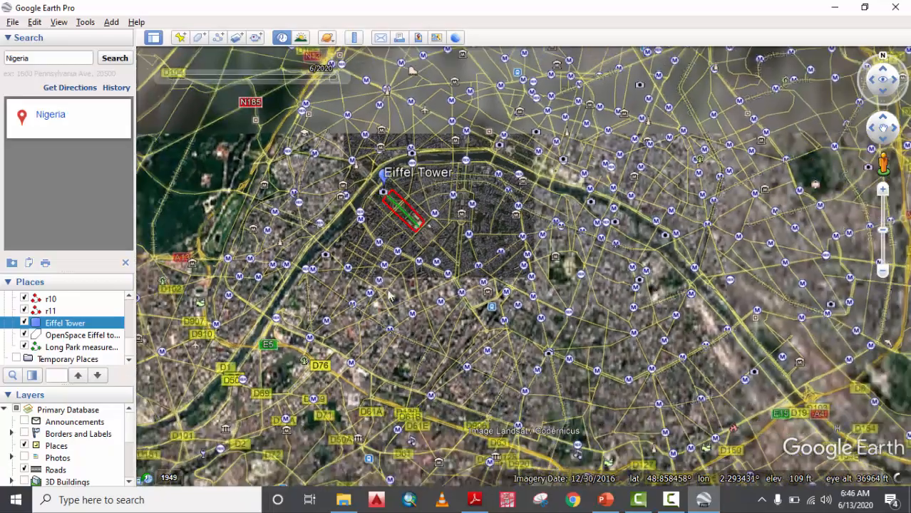
scroll(399, 352, "up", 5)
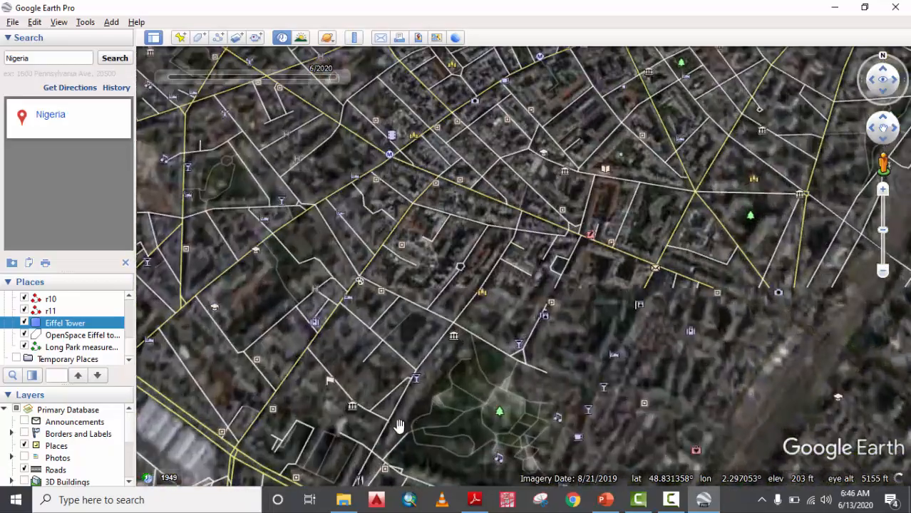
left_click_drag(400, 427, 358, 340)
scroll(413, 392, "up", 3)
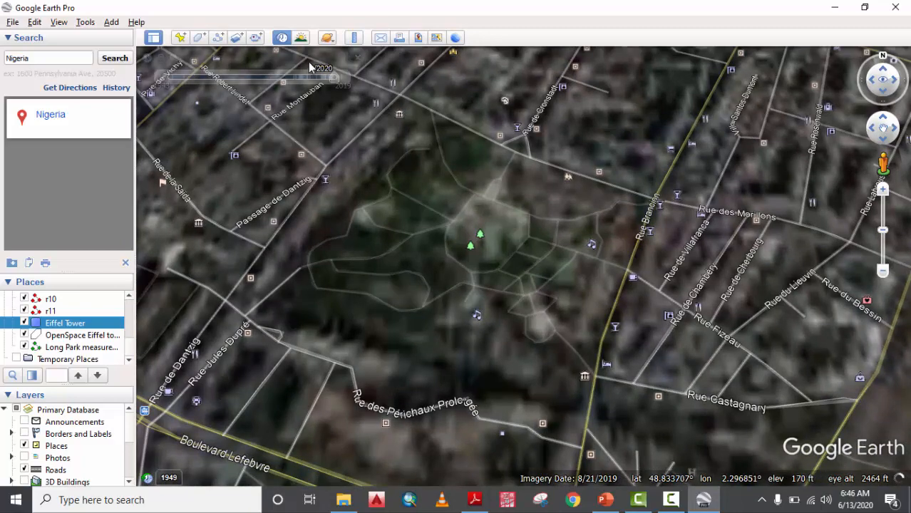
Move the imagery date back to 1949 and frame the park area.
mouse_move(330, 82)
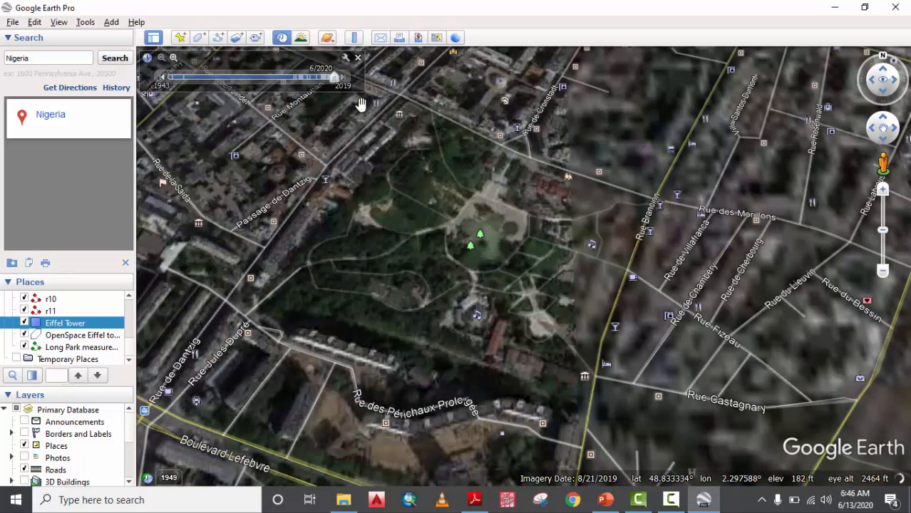
scroll(408, 192, "down", 2)
scroll(533, 269, "up", 3)
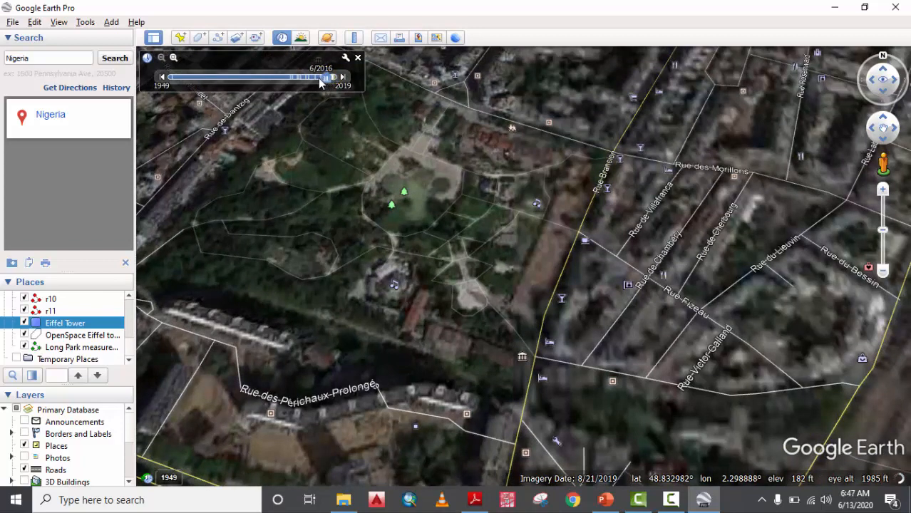
left_click_drag(325, 77, 161, 79)
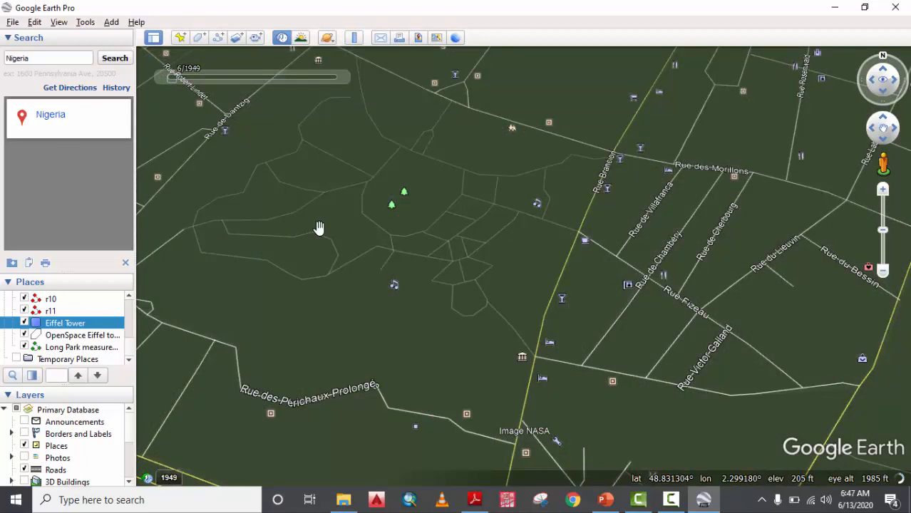
scroll(319, 227, "down", 3)
left_click_drag(336, 205, 373, 254)
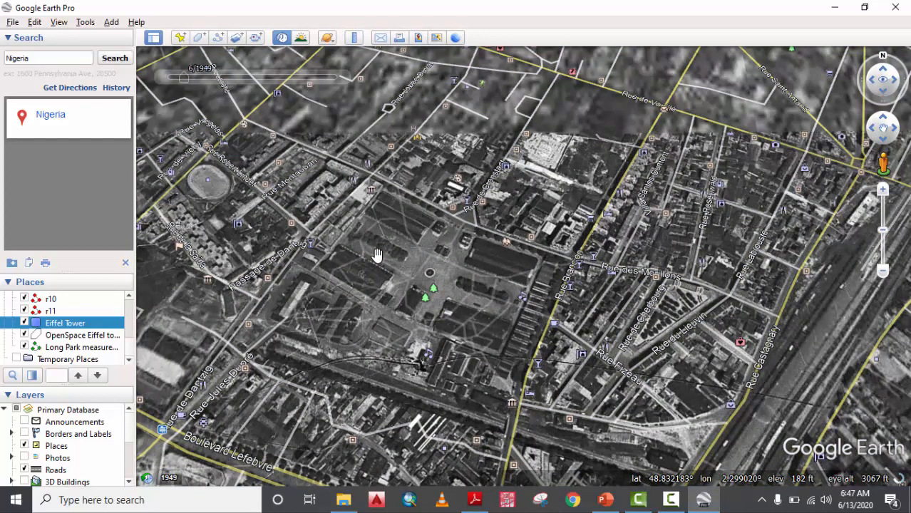
scroll(467, 260, "up", 2)
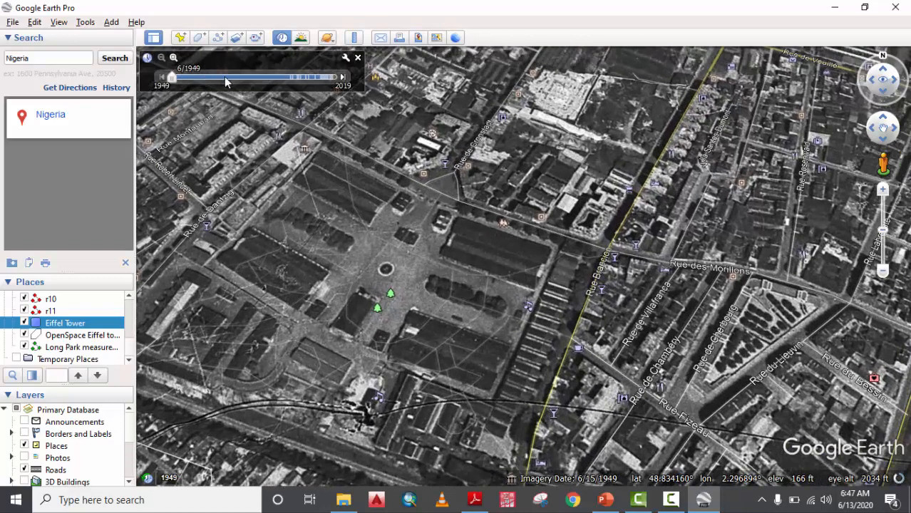
Step through the 5/2001, 3/2002 and 12/2003 imagery, then back to 1949.
left_click(343, 77)
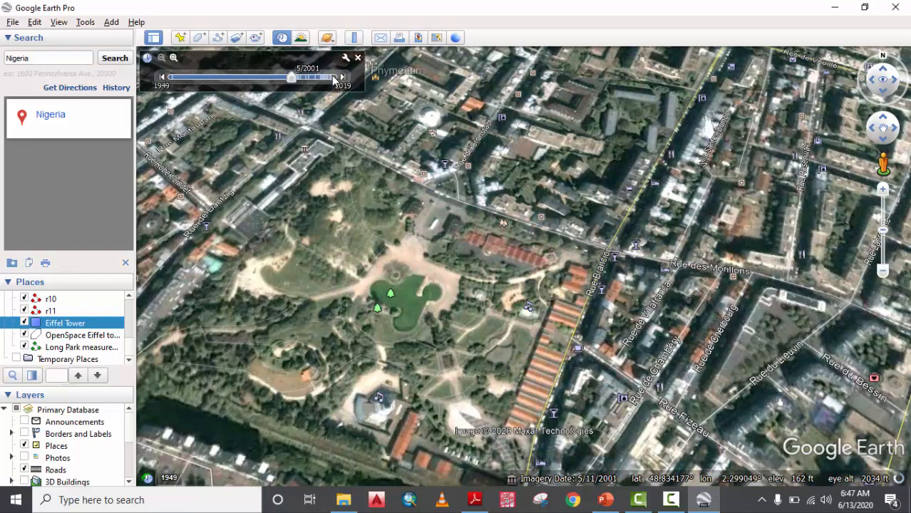
left_click(343, 79)
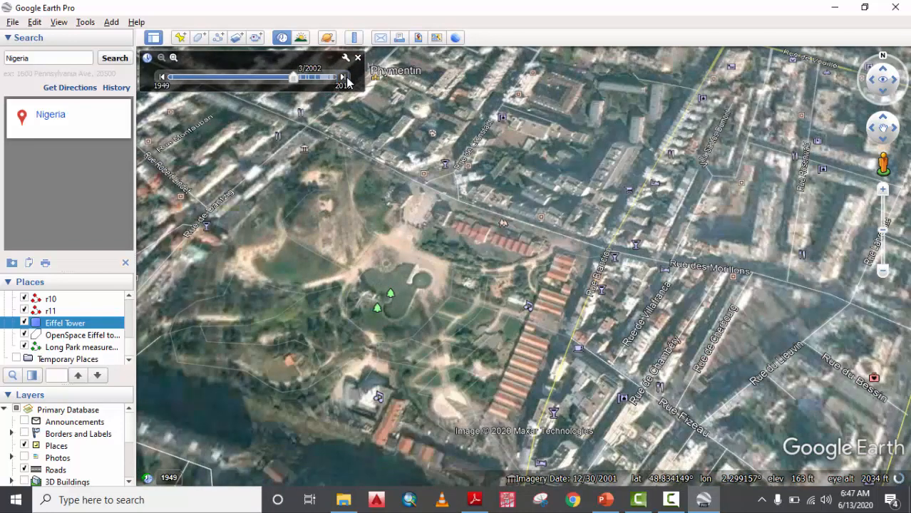
left_click(346, 79)
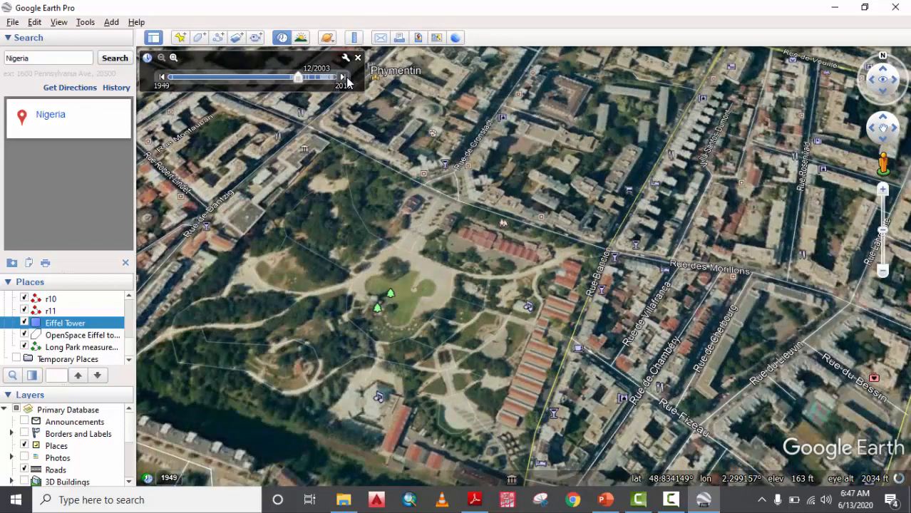
left_click(161, 79)
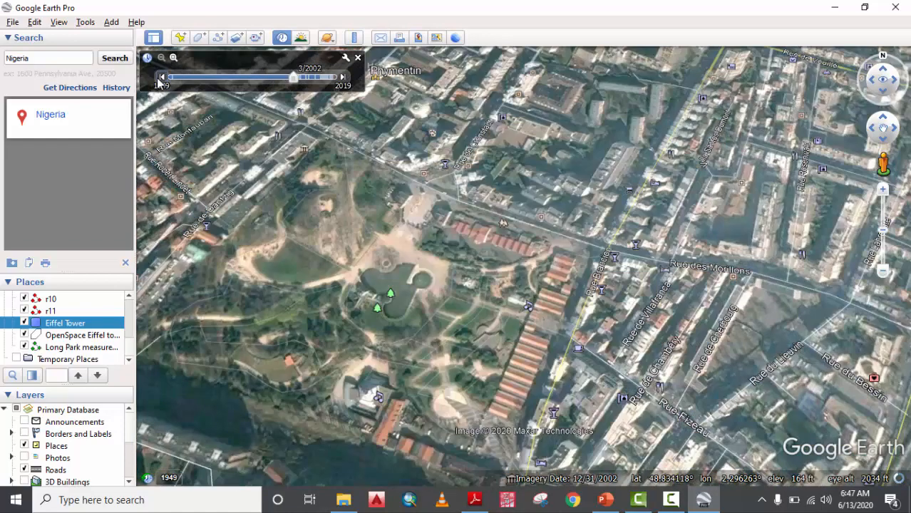
left_click(161, 79)
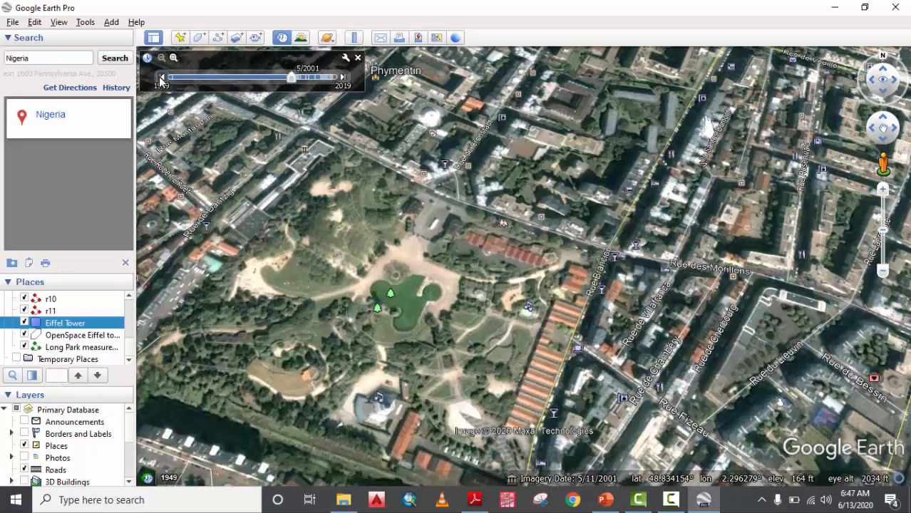
left_click(161, 78)
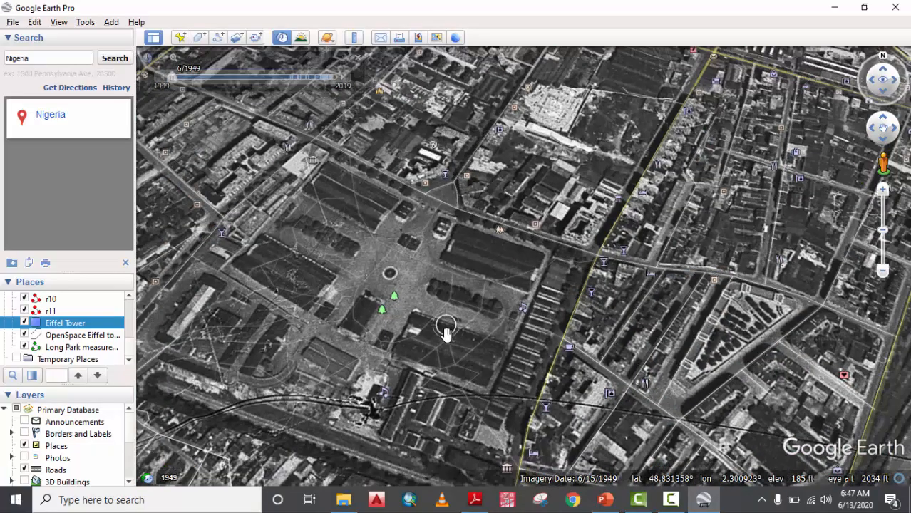
scroll(445, 332, "down", 5)
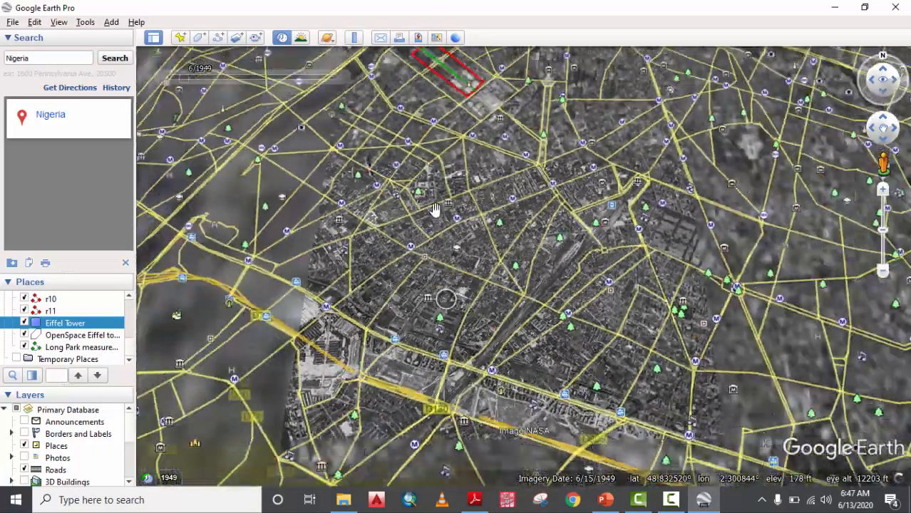
Centre the Eiffel Tower, switch to 2019 imagery, close the timeline and zoom into Champ de Mars.
left_click_drag(506, 186, 492, 278)
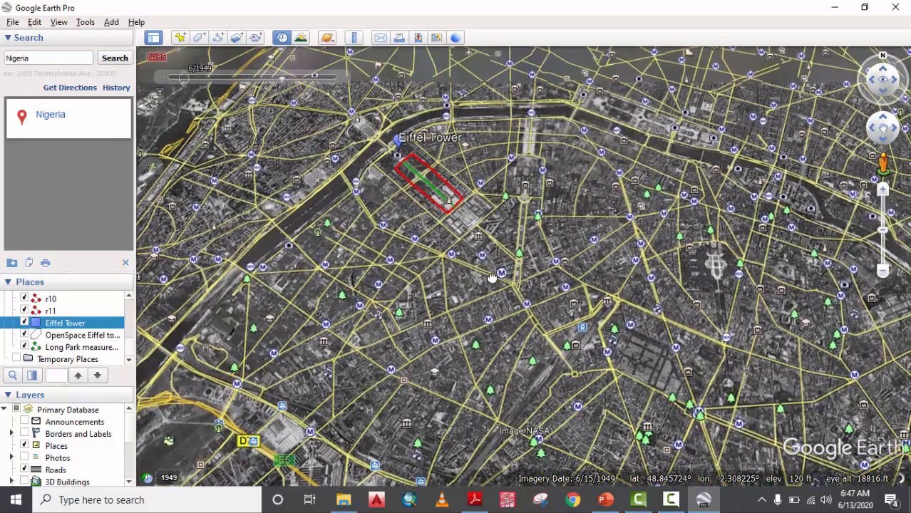
left_click_drag(480, 230, 491, 265)
scroll(450, 208, "up", 2)
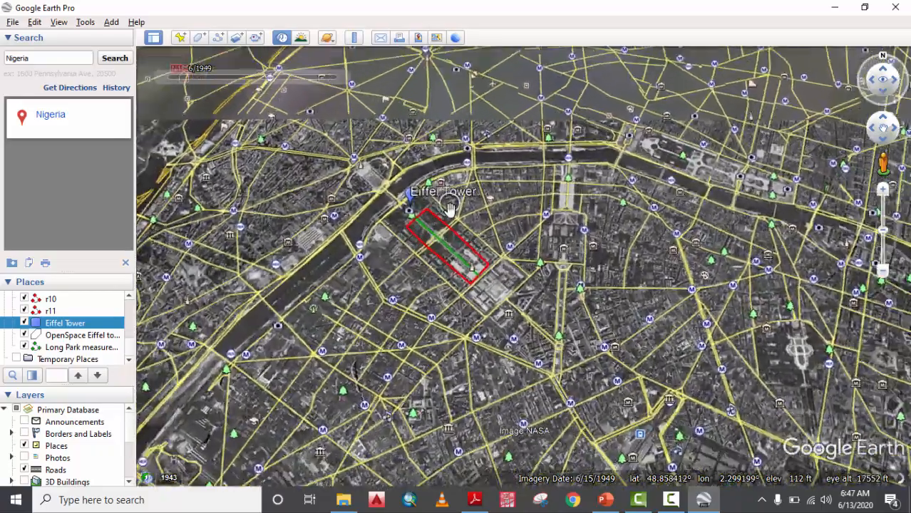
scroll(450, 208, "up", 3)
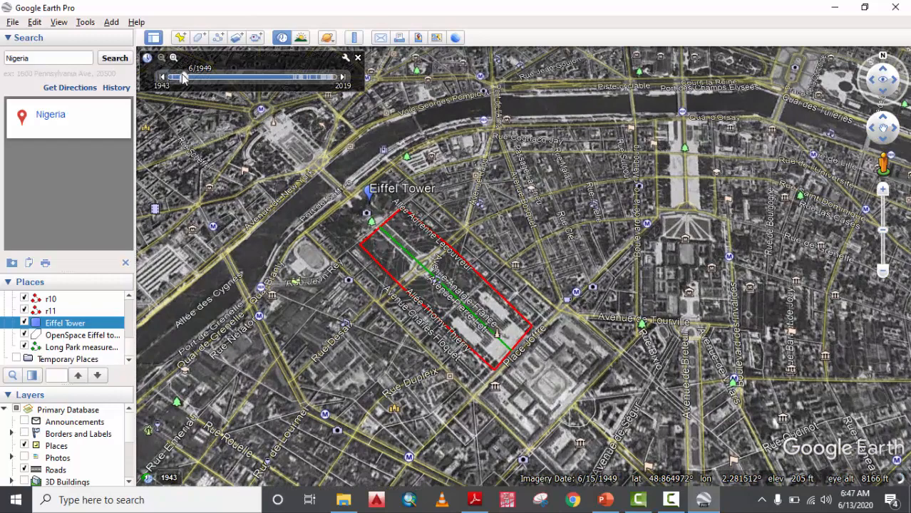
left_click_drag(183, 77, 336, 77)
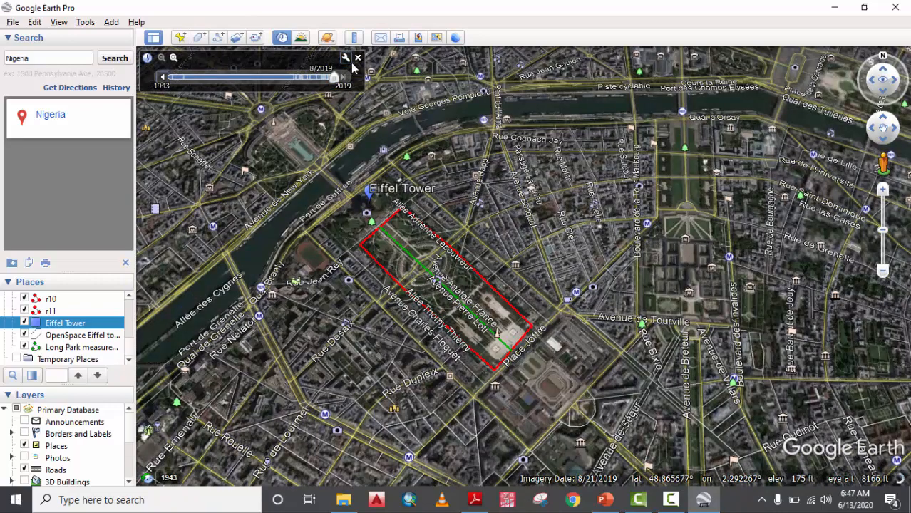
left_click(359, 60)
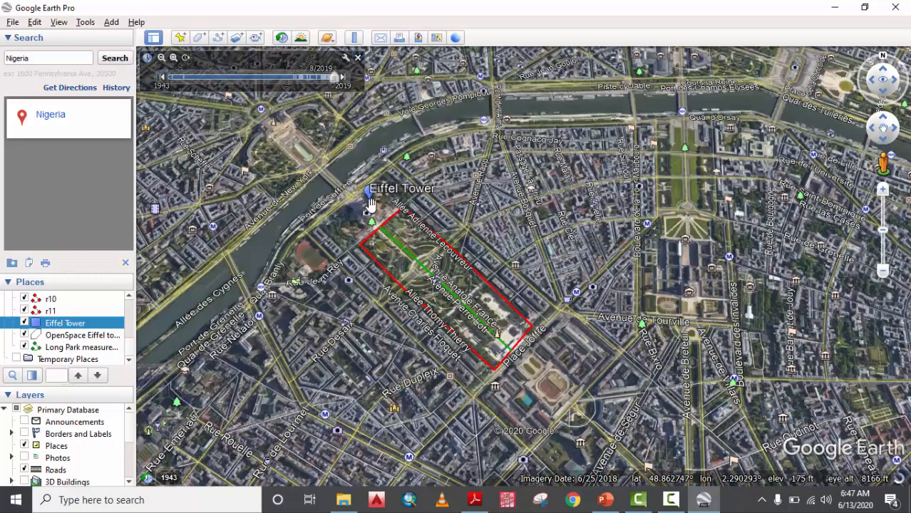
scroll(417, 239, "up", 3)
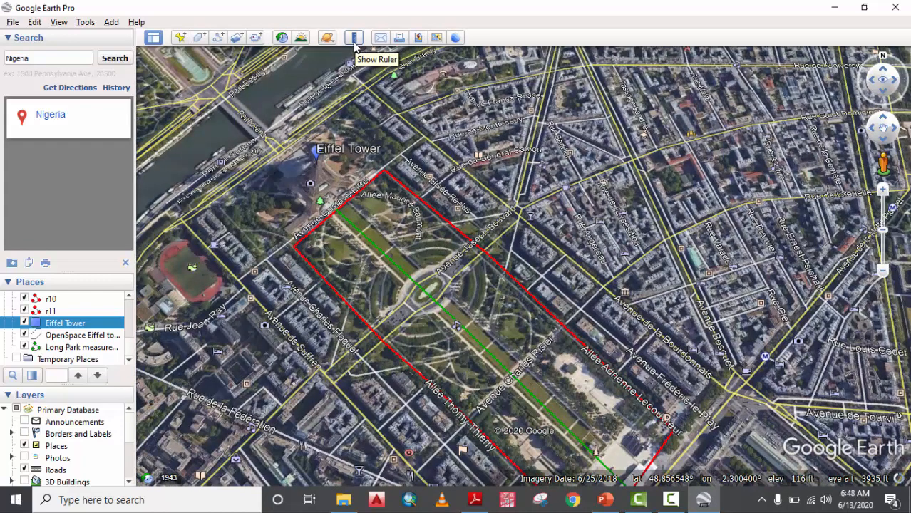
Open the Ruler, move its window off the outlined park, keeping centimetres as the unit.
left_click(354, 38)
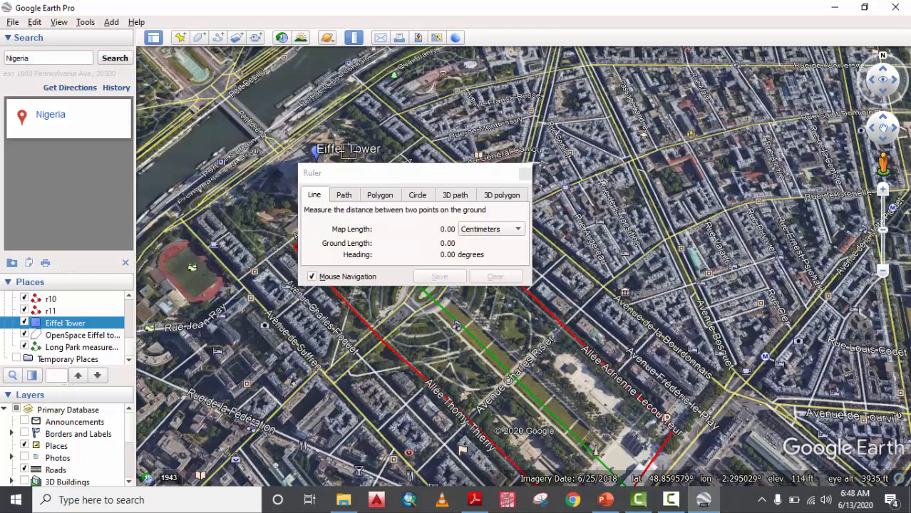
left_click_drag(394, 186, 649, 90)
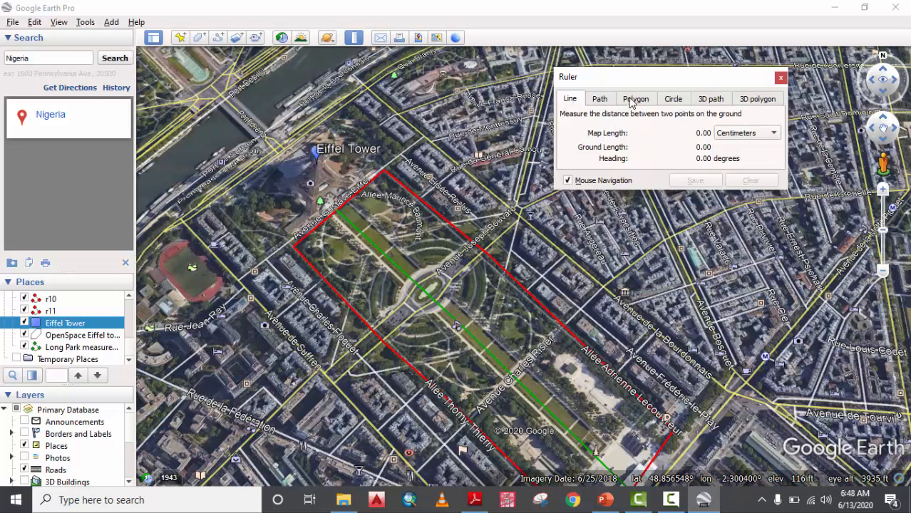
left_click(732, 137)
left_click(655, 133)
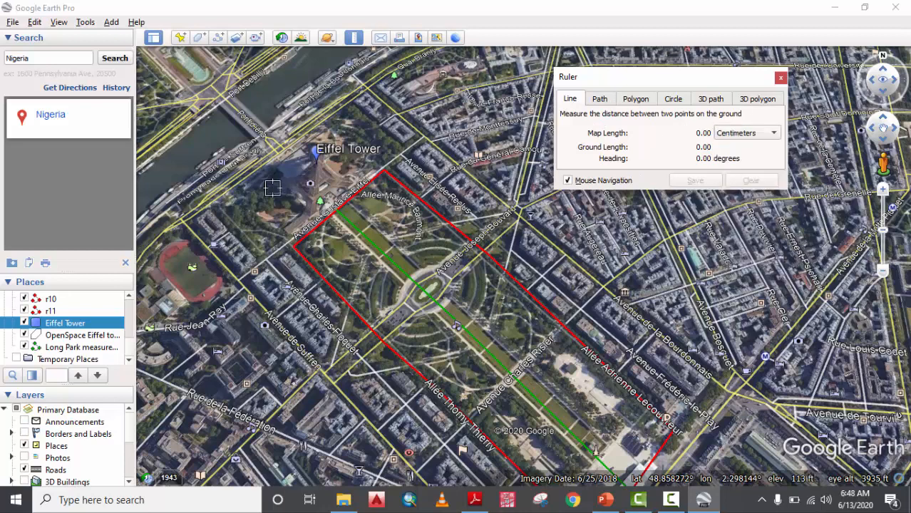
Measure a 774.88-metre line from the Eiffel Tower to the park's southeast end.
left_click(338, 207)
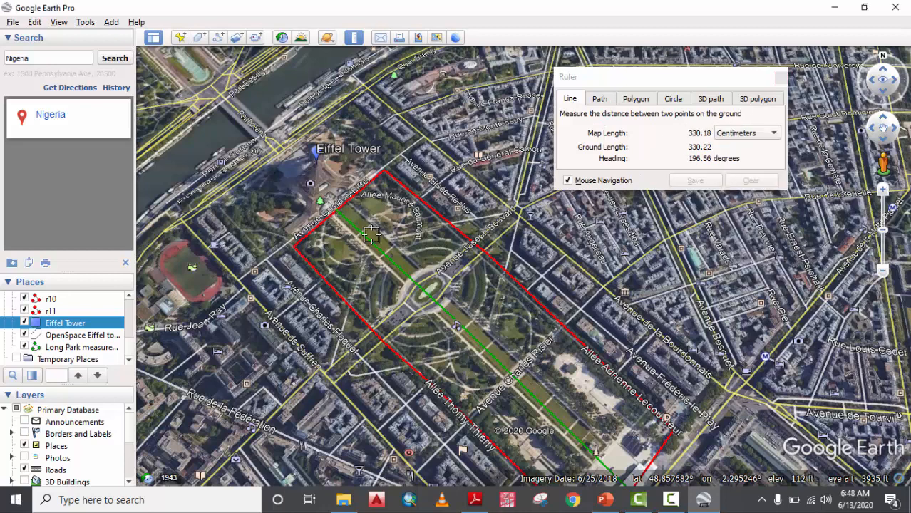
scroll(582, 428, "down", 3)
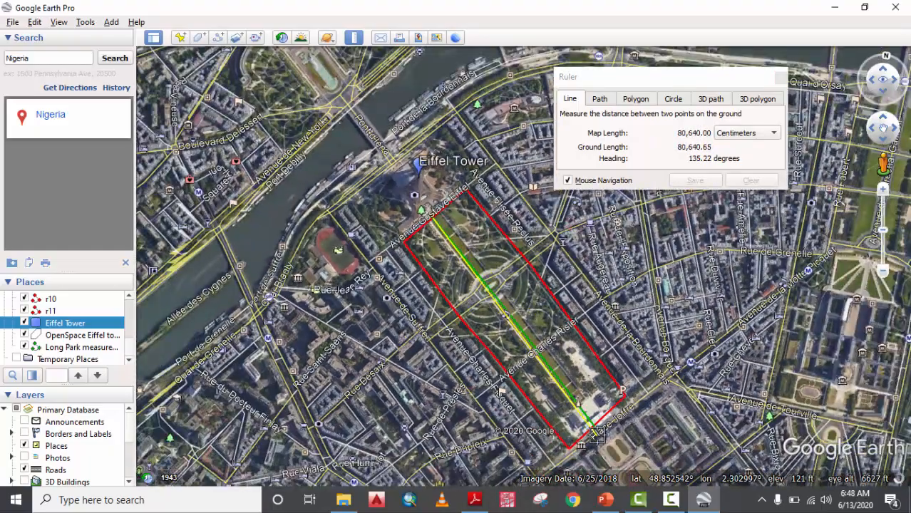
key("n")
scroll(624, 442, "up", 3)
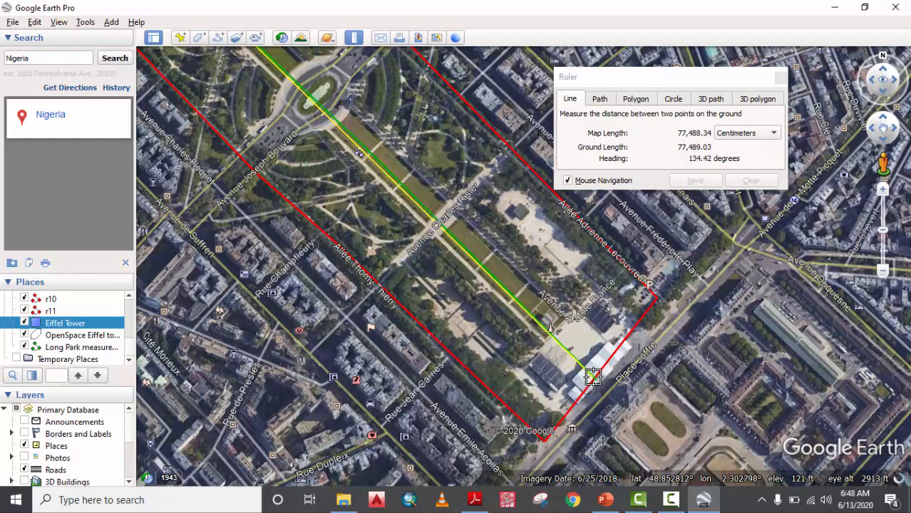
left_click(592, 377)
left_click(727, 134)
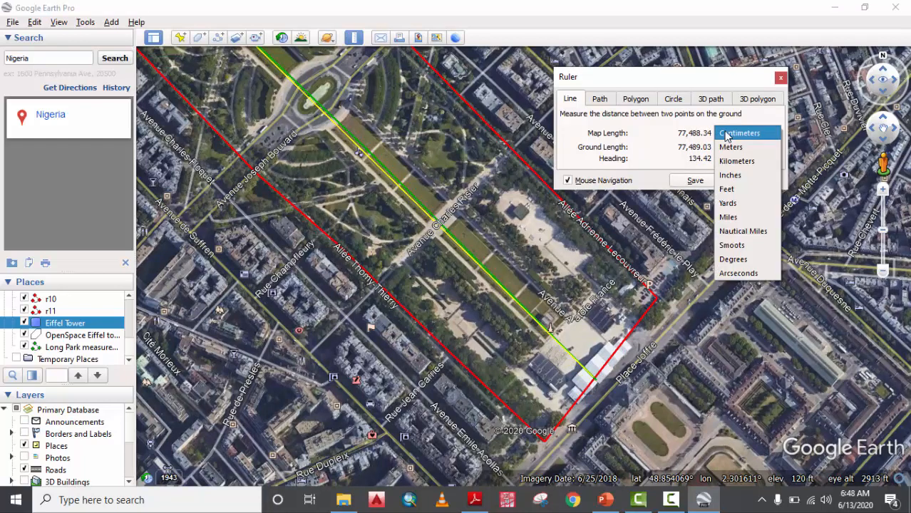
left_click(741, 147)
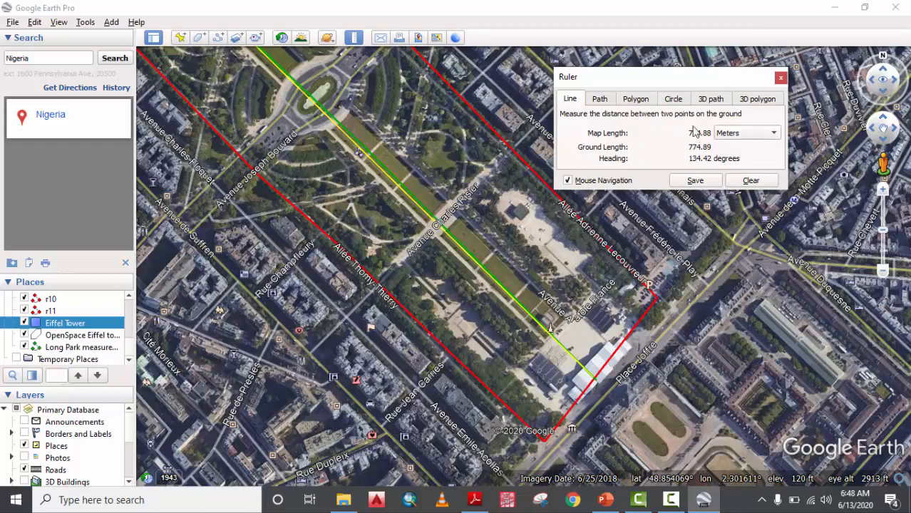
scroll(451, 254, "down", 3)
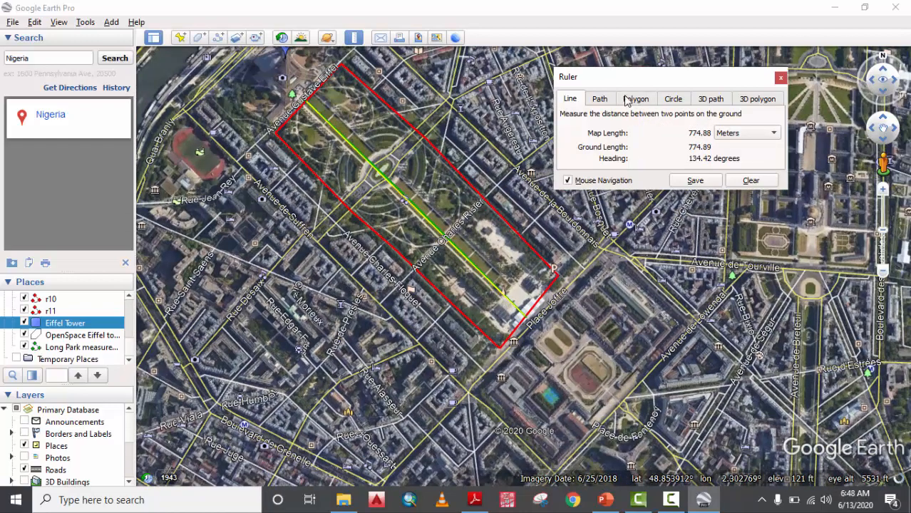
left_click(601, 99)
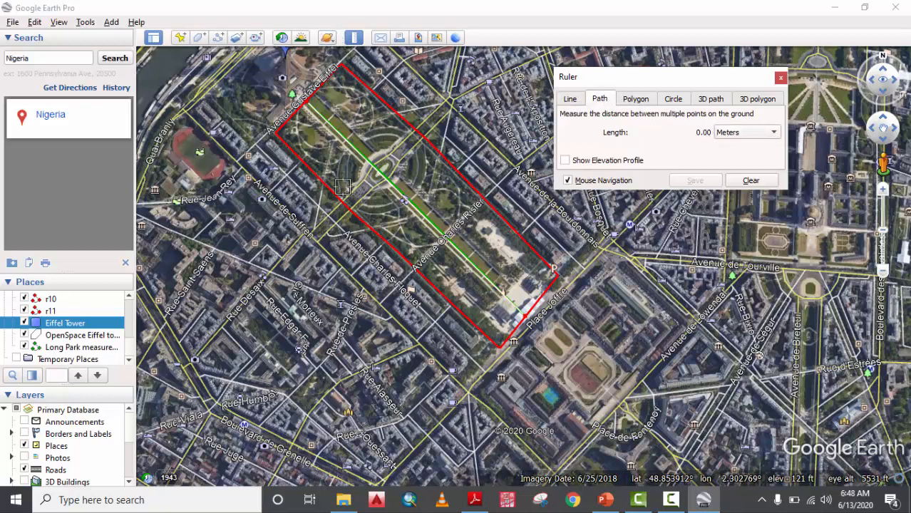
Draw a three-point path across the Paris streets measuring 1,404.66 metres.
left_click(450, 267)
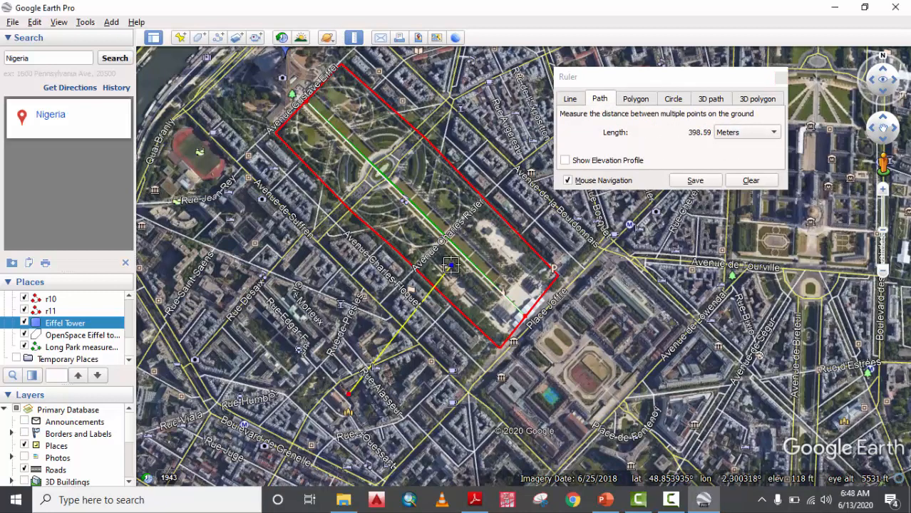
left_click(623, 319)
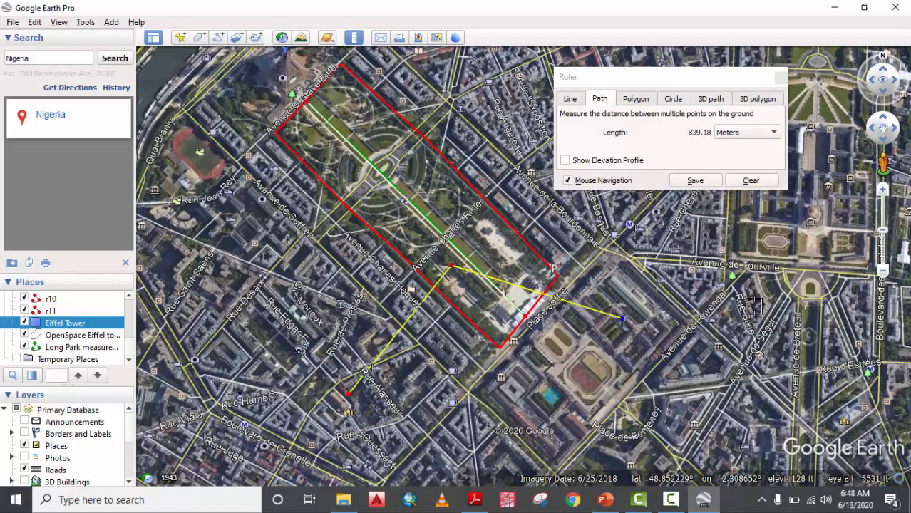
left_click(846, 268)
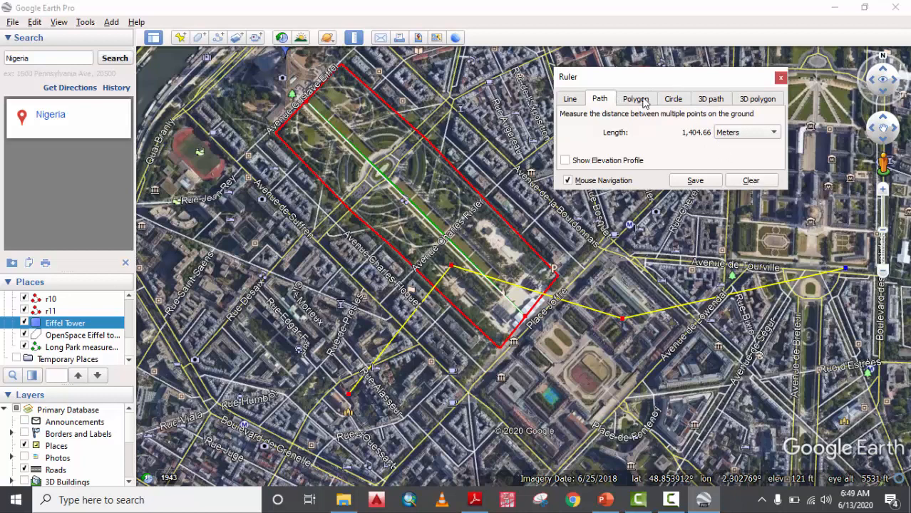
left_click(642, 100)
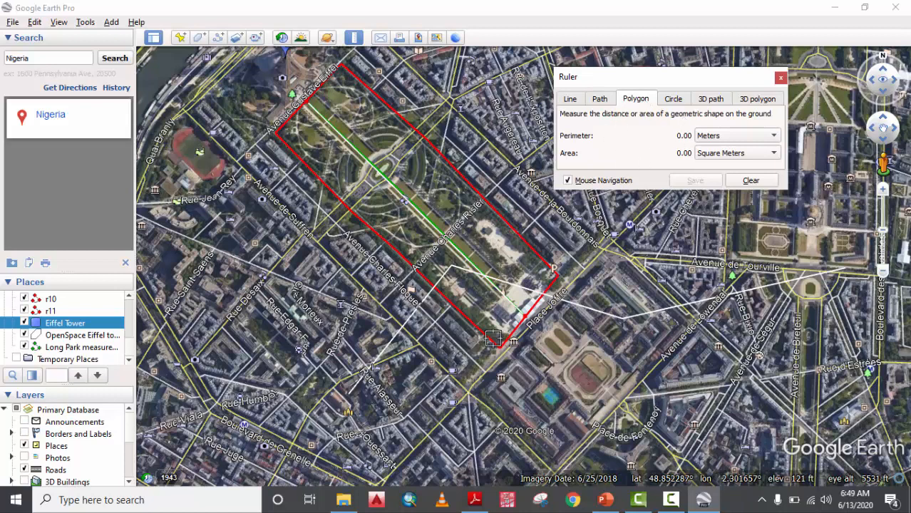
Draw a polygon on the outlined park's corners and adjust vertices to fit the outline.
left_click(499, 347)
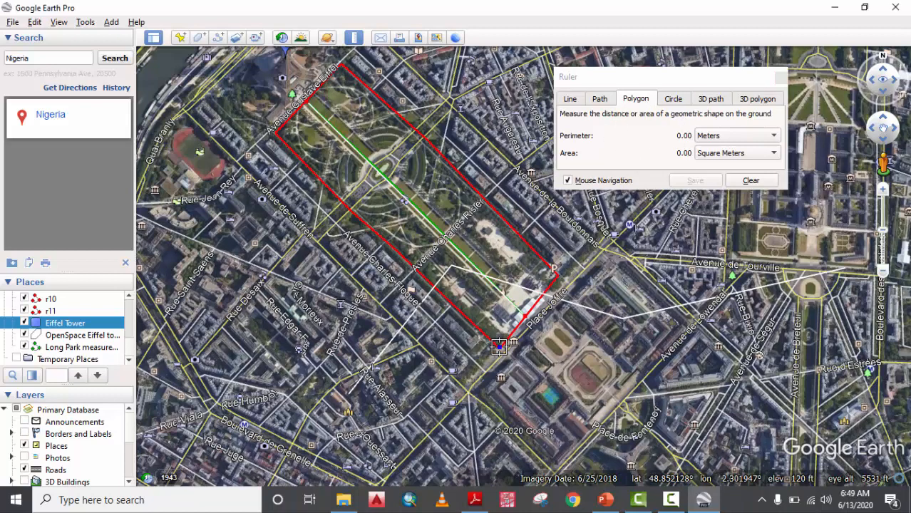
left_click(556, 273)
left_click(340, 64)
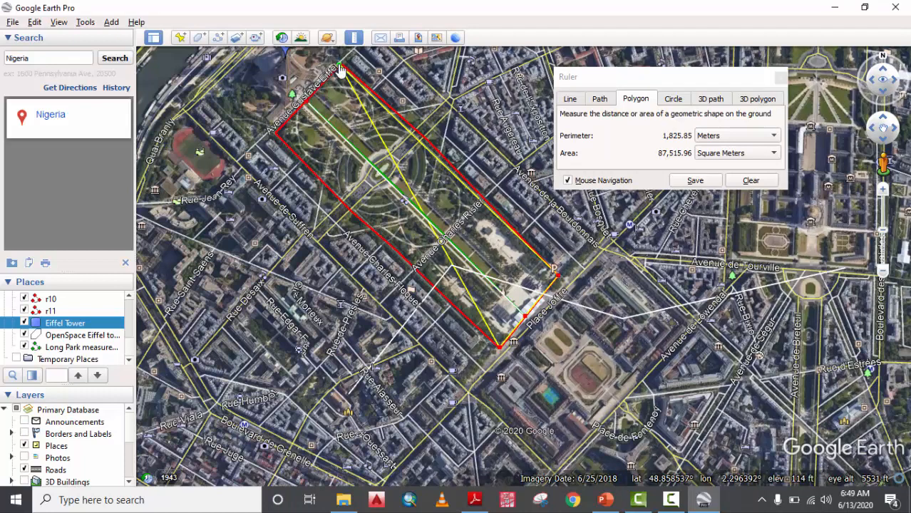
left_click_drag(343, 64, 343, 64)
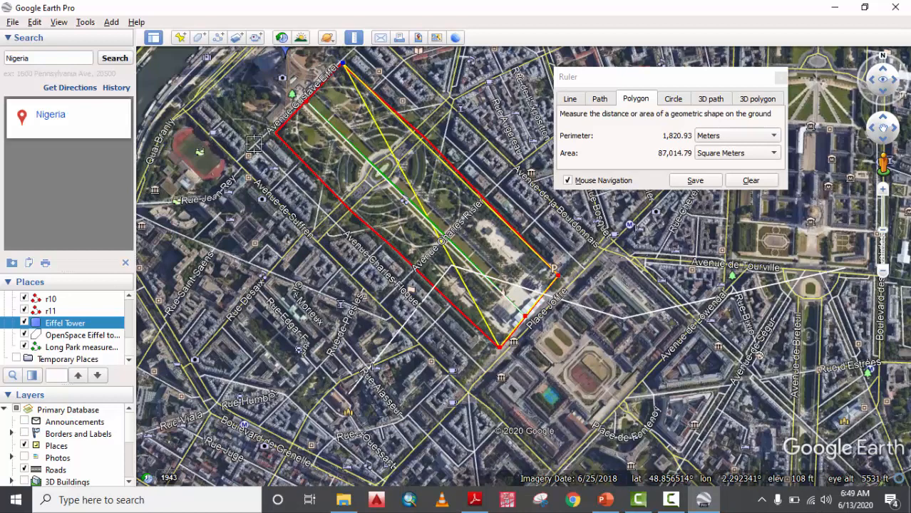
left_click(274, 133)
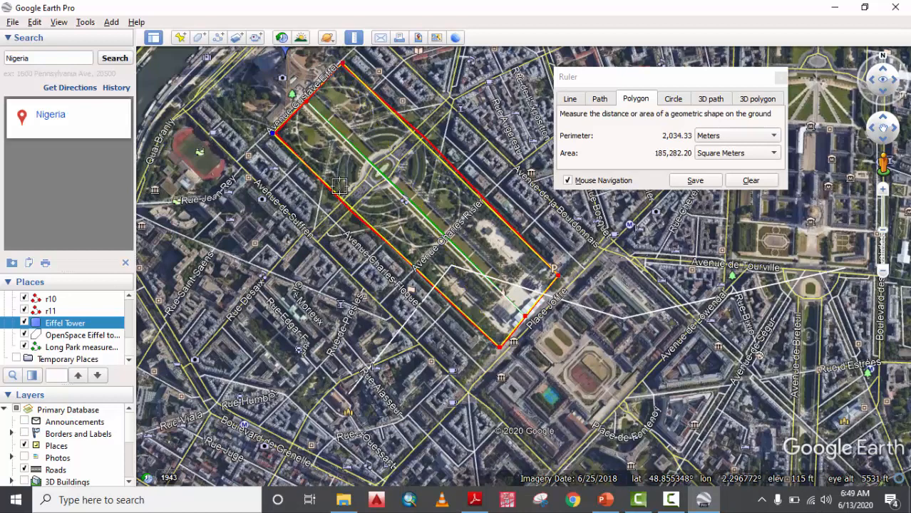
left_click(476, 185)
left_click_drag(477, 189, 399, 255)
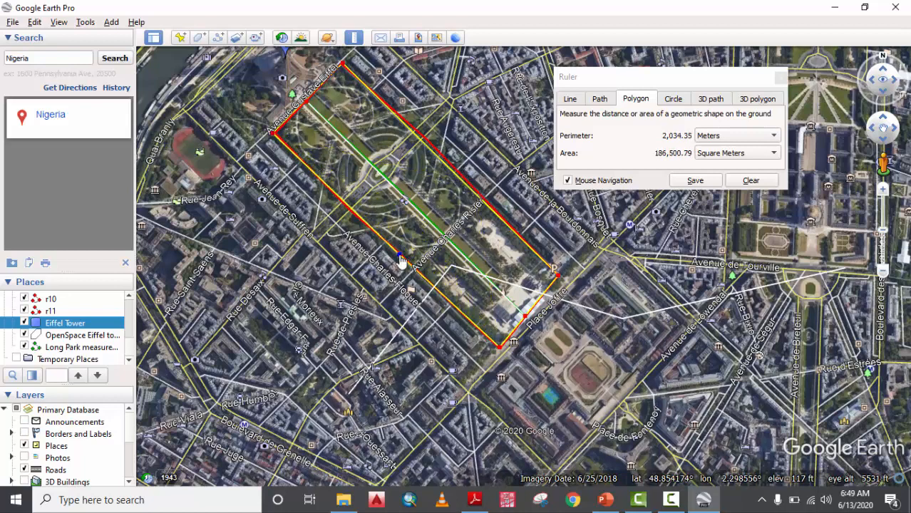
left_click(471, 187)
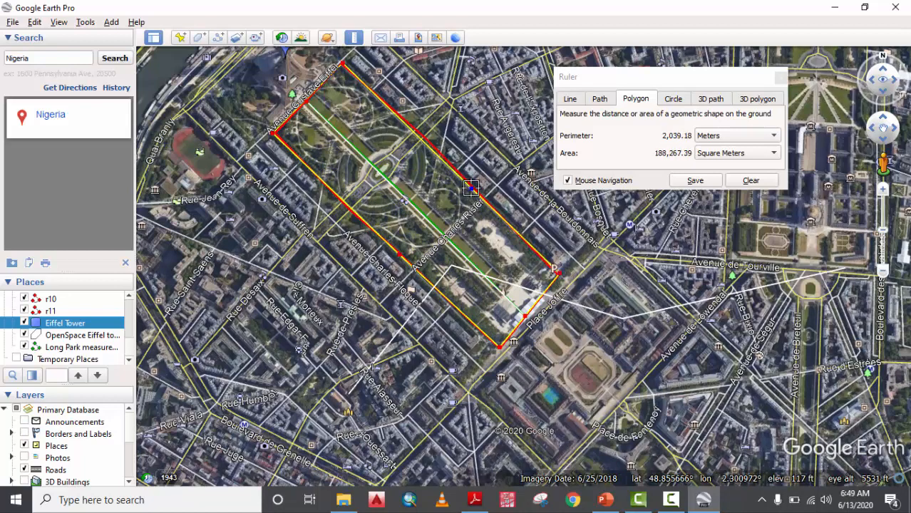
left_click_drag(472, 194, 461, 178)
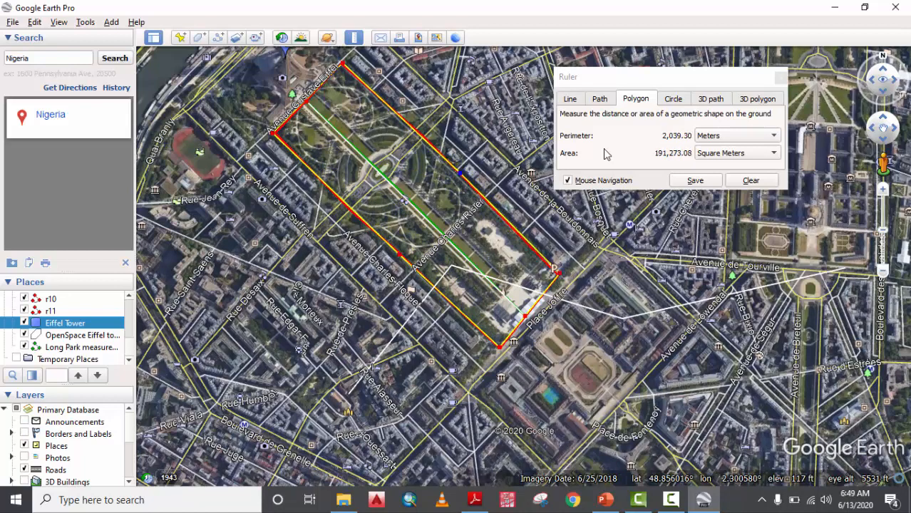
Show the area as 47.26 acres with a 2,039.30-metre perimeter, then close the Ruler.
left_click(744, 157)
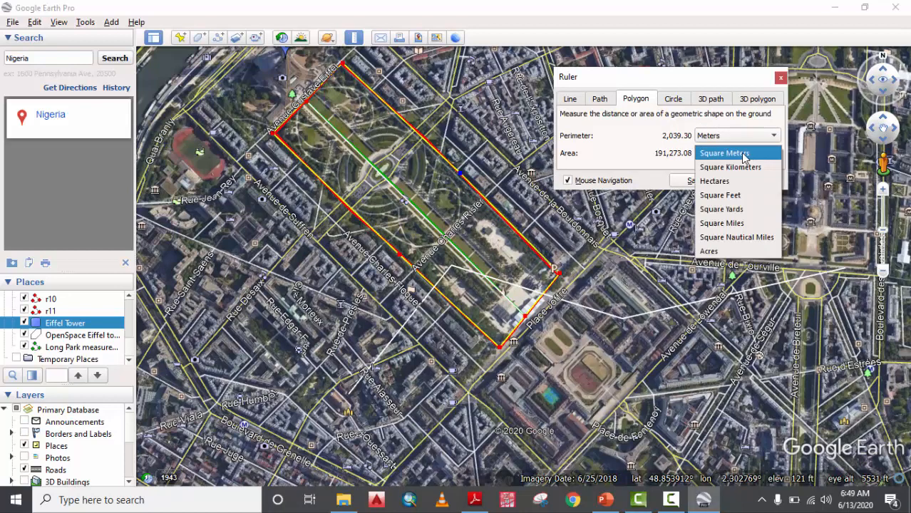
left_click(716, 251)
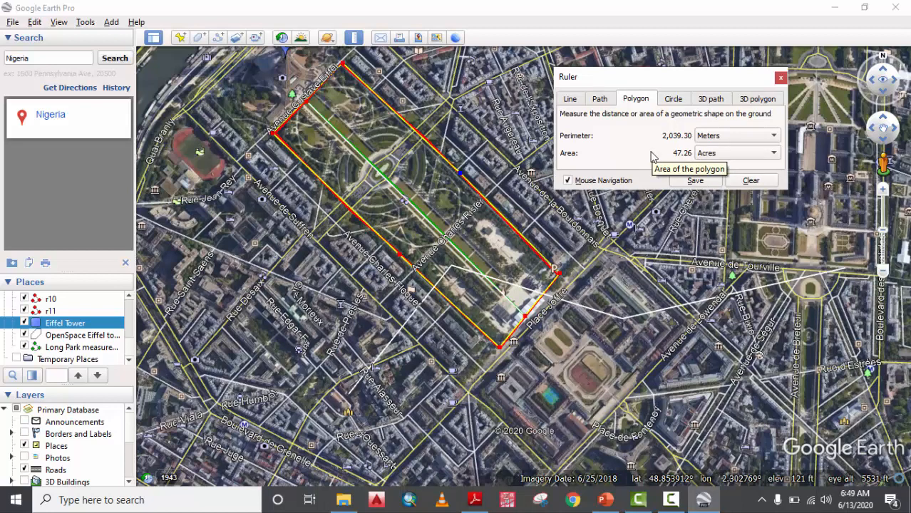
left_click(716, 137)
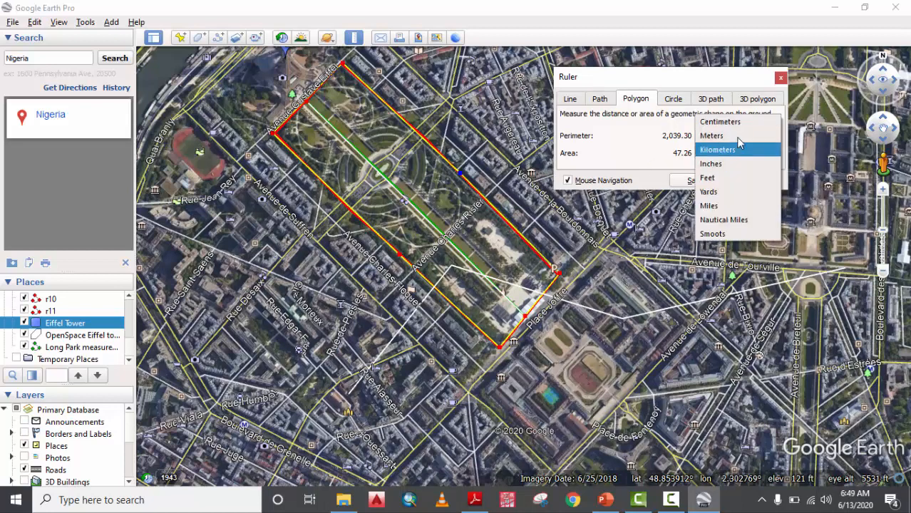
left_click(642, 137)
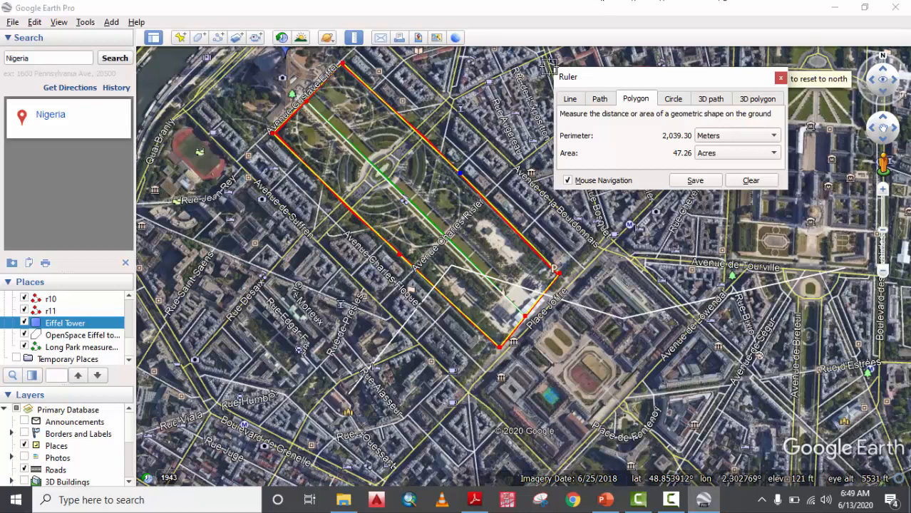
left_click(781, 77)
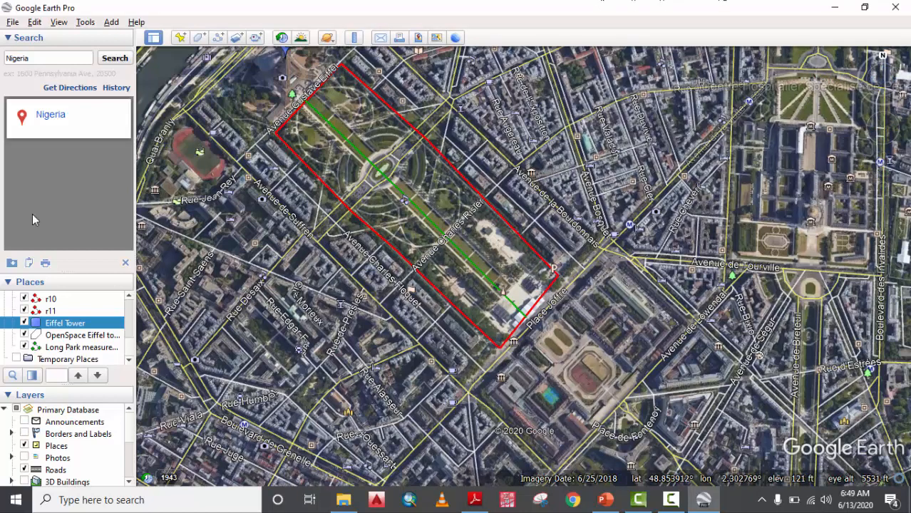
scroll(95, 342, "up", 5)
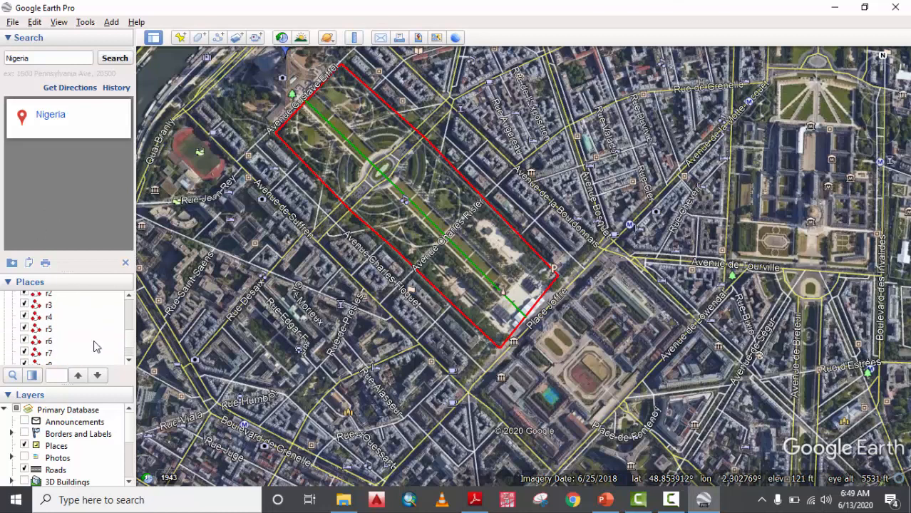
scroll(95, 345, "up", 5)
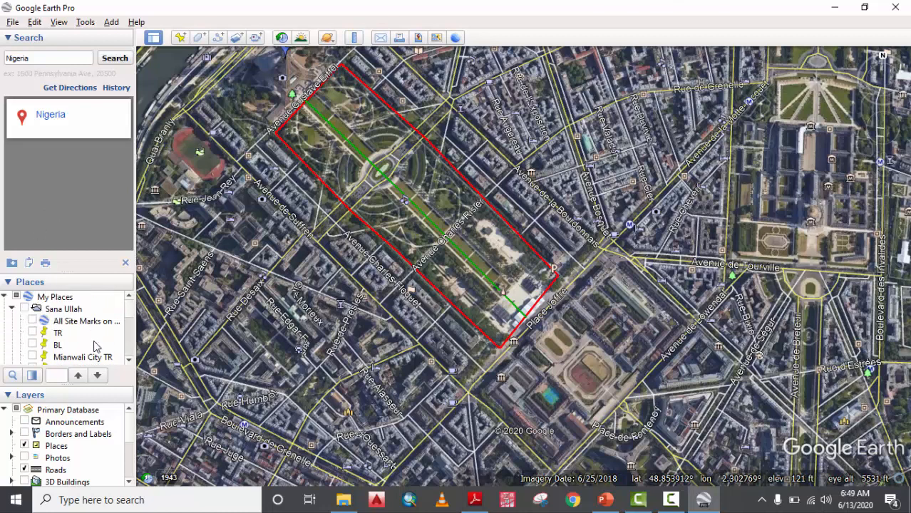
scroll(95, 345, "down", 10)
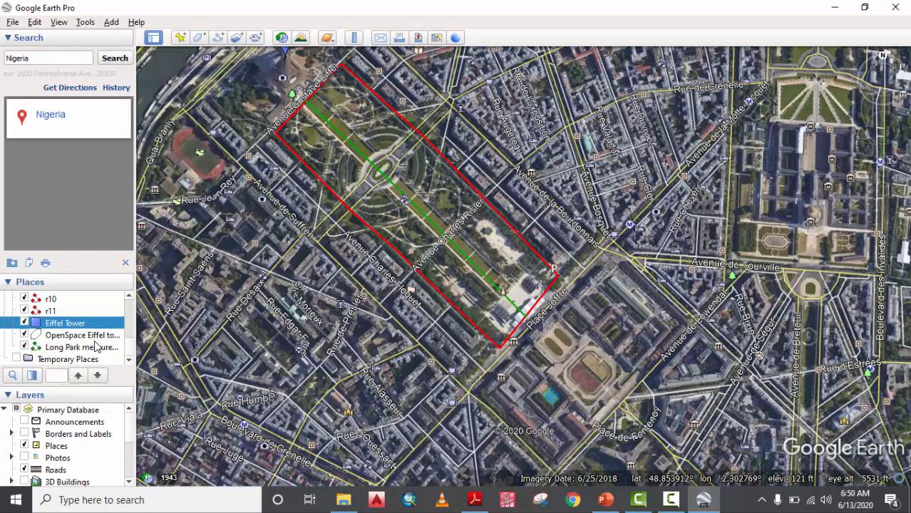
left_click(91, 361)
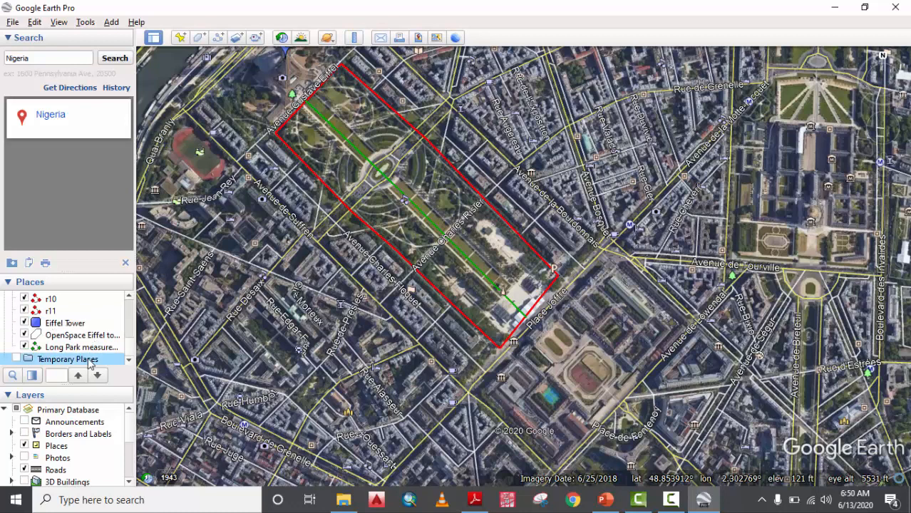
scroll(91, 361, "up", 1)
scroll(91, 360, "down", 1)
scroll(79, 336, "up", 5)
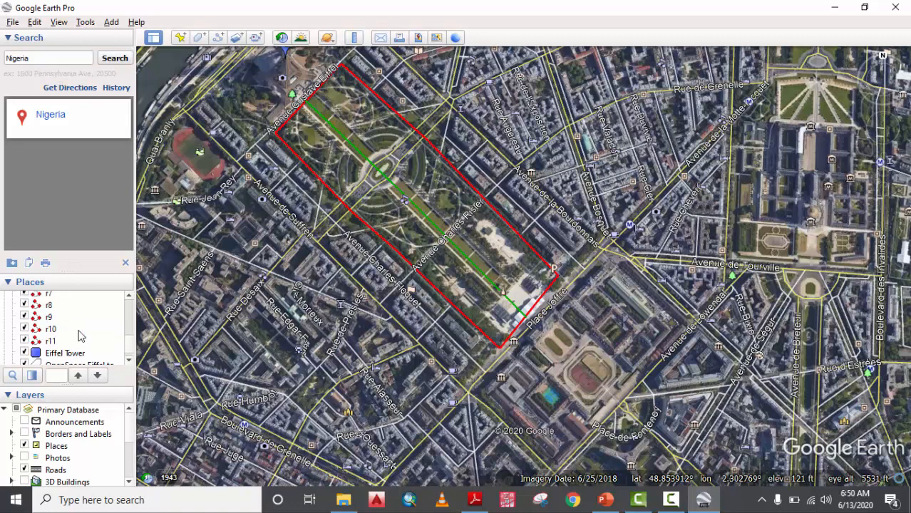
scroll(80, 335, "up", 1)
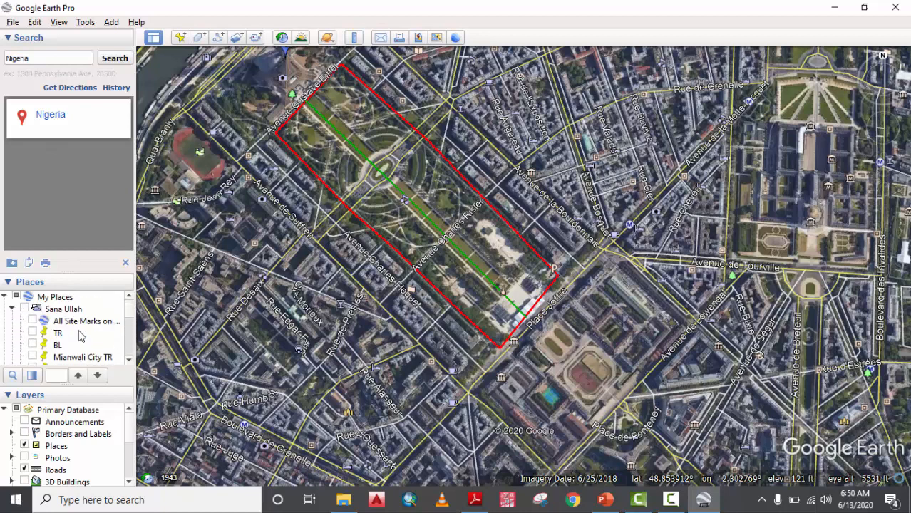
left_click(62, 310)
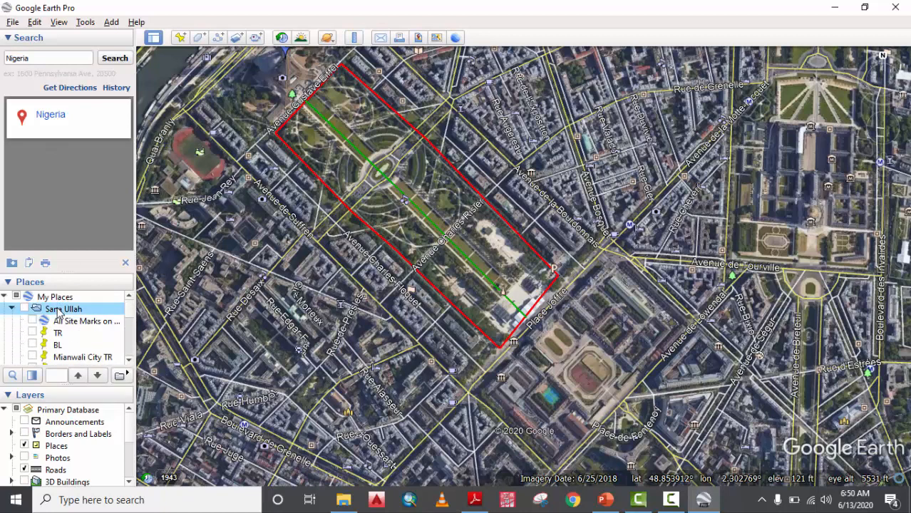
left_click(59, 299)
Add a new folder named For_my_Students under My Places.
right_click(59, 299)
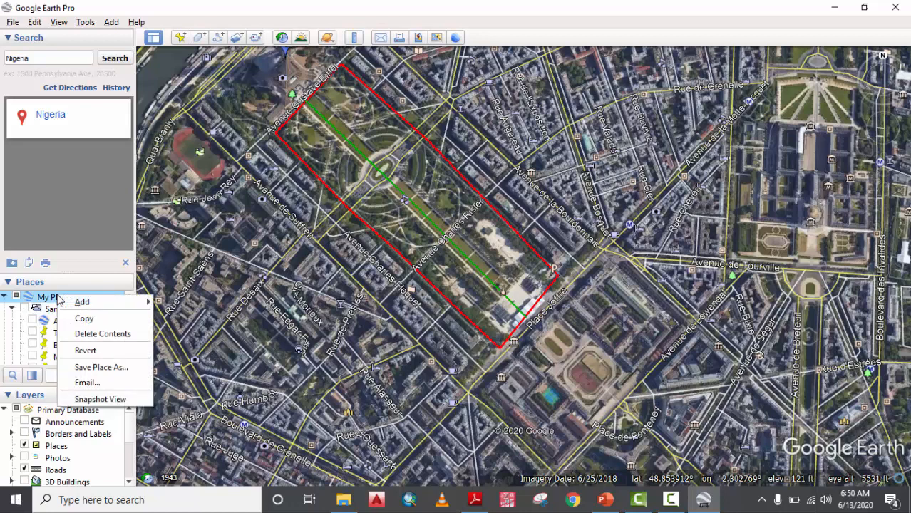
mouse_move(93, 302)
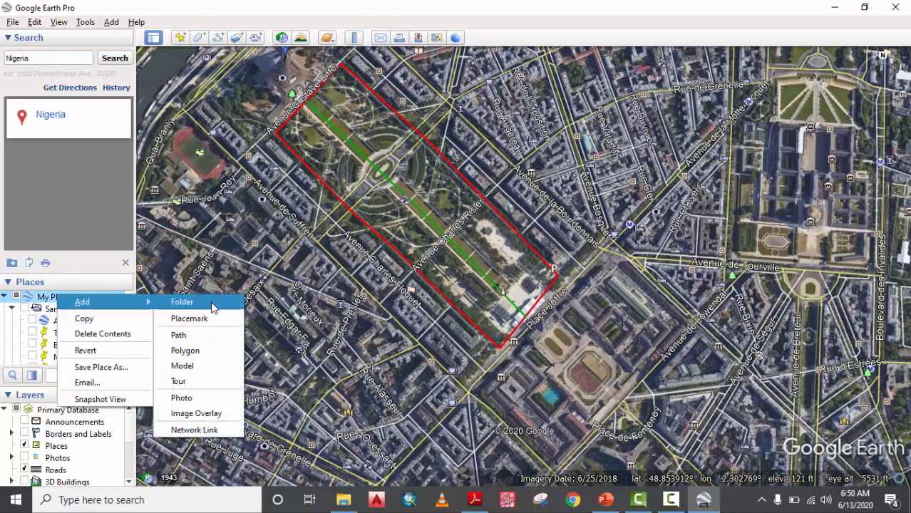
left_click(183, 303)
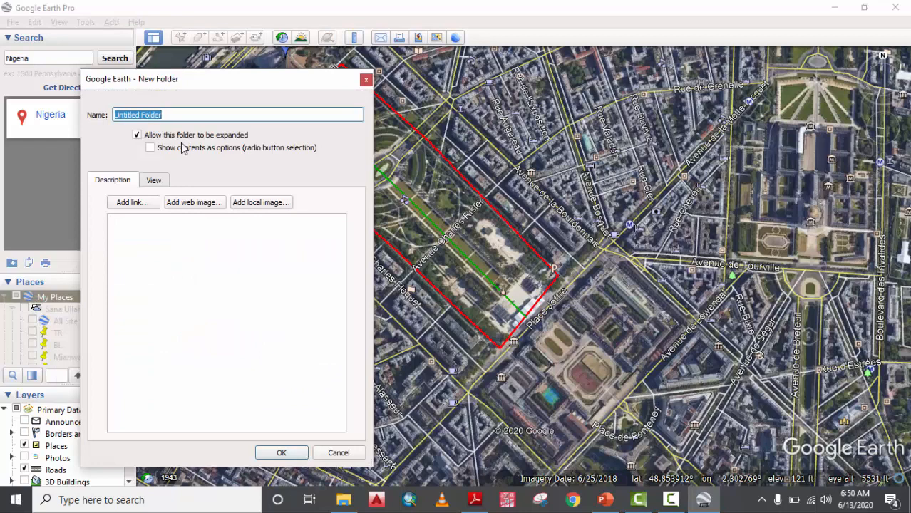
type("Fo")
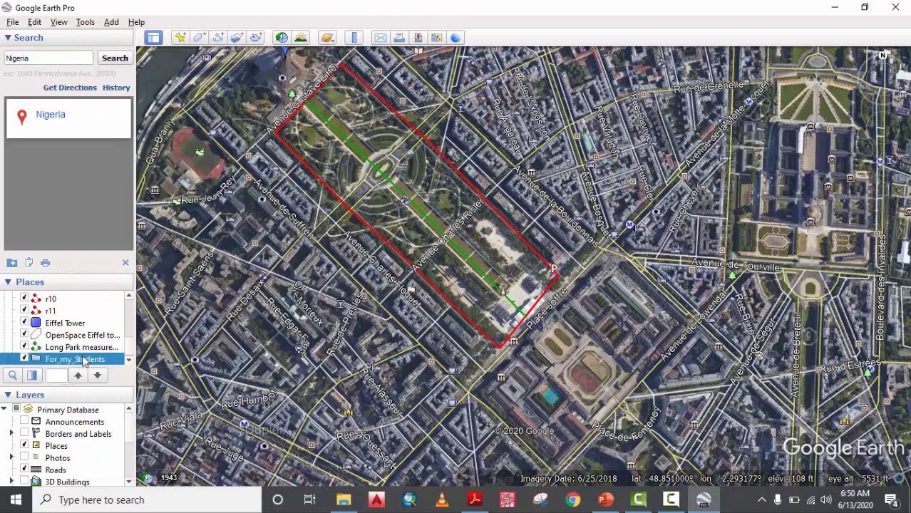
scroll(71, 364, "down", 1)
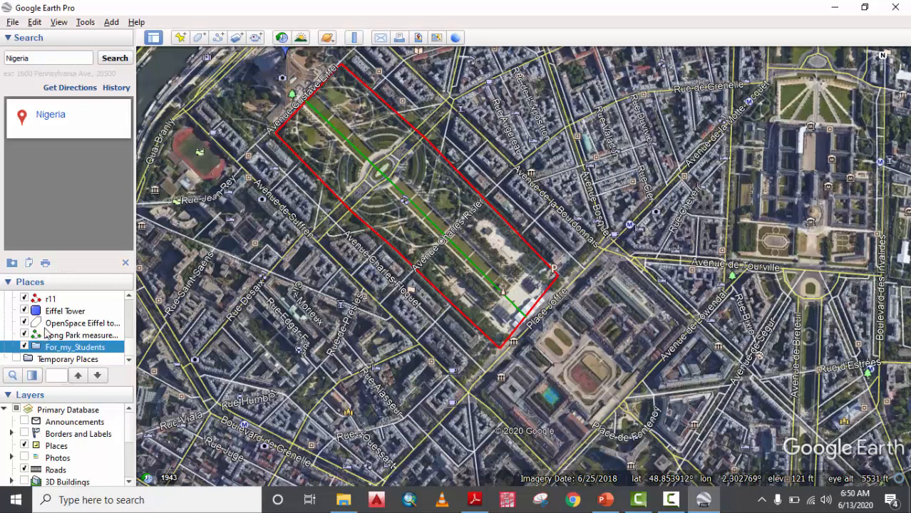
Move Long Park, the OpenSpace polygon and the Eiffel Tower placemark into For_my_Students.
mouse_move(68, 337)
left_mouse_down()
mouse_move(64, 348)
mouse_move(76, 340)
mouse_move(76, 350)
left_mouse_up()
left_click(70, 325)
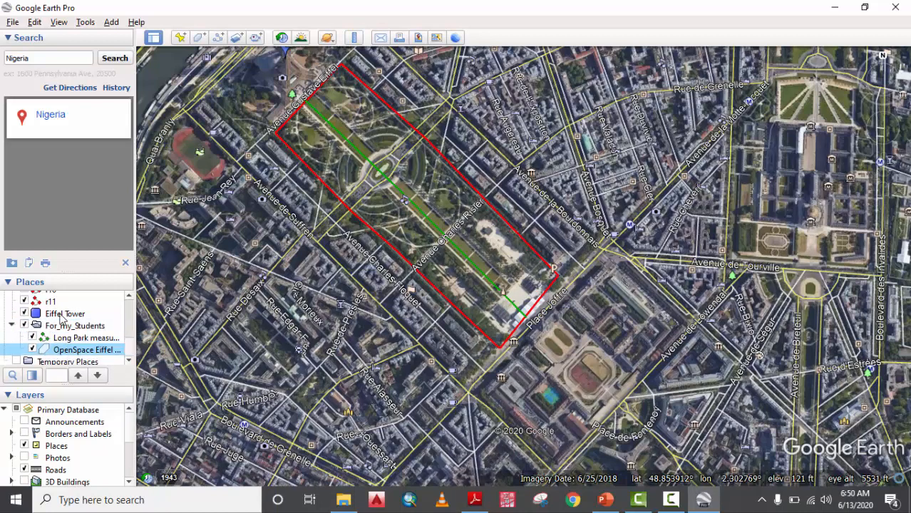
left_click_drag(63, 319, 68, 351)
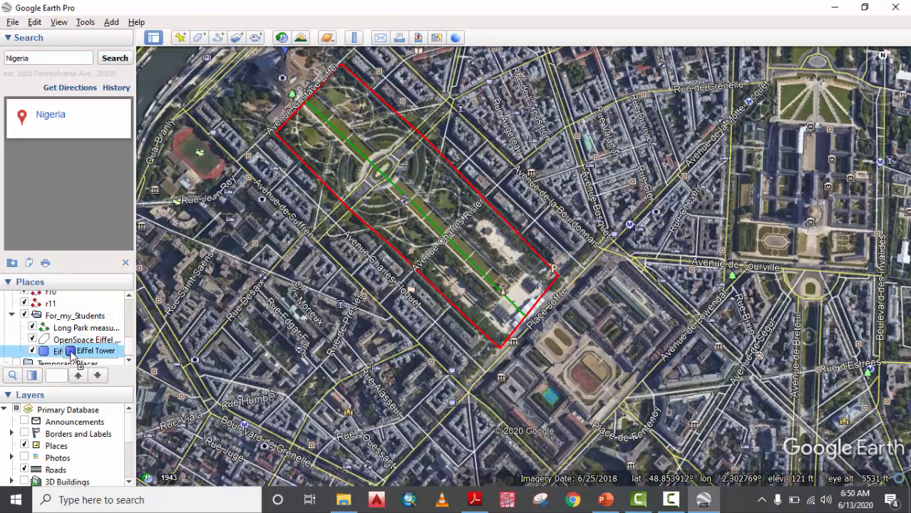
left_click(89, 318)
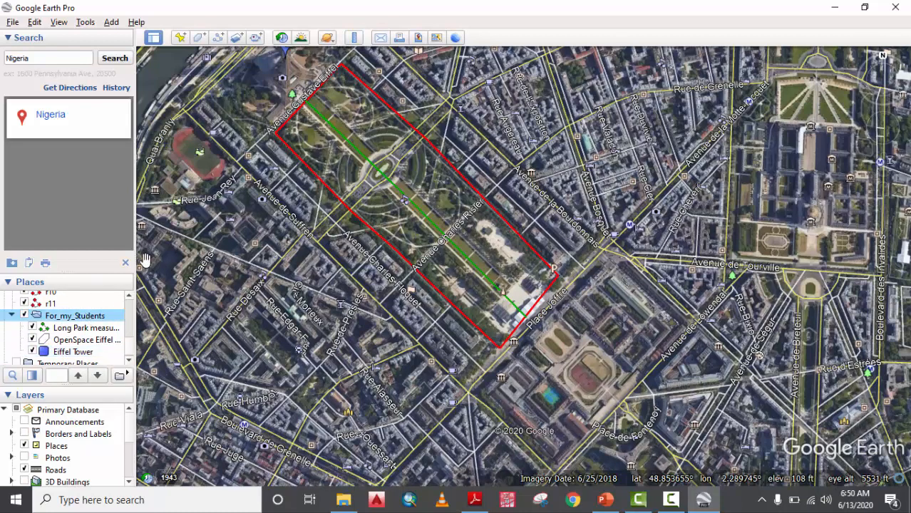
Recentre the red rectangle and zoom to about 1600 ft over Avenue de Suffren.
scroll(385, 174, "down", 3)
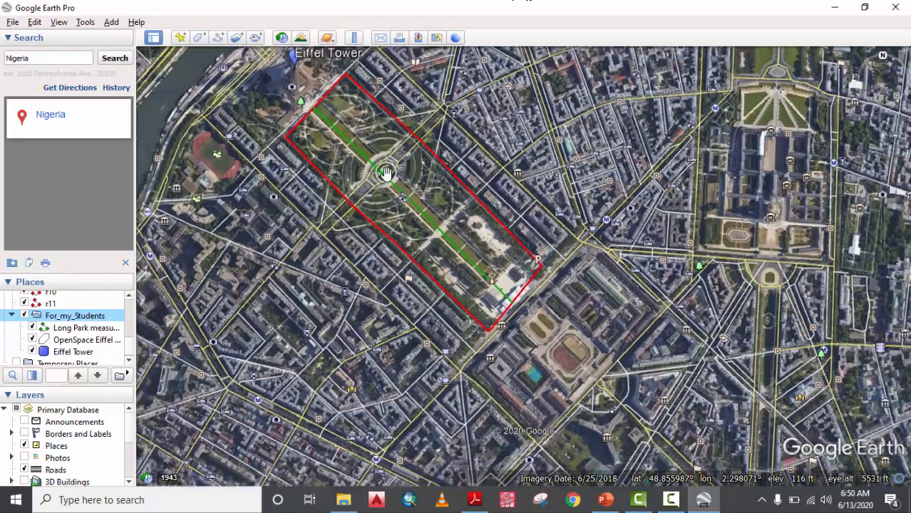
scroll(385, 174, "down", 3)
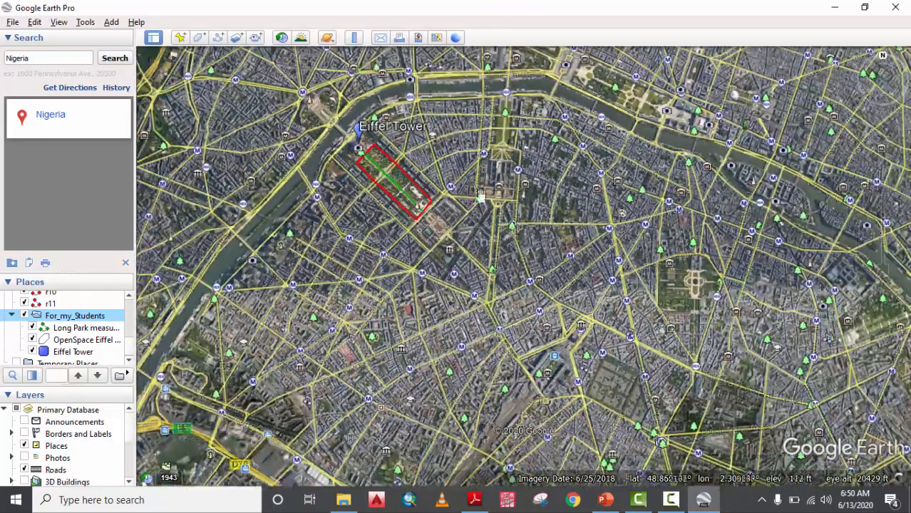
scroll(418, 188, "up", 5)
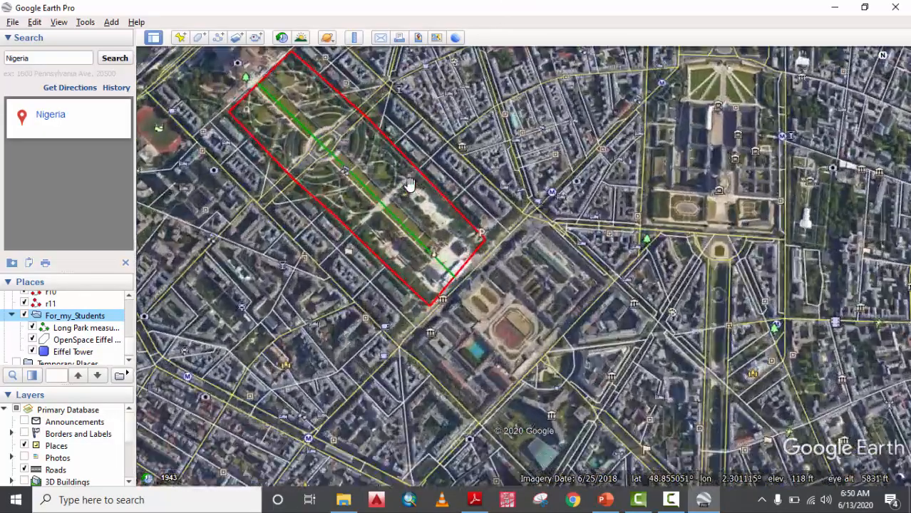
left_click_drag(209, 189, 277, 264)
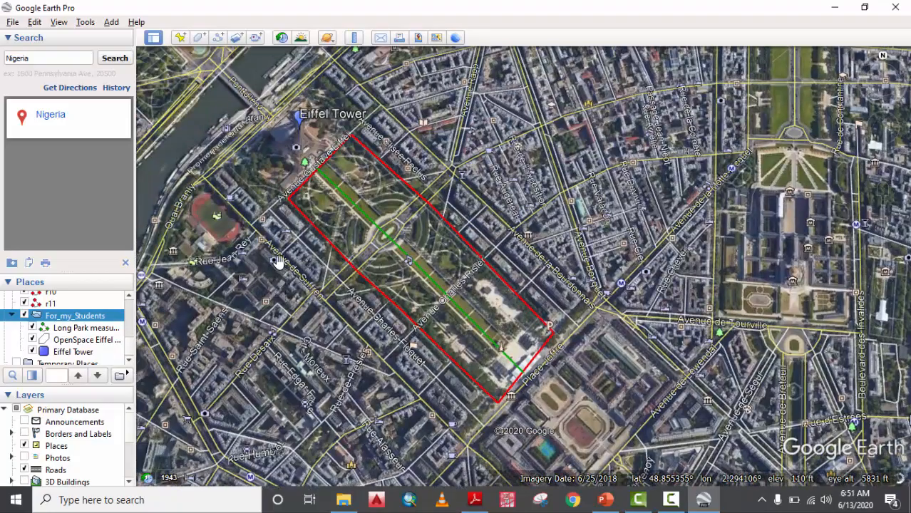
scroll(277, 264, "up", 5)
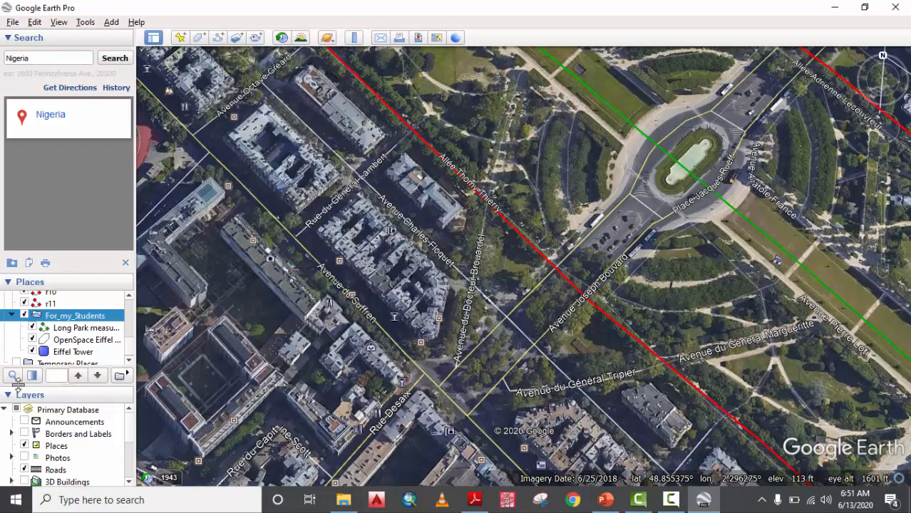
Enable the Photos, 3D Buildings and Weather layers and open the 'Estadio Max / Jugador' photo.
scroll(76, 426, "down", 1)
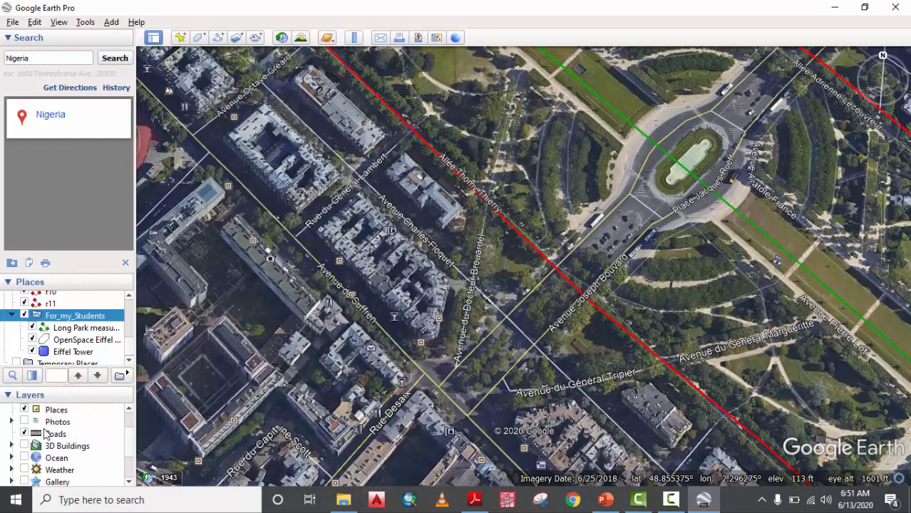
scroll(42, 414, "up", 1)
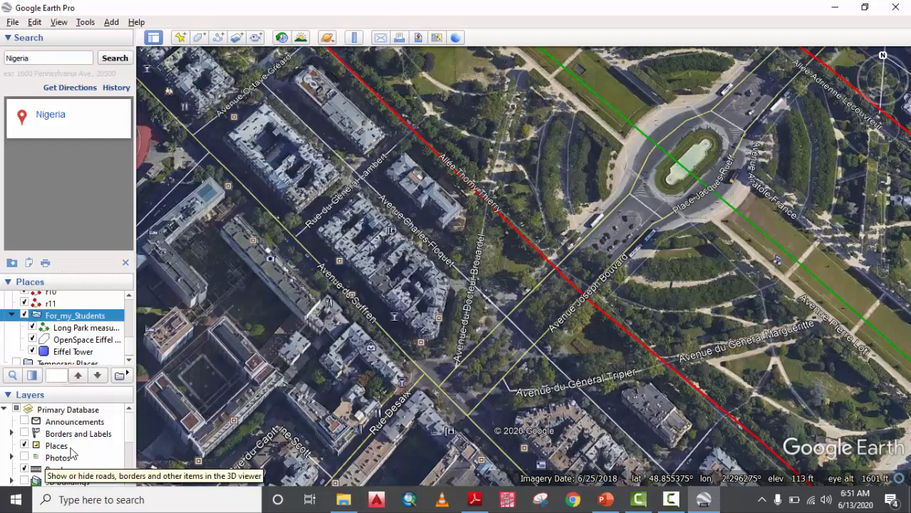
scroll(37, 457, "down", 1)
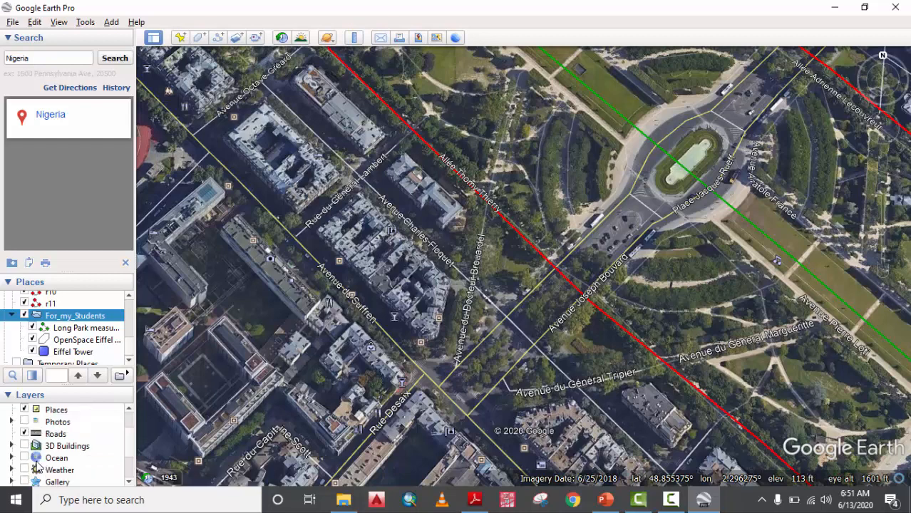
left_click(25, 422)
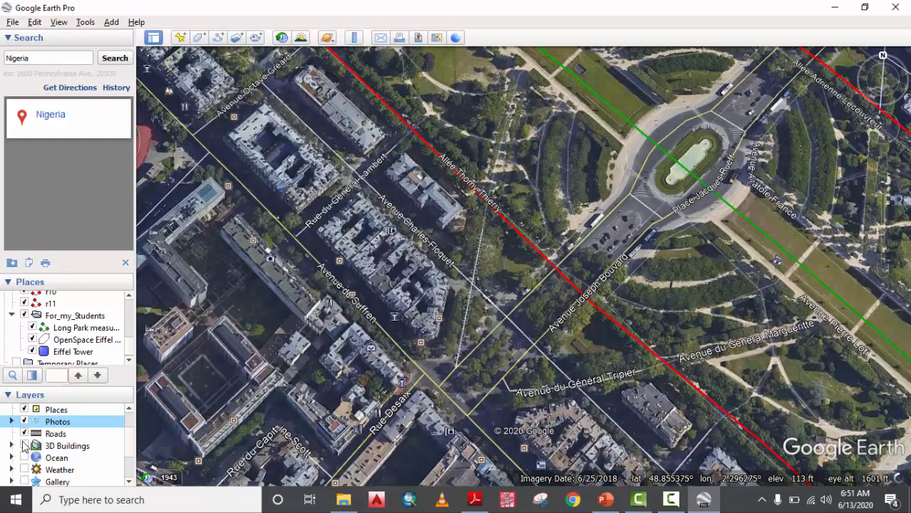
left_click(24, 446)
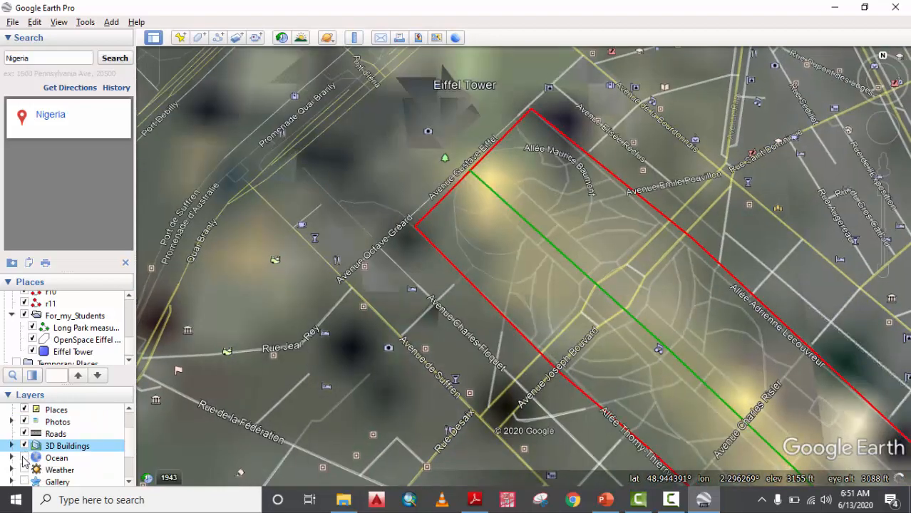
left_click(24, 471)
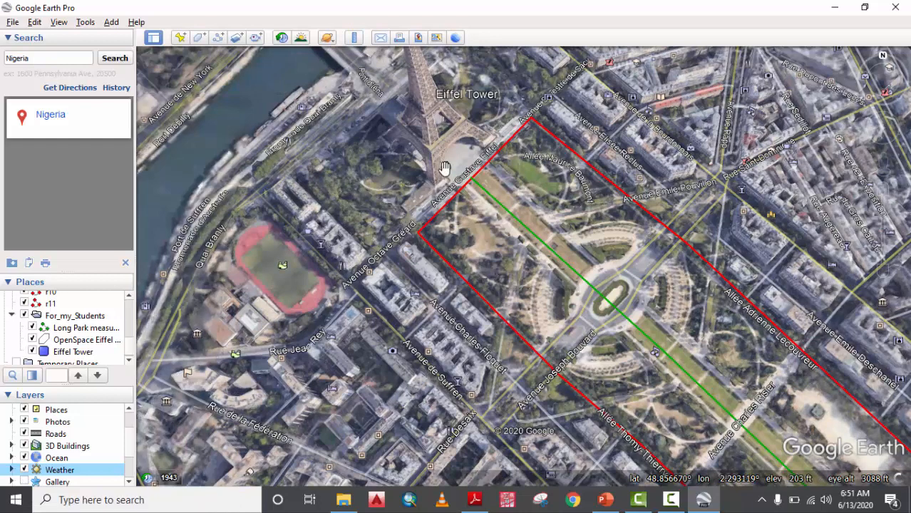
left_click(280, 279)
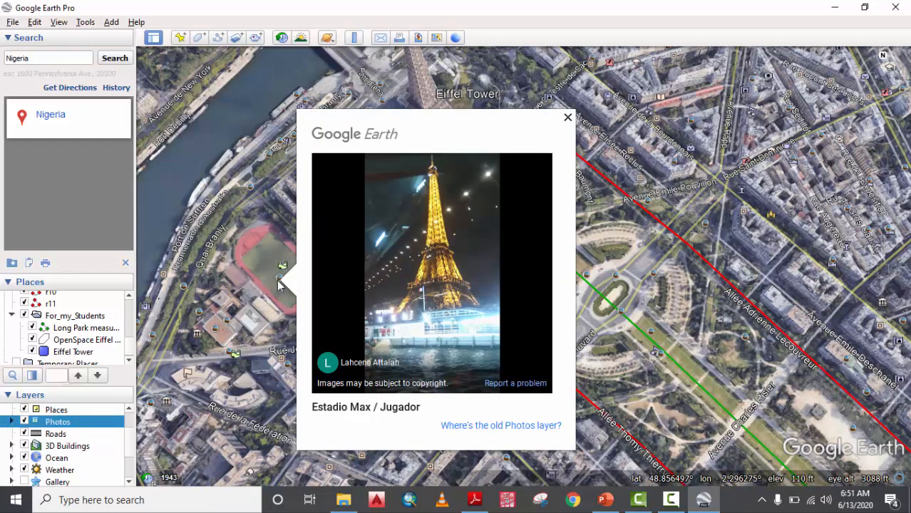
left_click(568, 119)
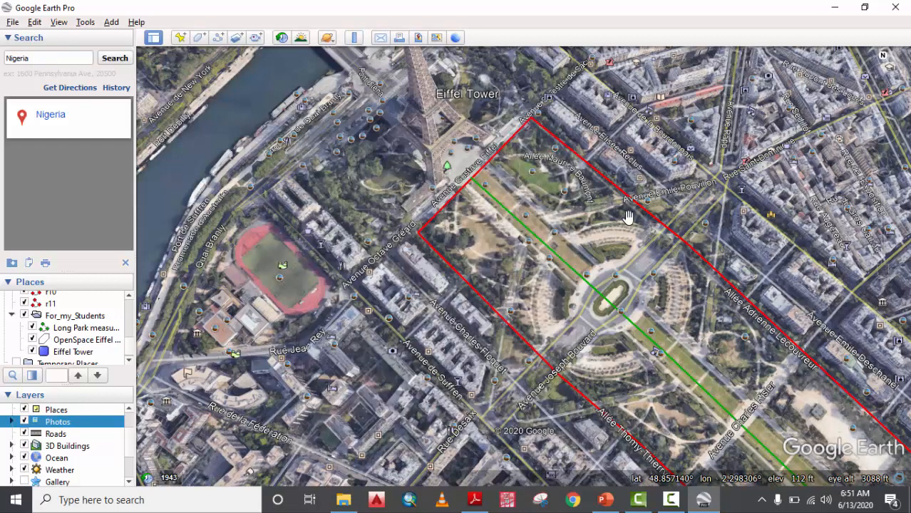
left_click(651, 207)
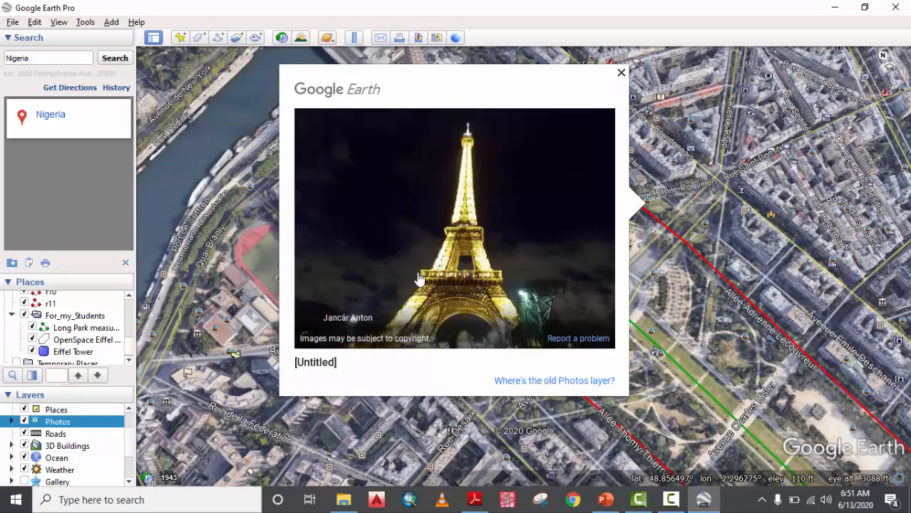
left_click(620, 74)
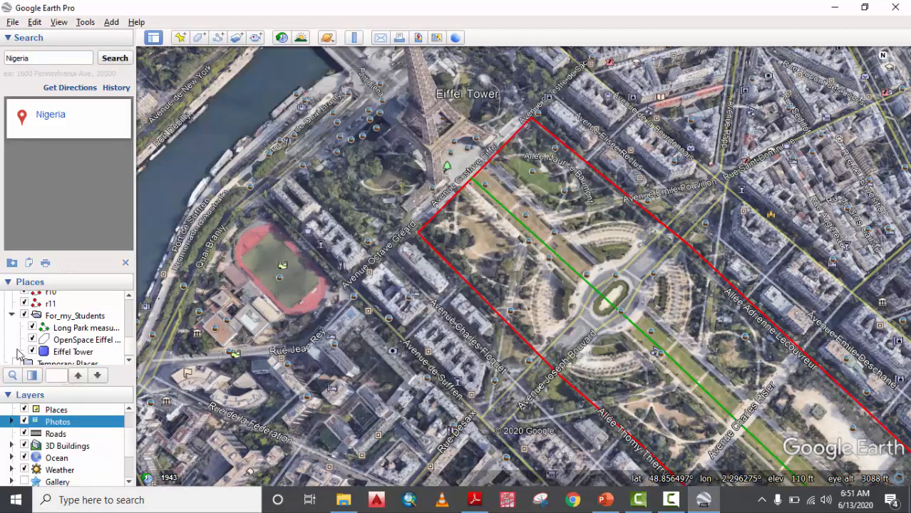
scroll(60, 428, "down", 3)
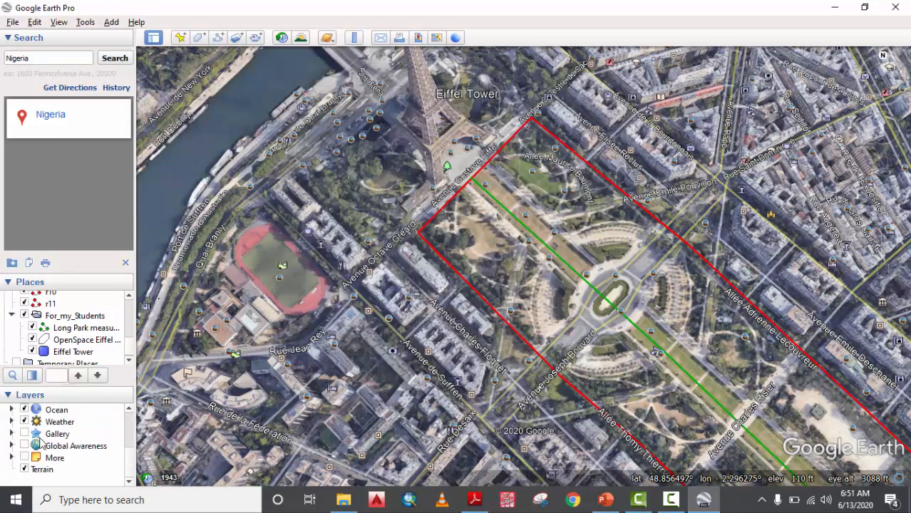
scroll(55, 443, "up", 3)
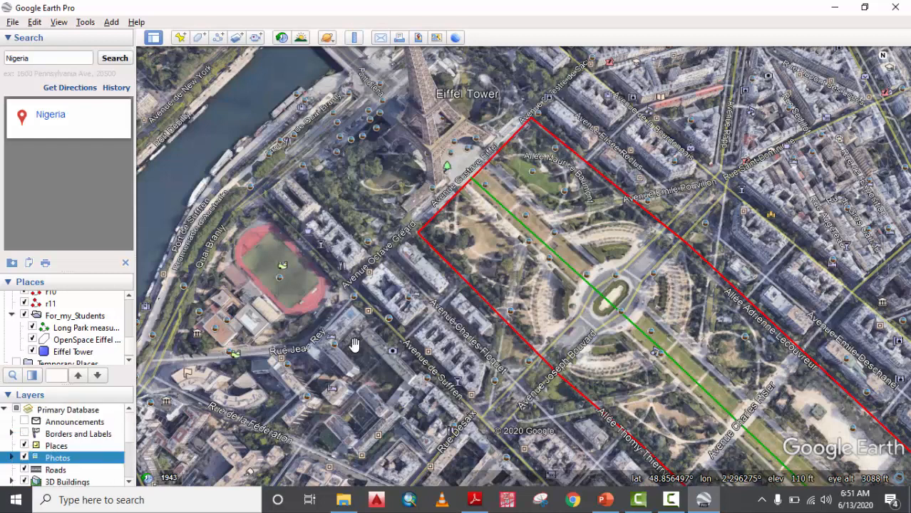
Recentre the map on the park and drop Pegman on the street beside the Eiffel Tower.
left_click_drag(534, 173, 552, 172)
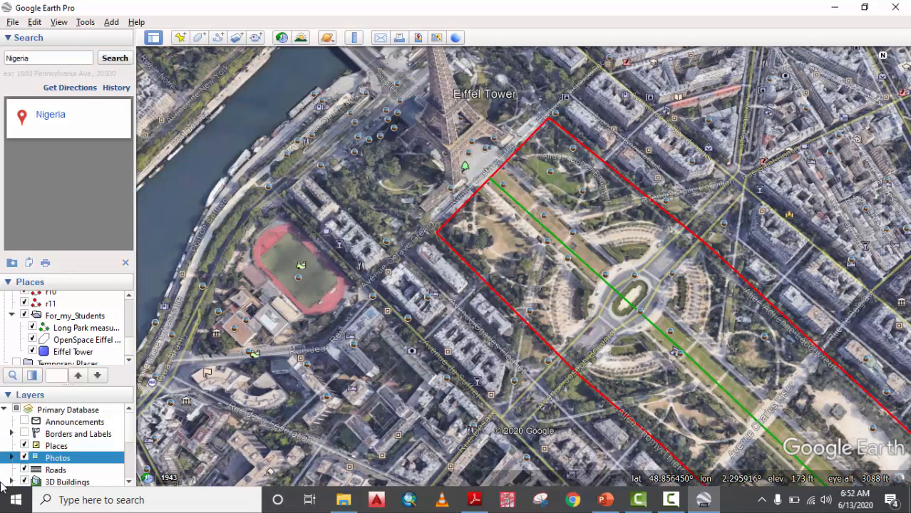
mouse_move(886, 81)
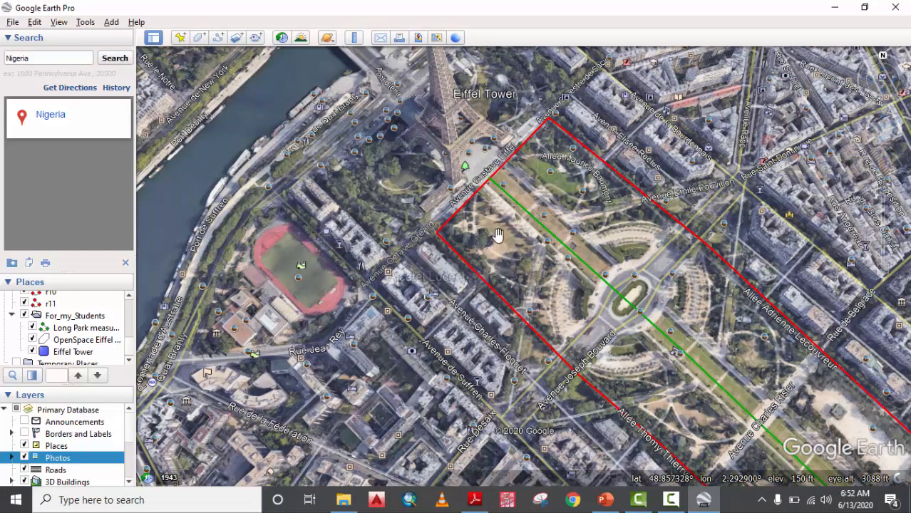
left_click_drag(487, 185, 516, 247)
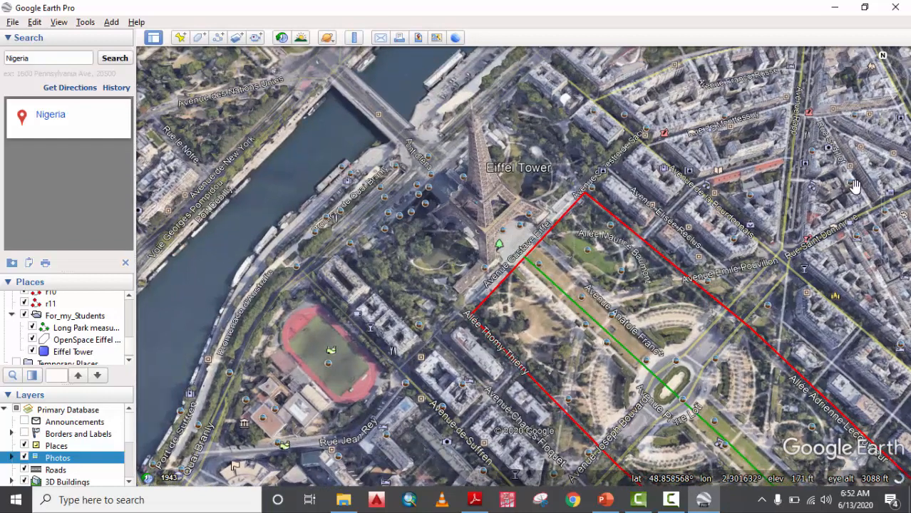
mouse_move(896, 163)
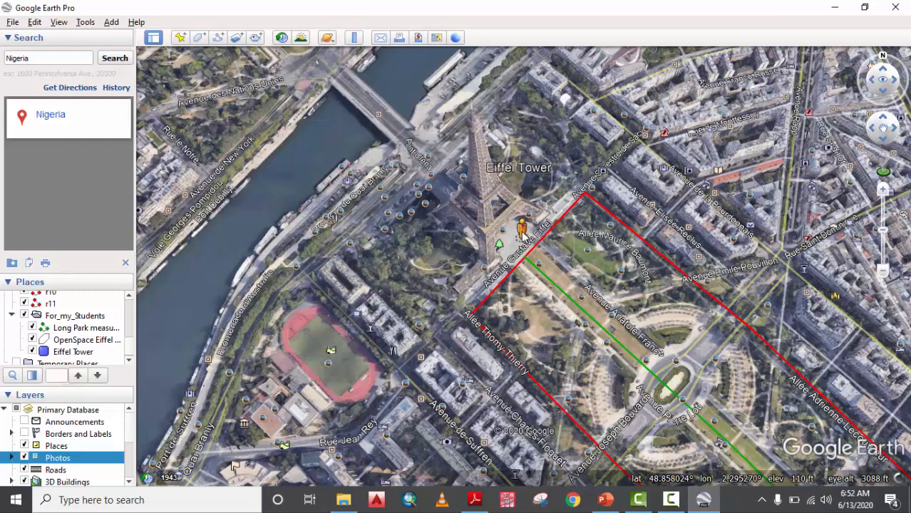
mouse_move(515, 232)
left_mouse_down()
mouse_move(460, 249)
mouse_move(524, 243)
left_mouse_up()
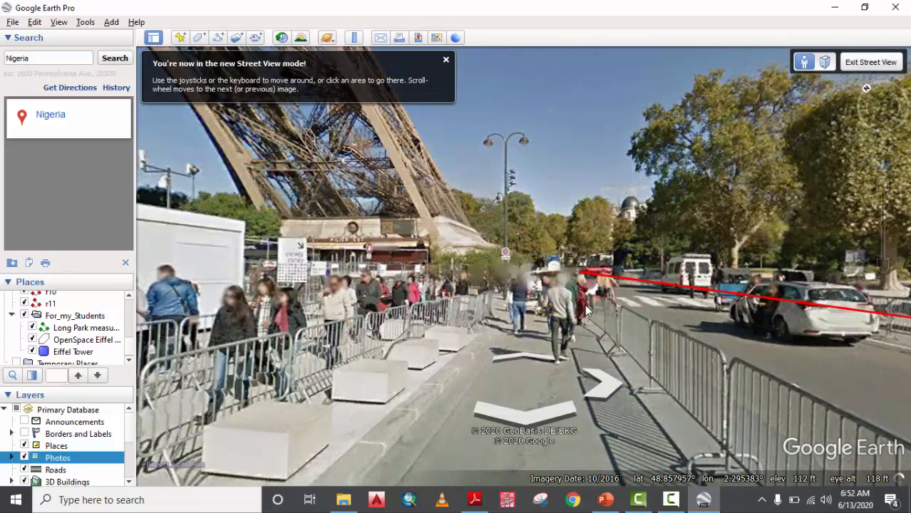
Turn toward the tower and move around the entry kiosk in Street View.
left_click_drag(342, 242, 808, 281)
left_click(375, 228)
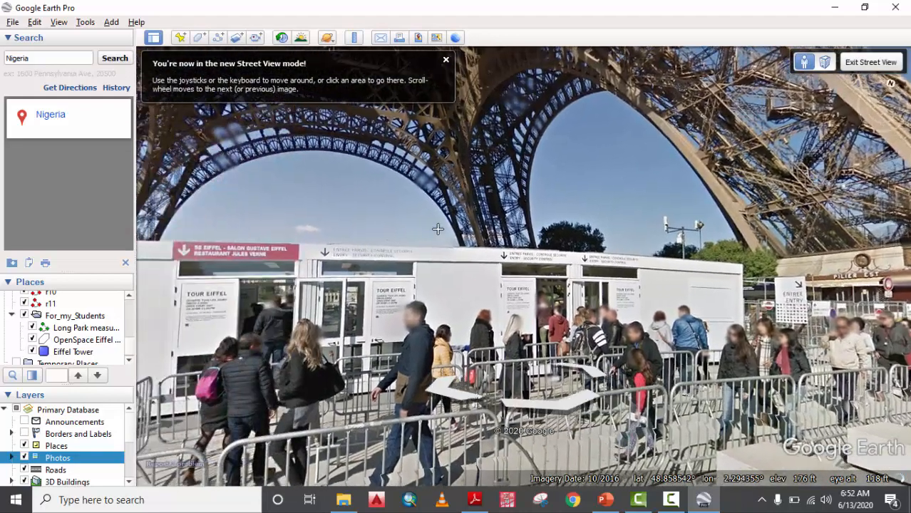
left_click_drag(600, 224, 725, 220)
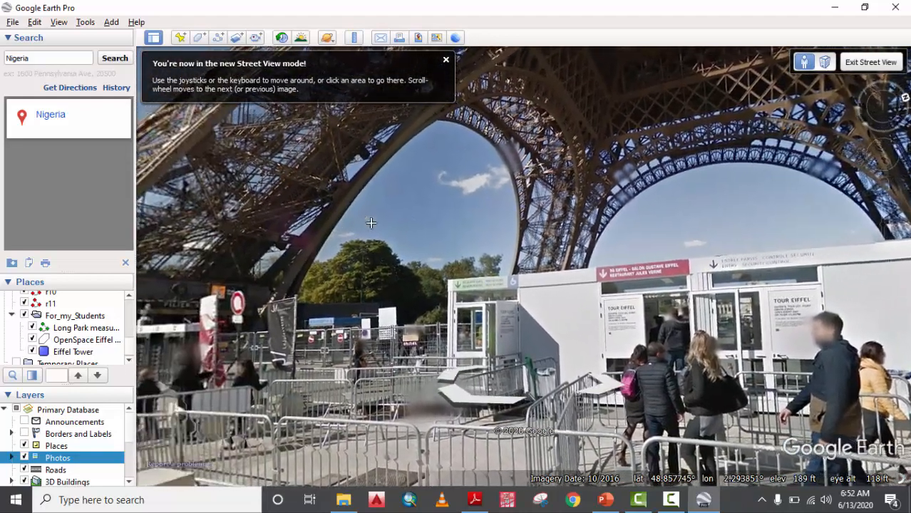
left_click(371, 223)
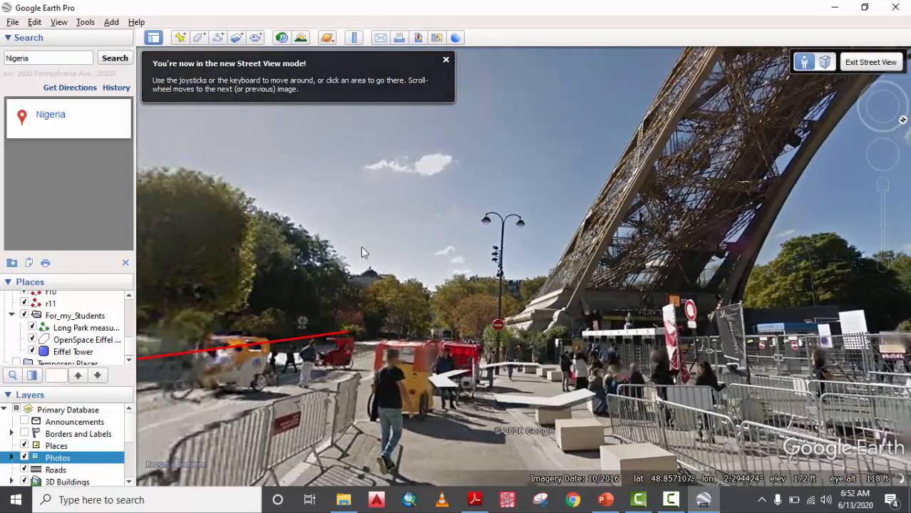
Look up to the tower's top and back down, then fly back to the Eiffel Tower place.
left_click_drag(361, 250, 564, 230)
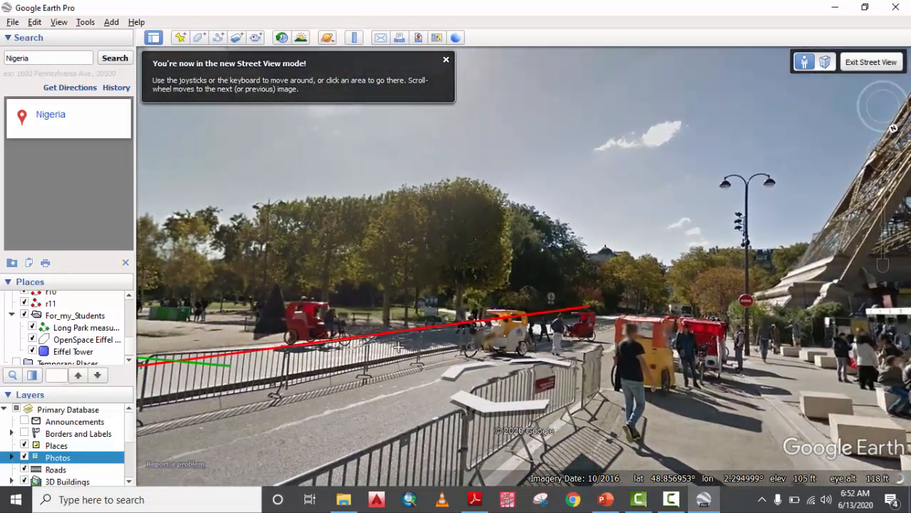
left_click_drag(610, 295, 146, 262)
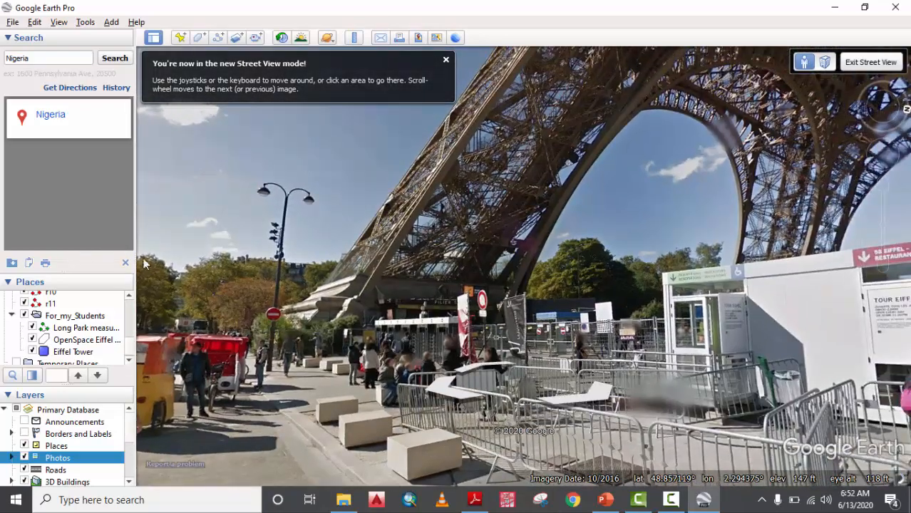
left_click_drag(500, 267, 428, 471)
left_click_drag(435, 340, 256, 339)
left_click_drag(447, 333, 509, 44)
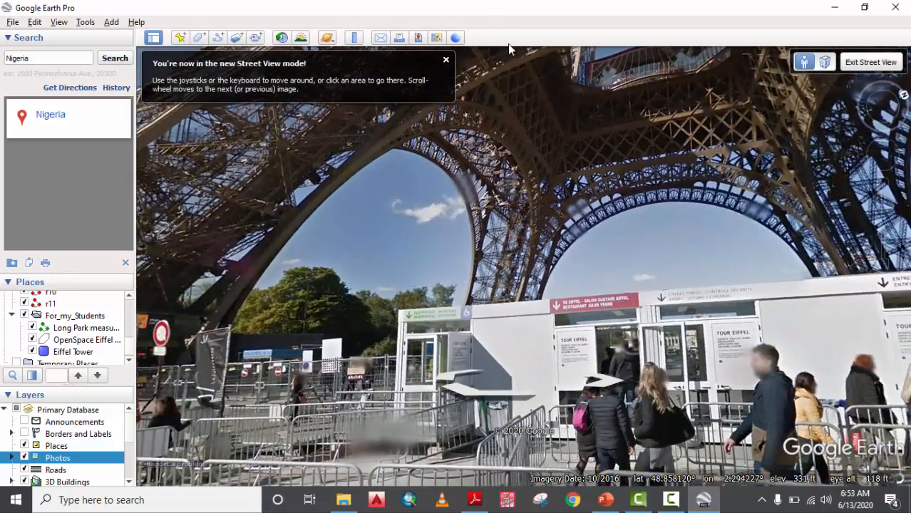
left_click_drag(481, 326, 485, 234)
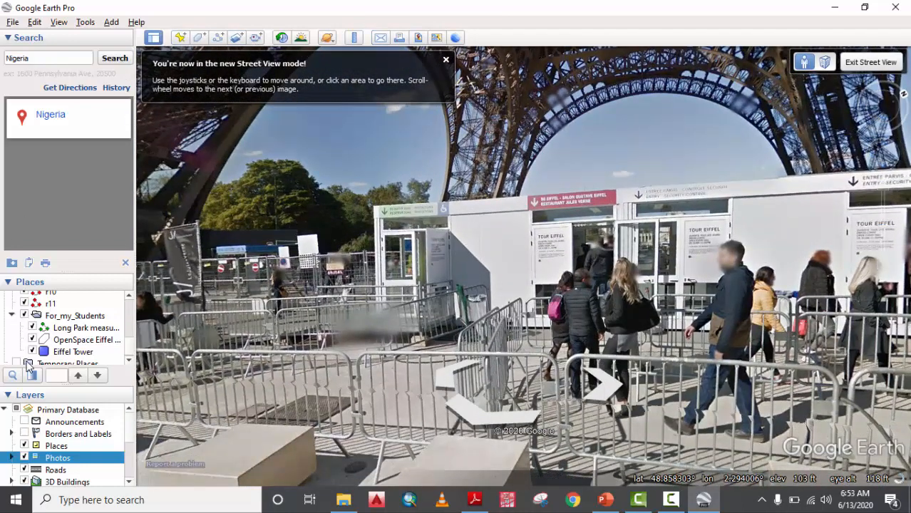
double_click(51, 352)
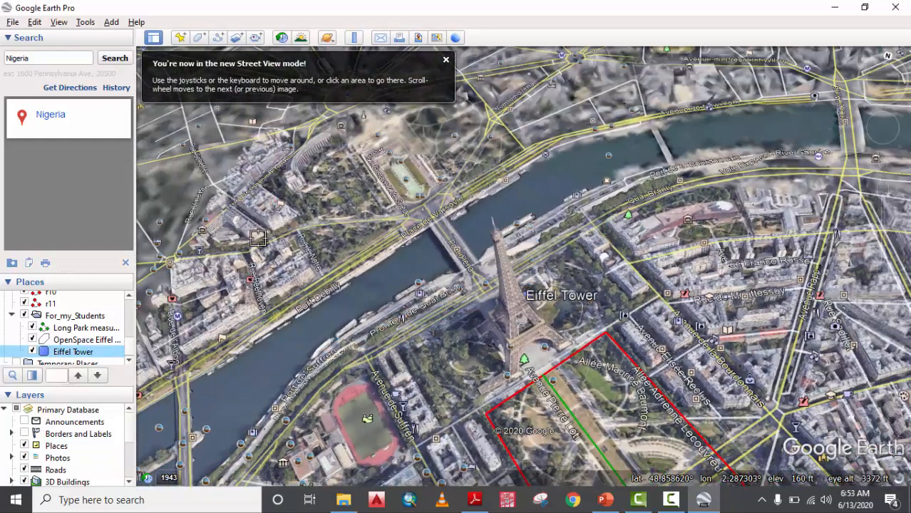
Zoom in on the neighbourhood across the river and tilt the 3D view toward the horizon.
double_click(258, 238)
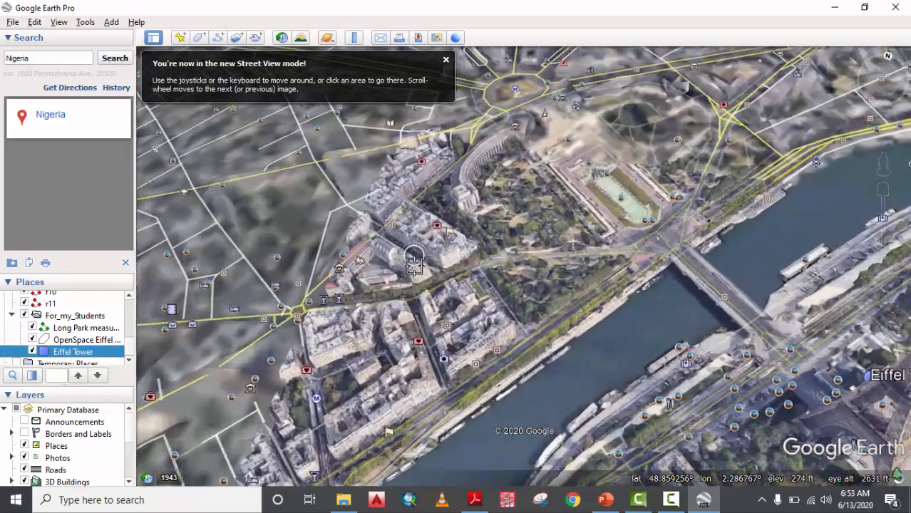
scroll(414, 265, "up", 5)
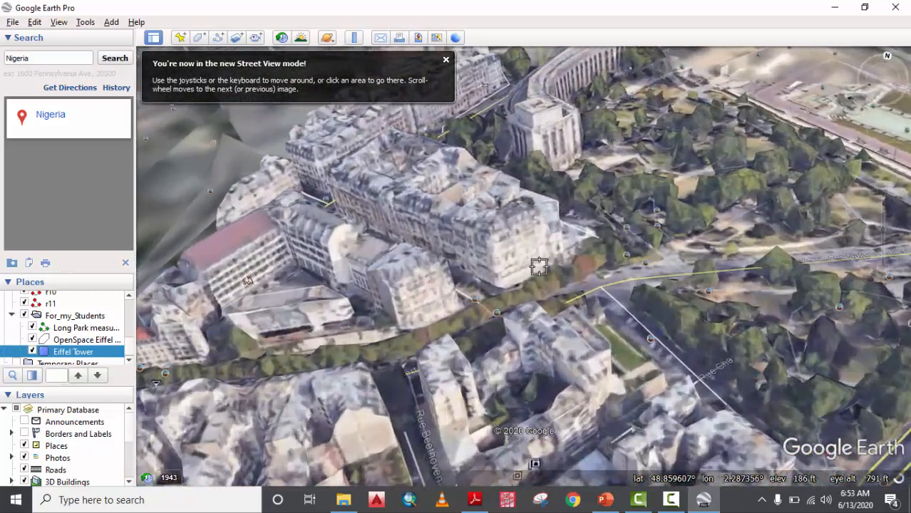
mouse_move(460, 360)
middle_mouse_down()
mouse_move(467, 374)
mouse_move(466, 332)
mouse_move(456, 359)
middle_mouse_up()
scroll(515, 310, "up", 3)
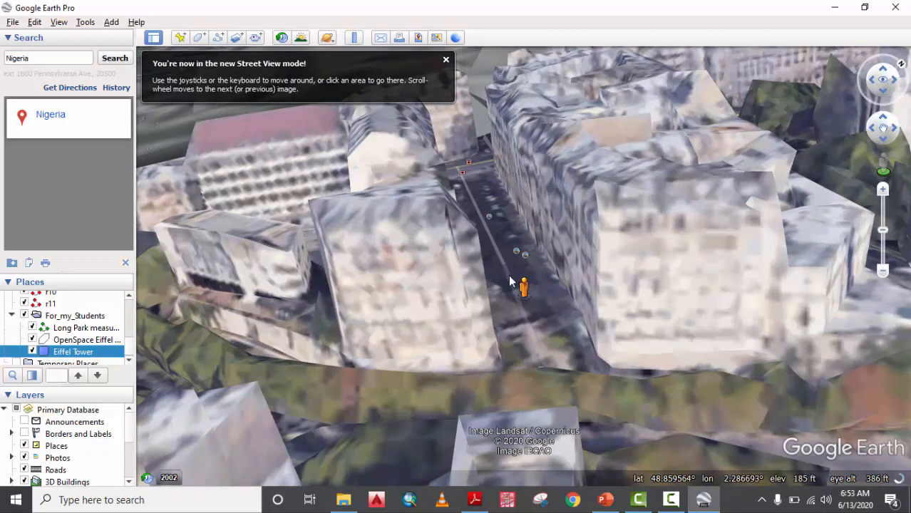
Drop the Pegman onto a street for ground-level view and move along the street.
left_click_drag(515, 297, 516, 297)
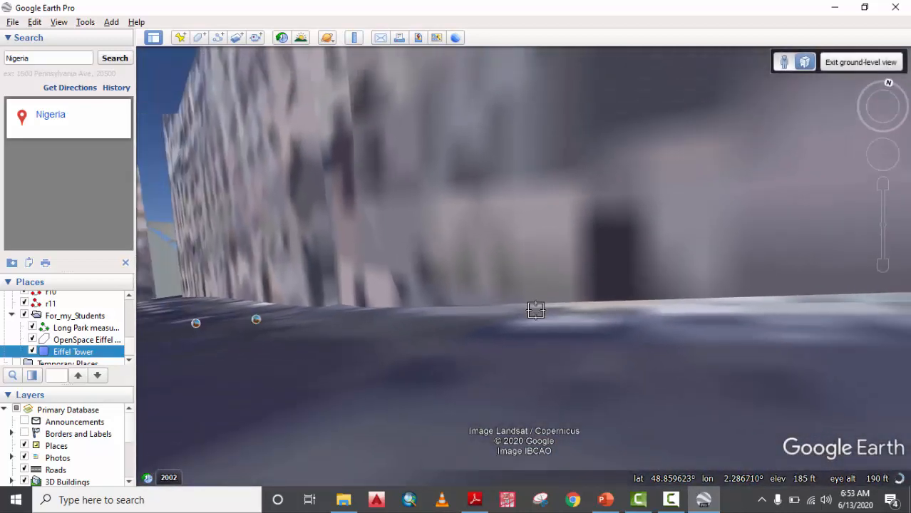
scroll(360, 265, "down", 6)
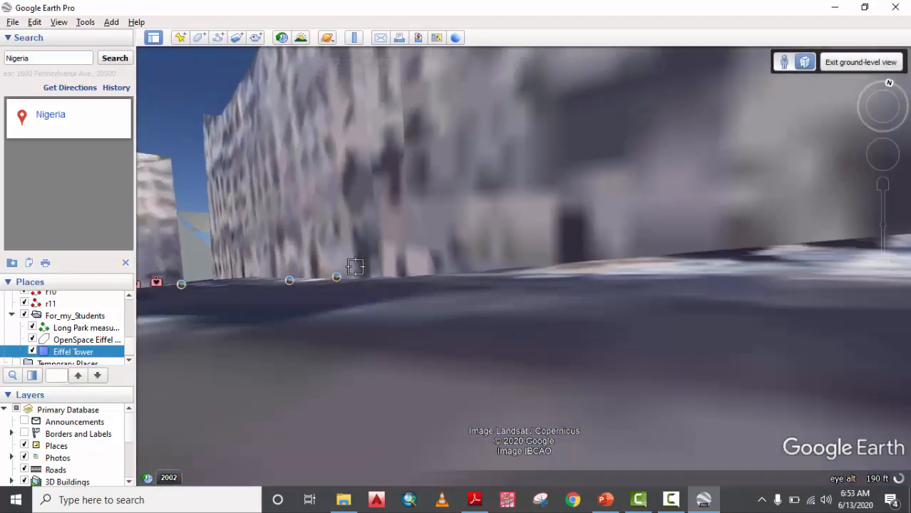
scroll(395, 263, "up", 5)
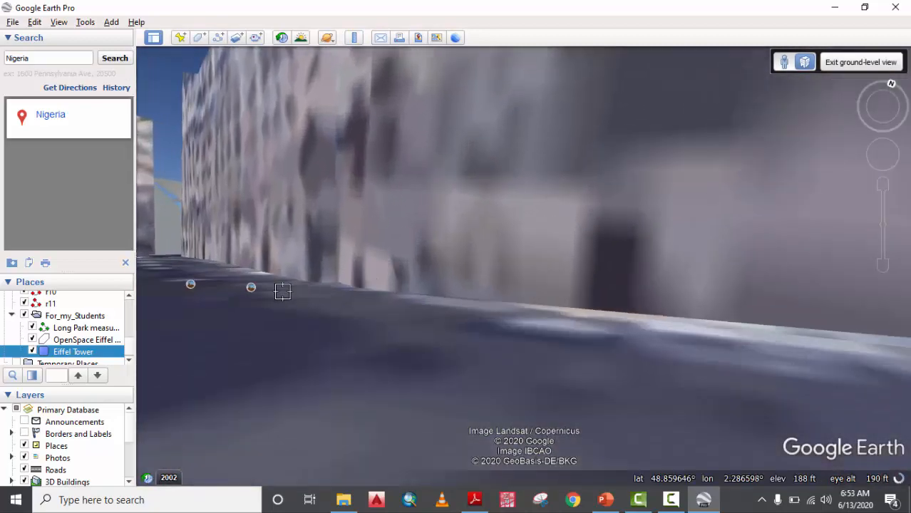
scroll(399, 285, "down", 2)
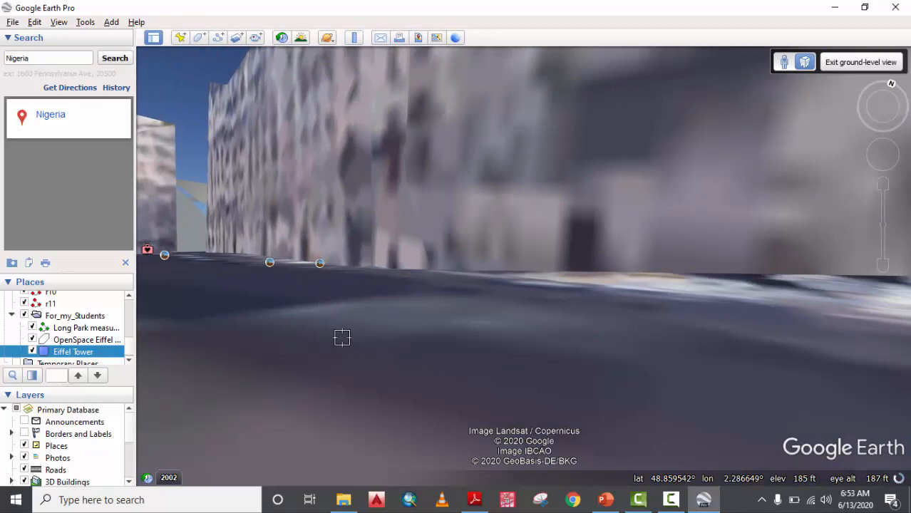
scroll(274, 327, "down", 5)
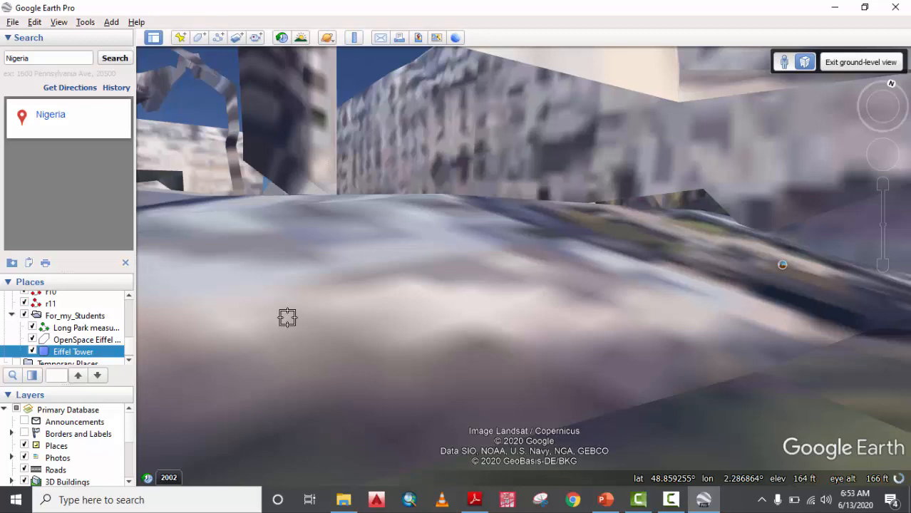
scroll(303, 311, "down", 5)
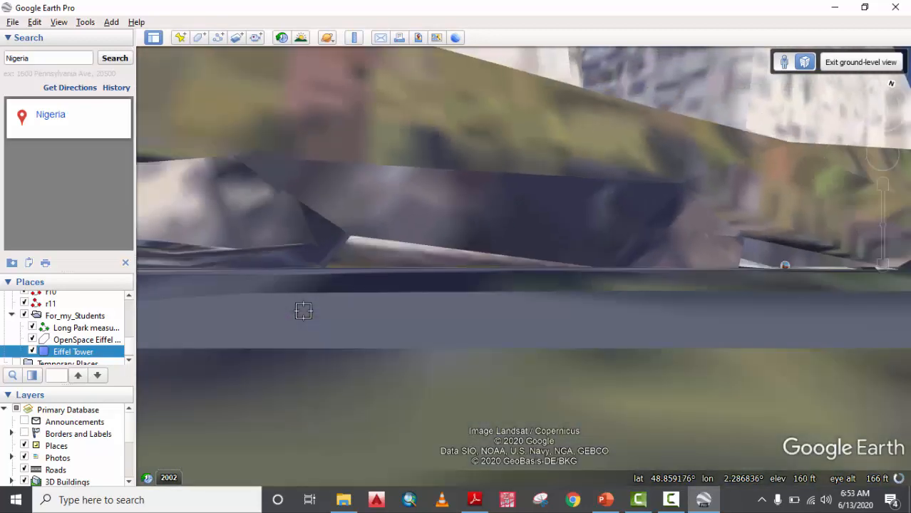
scroll(304, 311, "up", 5)
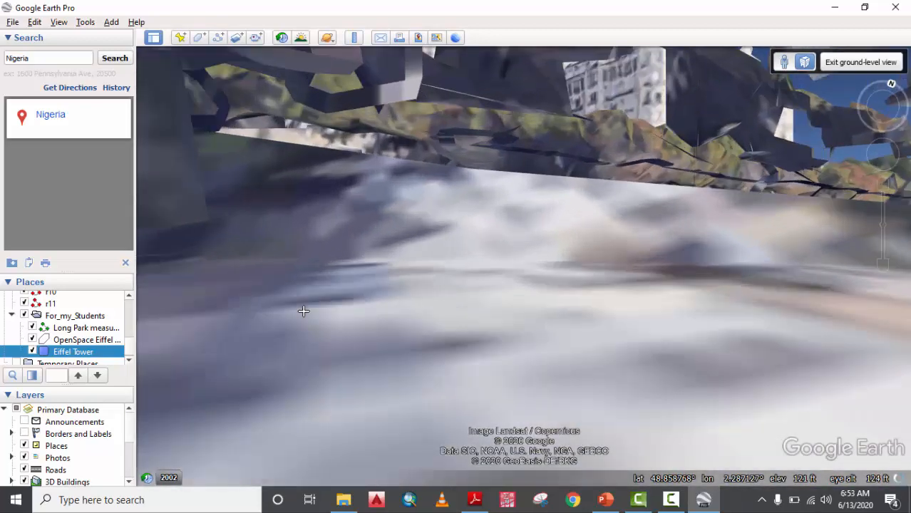
scroll(304, 311, "up", 5)
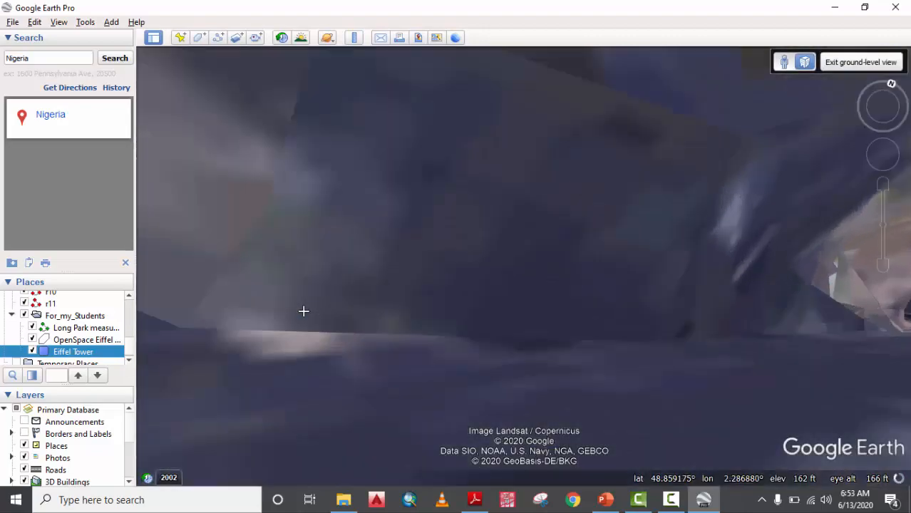
scroll(304, 311, "up", 2)
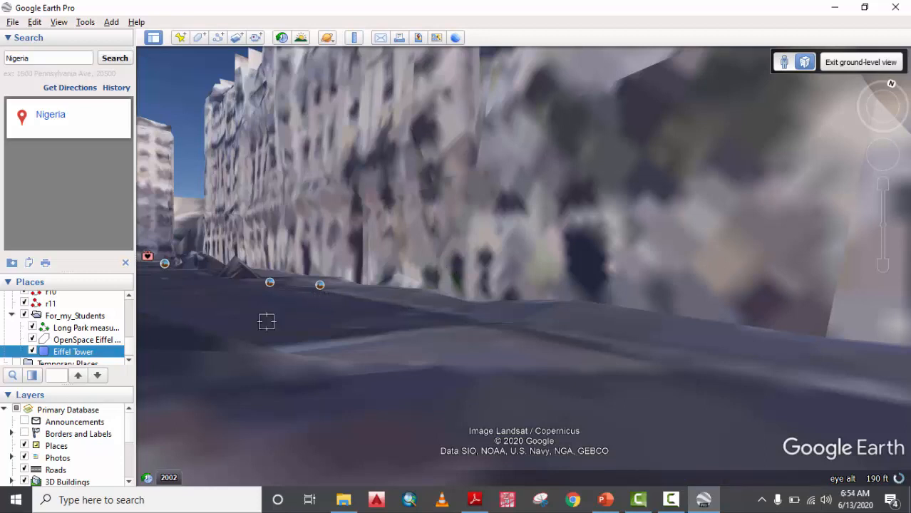
Save the Eiffel Tower place to the Desktop as 'Eiffel Tower' in Kml (*.kml) format.
left_click(11, 22)
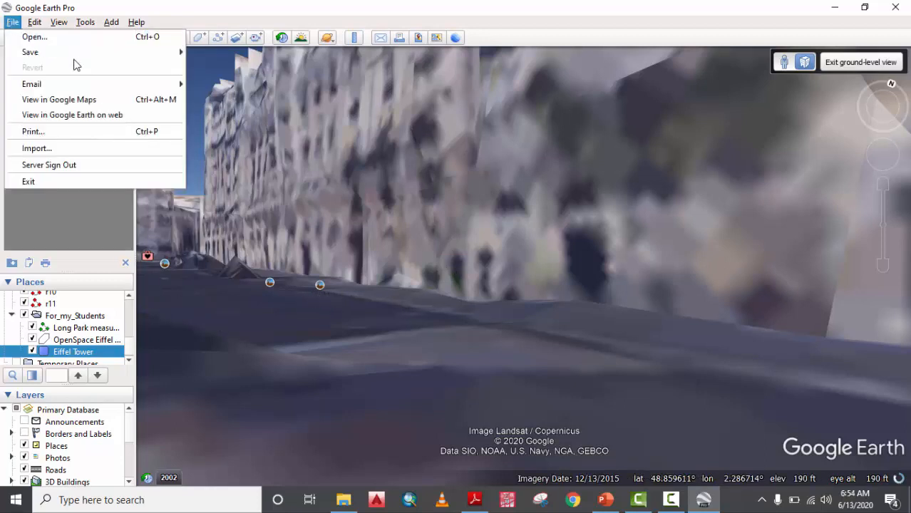
mouse_move(90, 54)
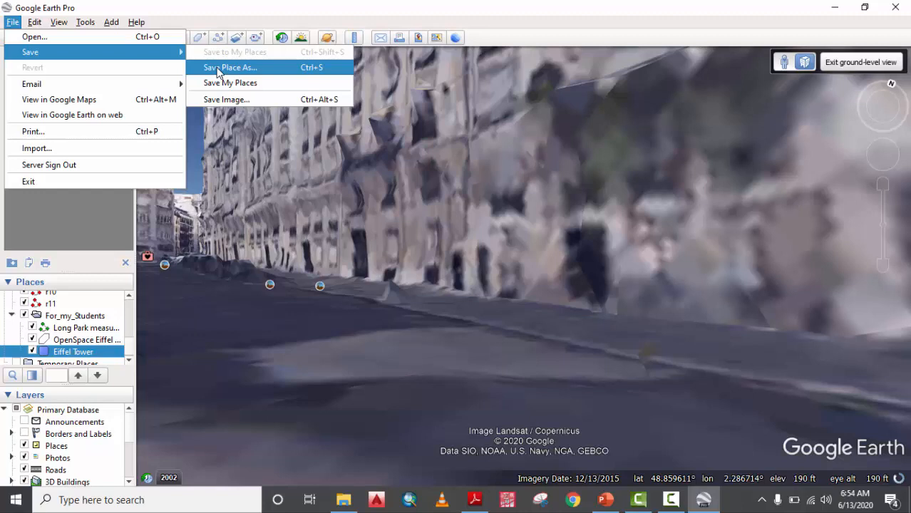
left_click(218, 70)
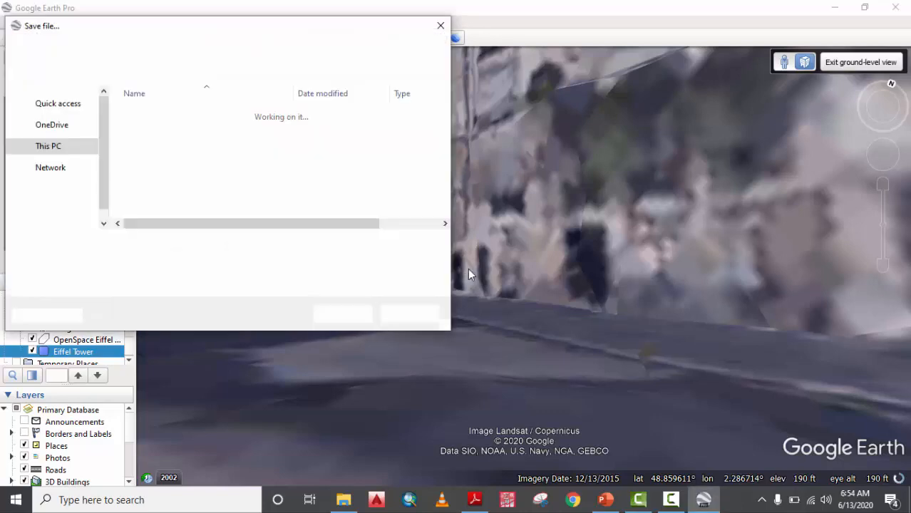
left_click(49, 125)
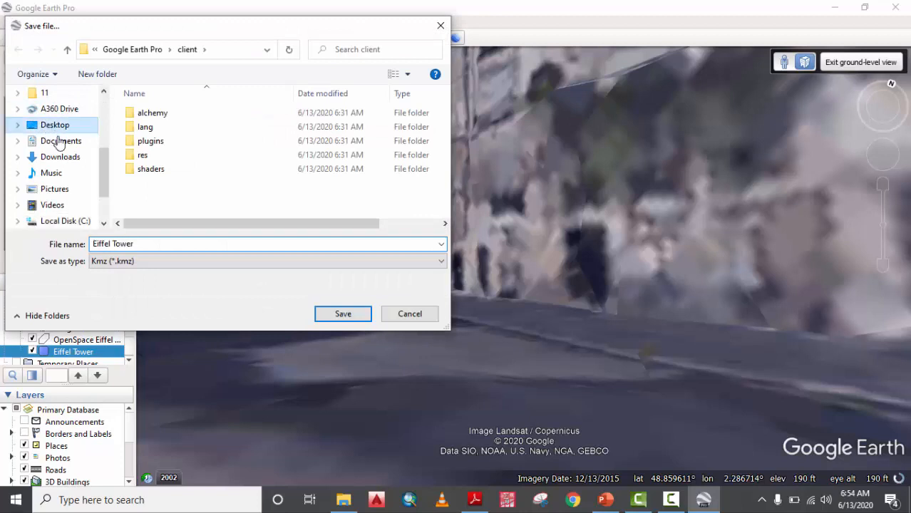
left_click(129, 261)
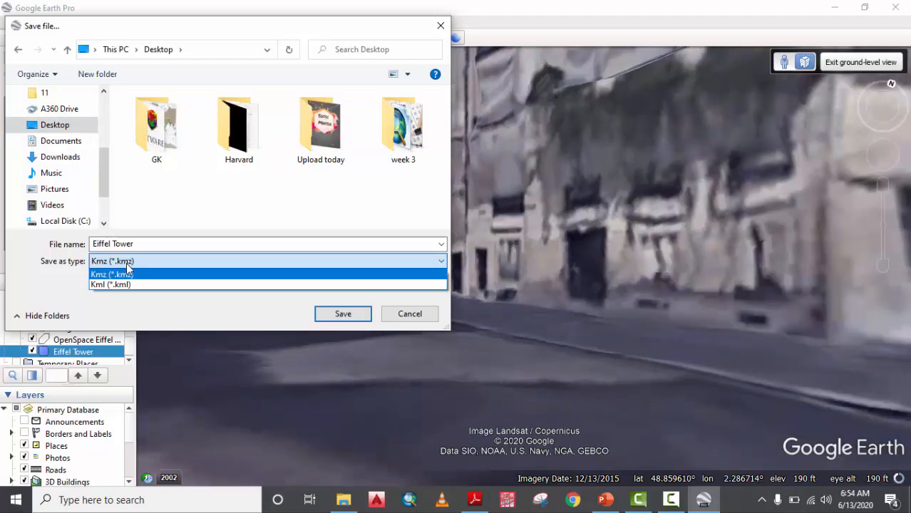
left_click(134, 285)
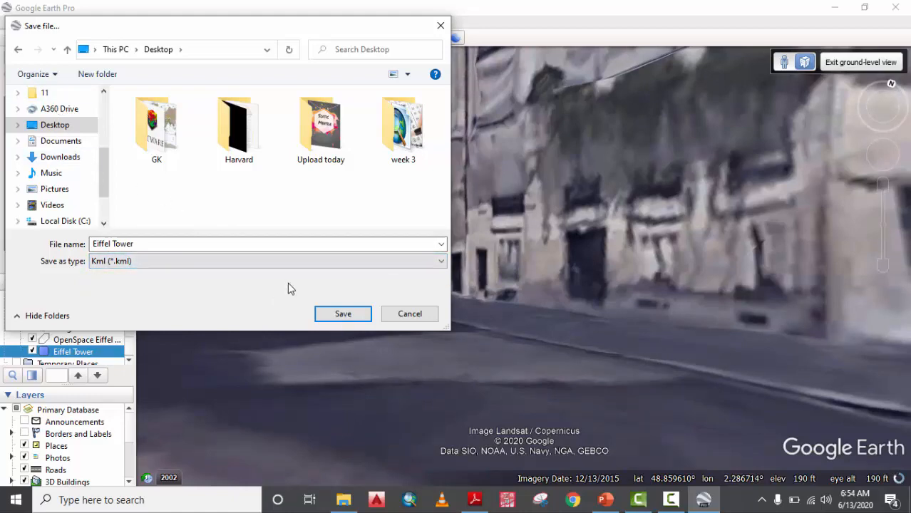
left_click(341, 314)
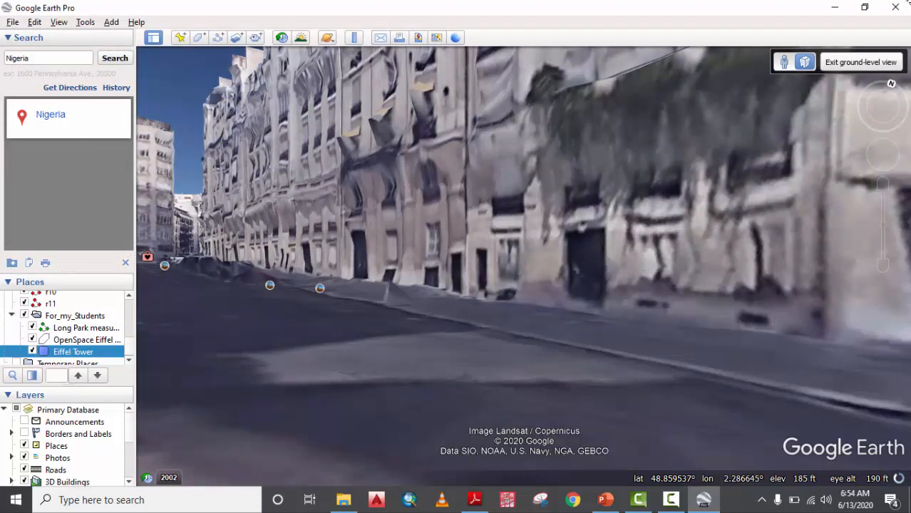
Confirm the Eiffel Tower file is on the desktop, then fly back to the saved Eiffel Tower place.
left_click(839, 10)
left_click(836, 6)
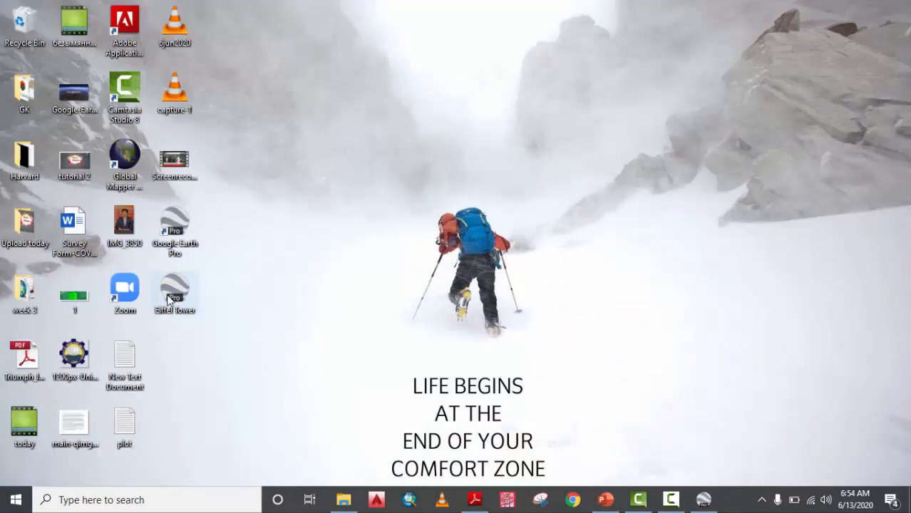
left_click(703, 500)
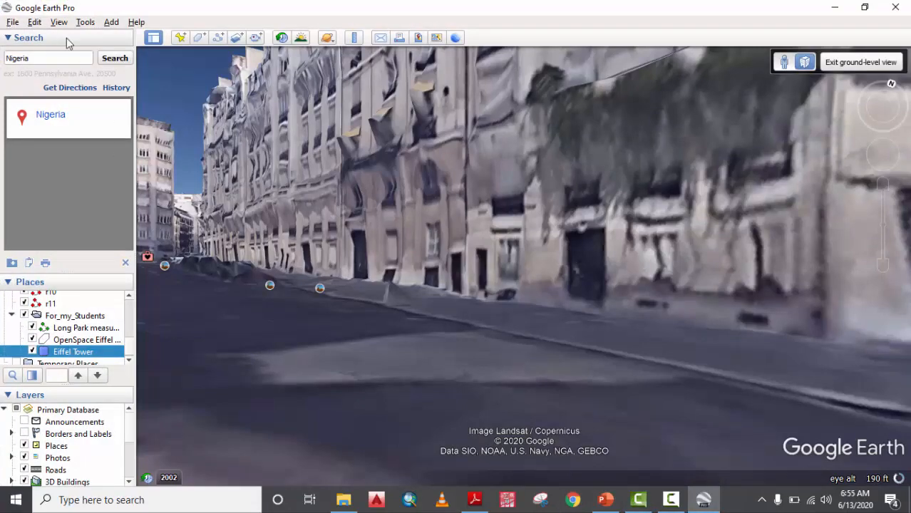
scroll(192, 175, "down", 3)
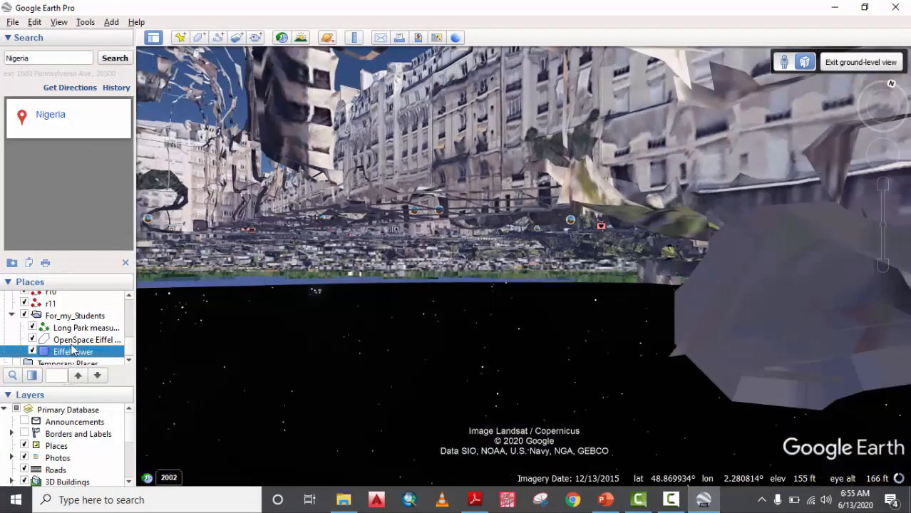
double_click(72, 353)
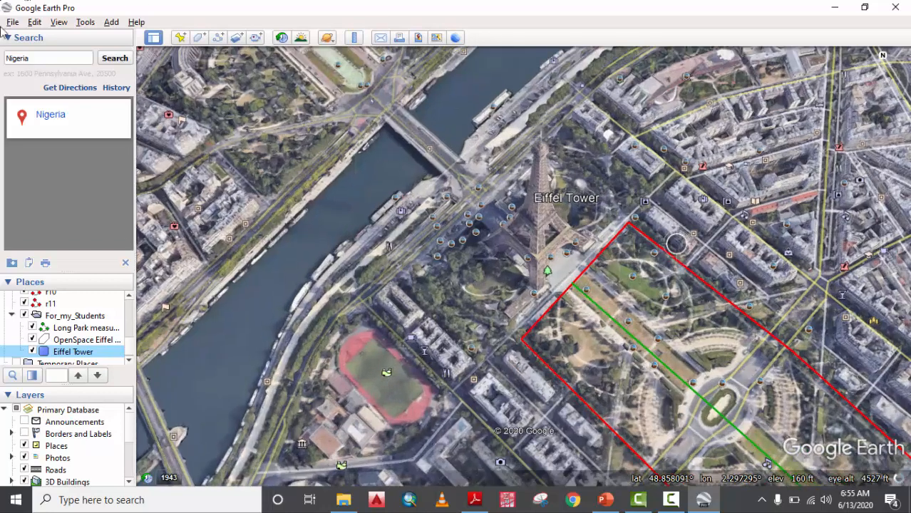
Use File > Save > Save Image to show the Eiffel Tower view as a map layout.
left_click(12, 23)
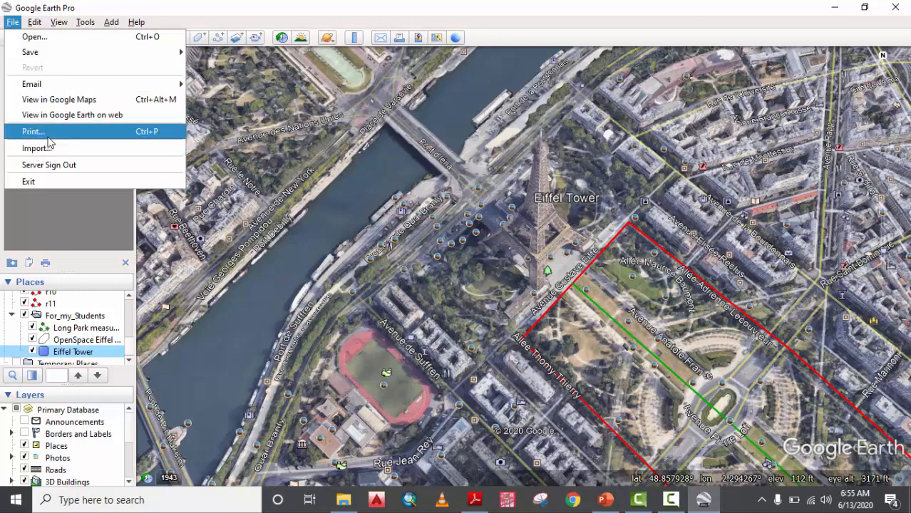
mouse_move(72, 54)
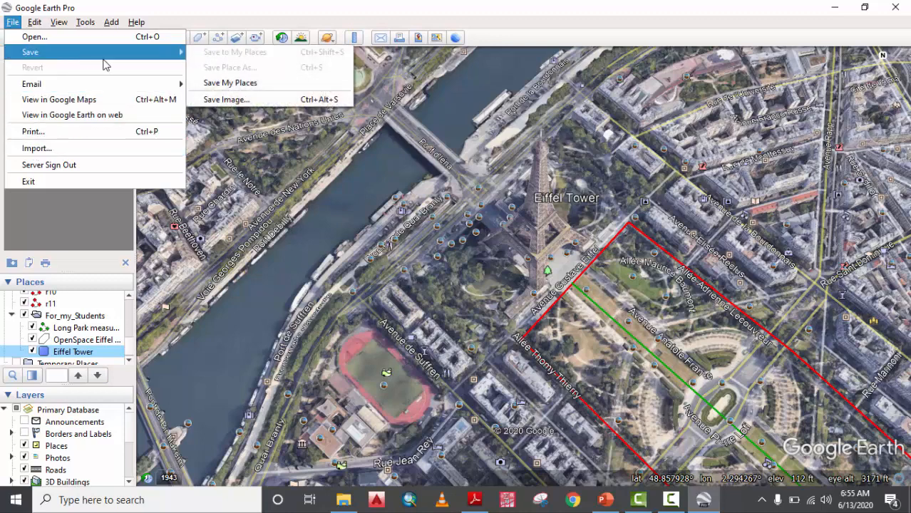
left_click(235, 100)
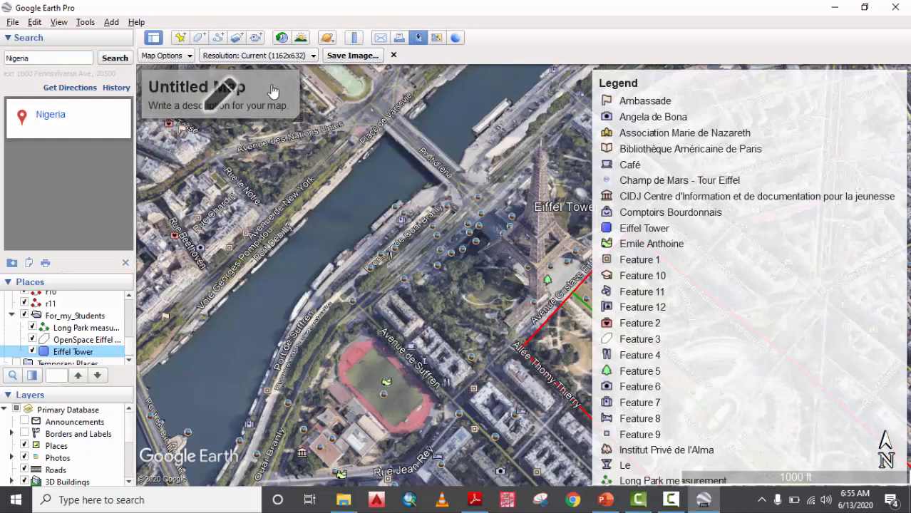
Toggle Title and Description off and back on in Map Options, then edit the 'Untitled Map' title.
left_click(164, 56)
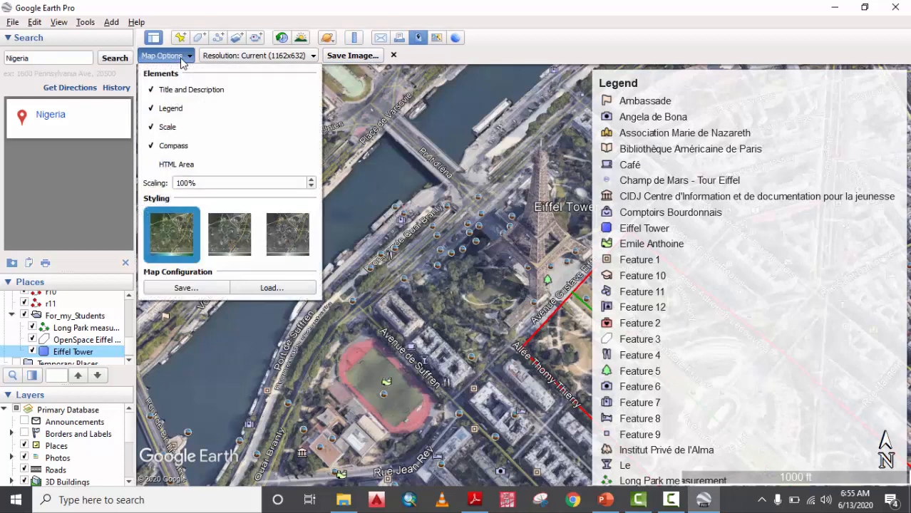
left_click(151, 91)
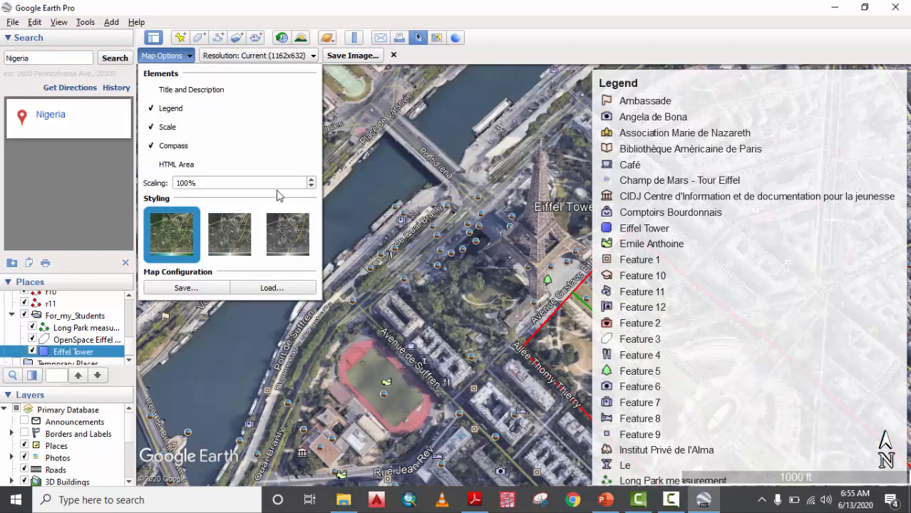
left_click(427, 66)
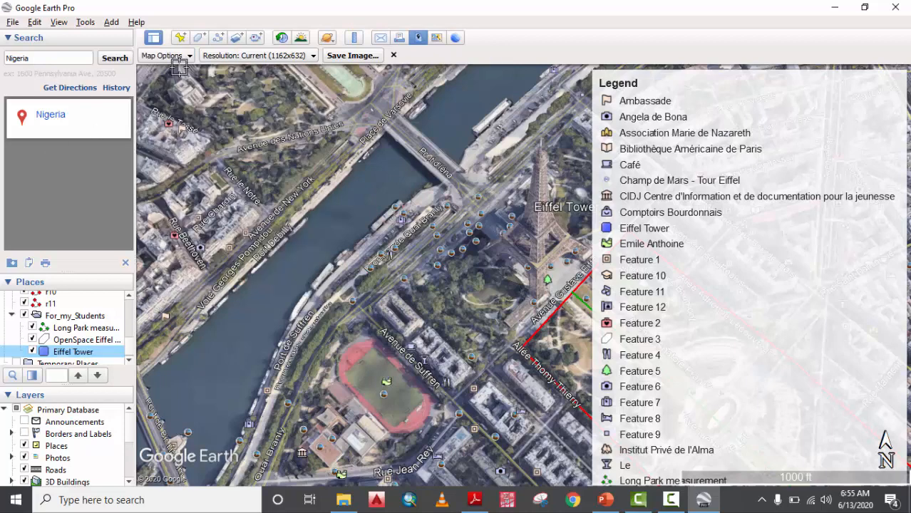
left_click(170, 62)
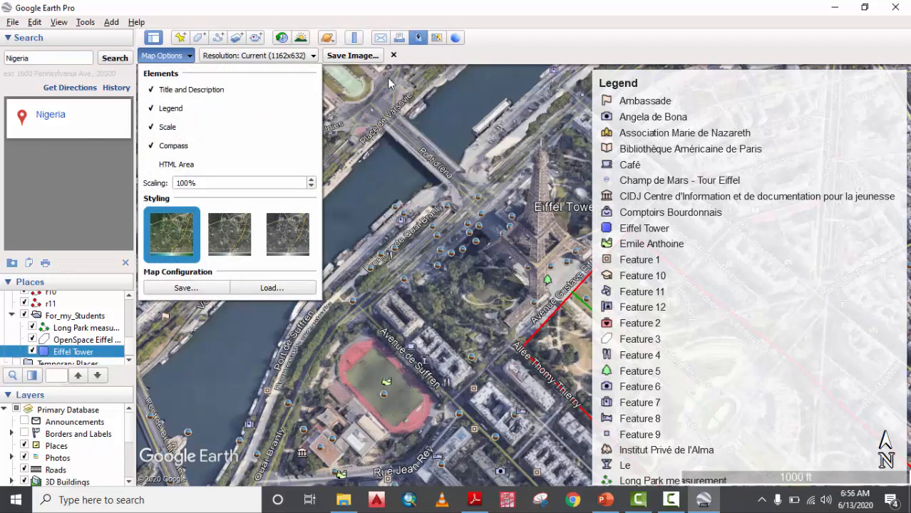
left_click(387, 77)
left_click(257, 87)
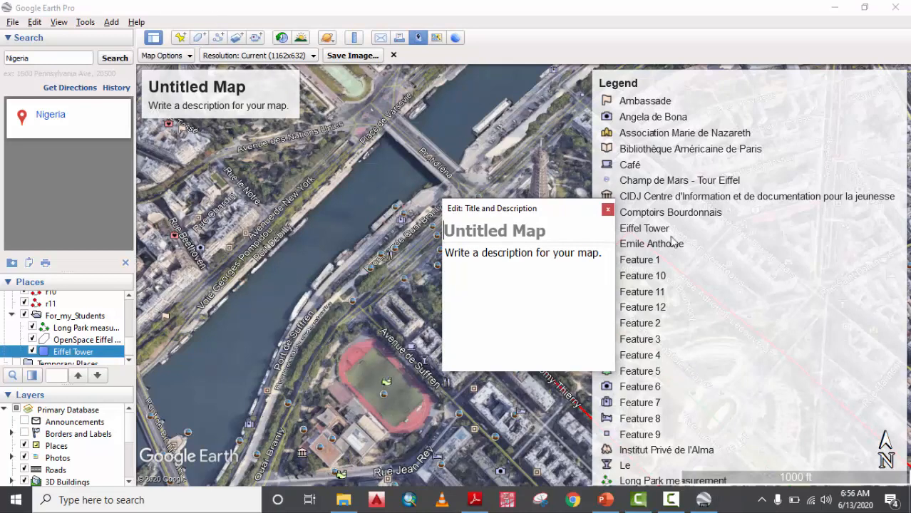
Clear the placeholder description and set the map title to 'Lecture 2'.
left_click(578, 251)
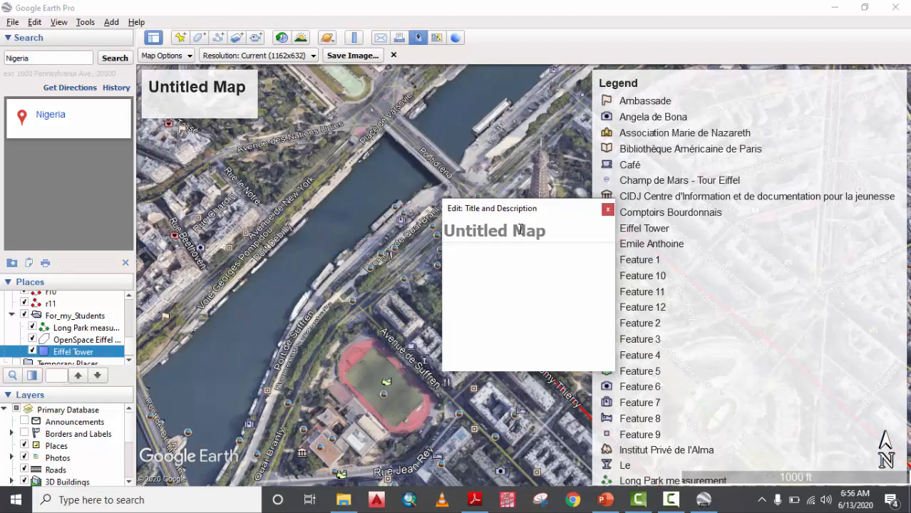
type("Lecture")
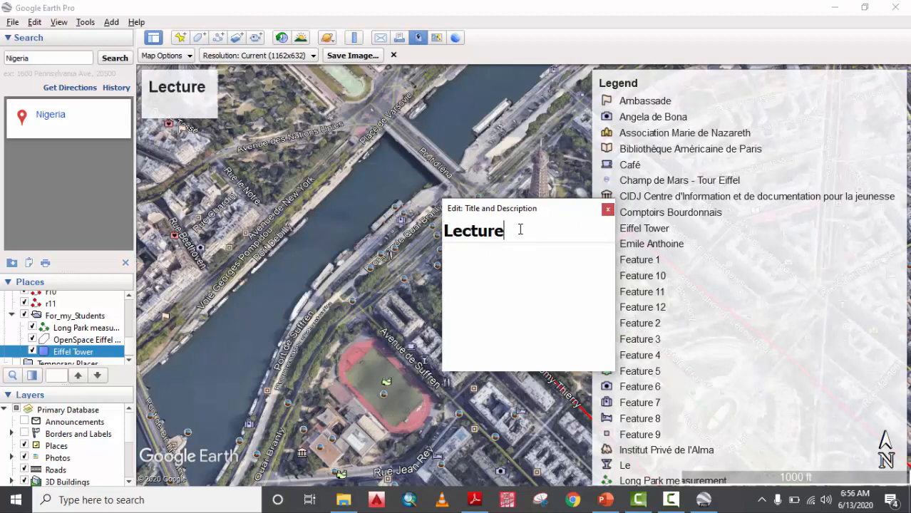
type(" 2")
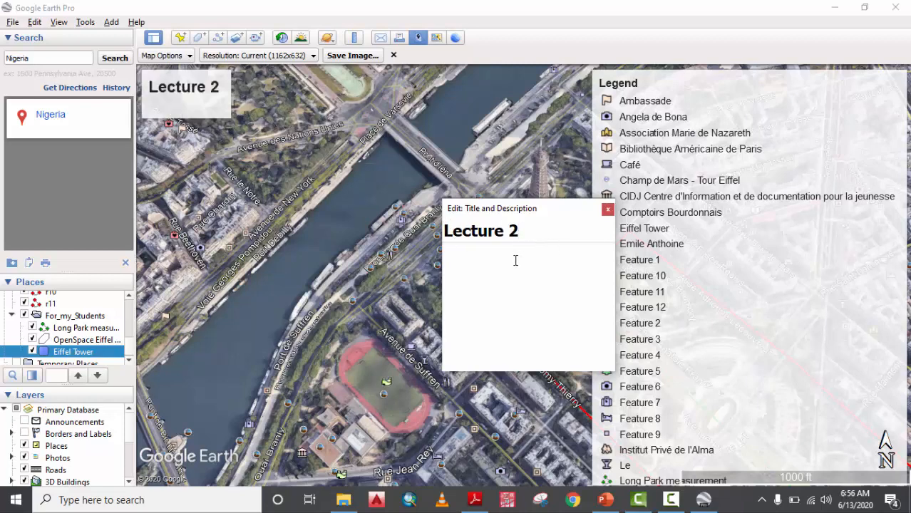
left_click(607, 209)
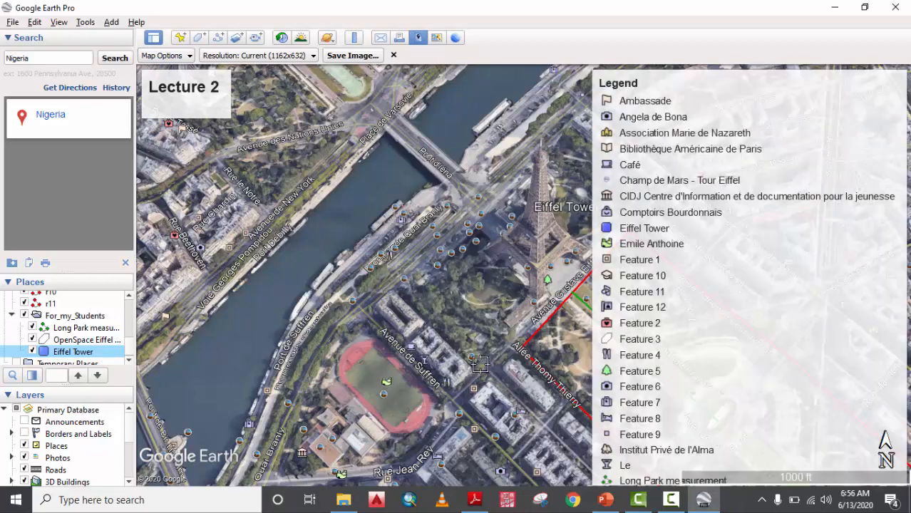
Uncheck Legend in Map Options so only the title, scale and compass show.
left_click(168, 58)
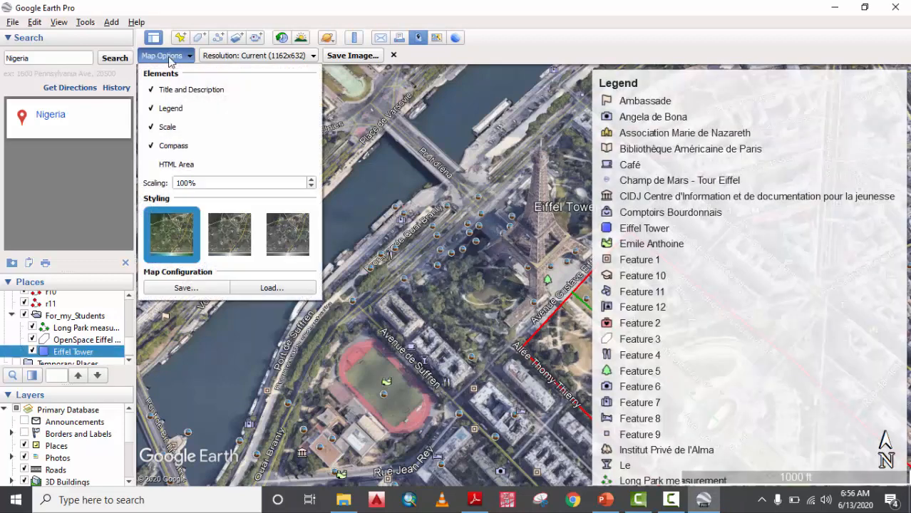
left_click(171, 108)
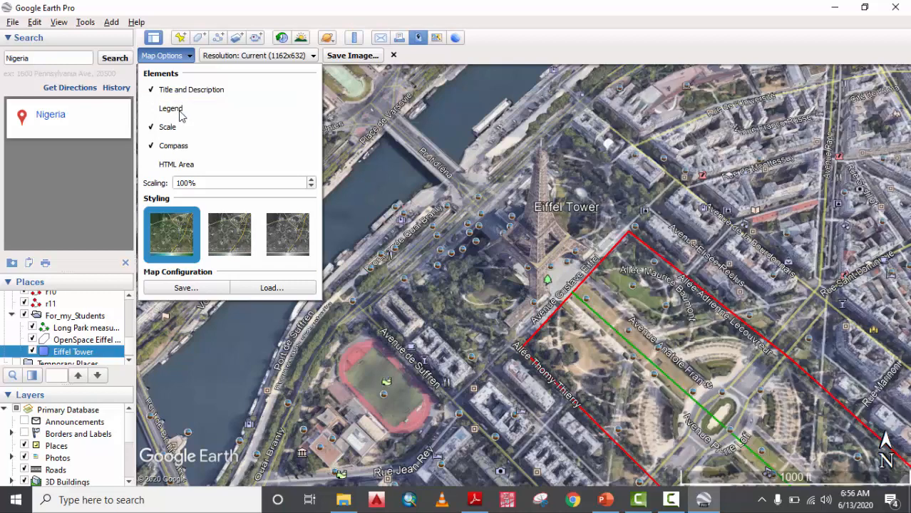
left_click(726, 38)
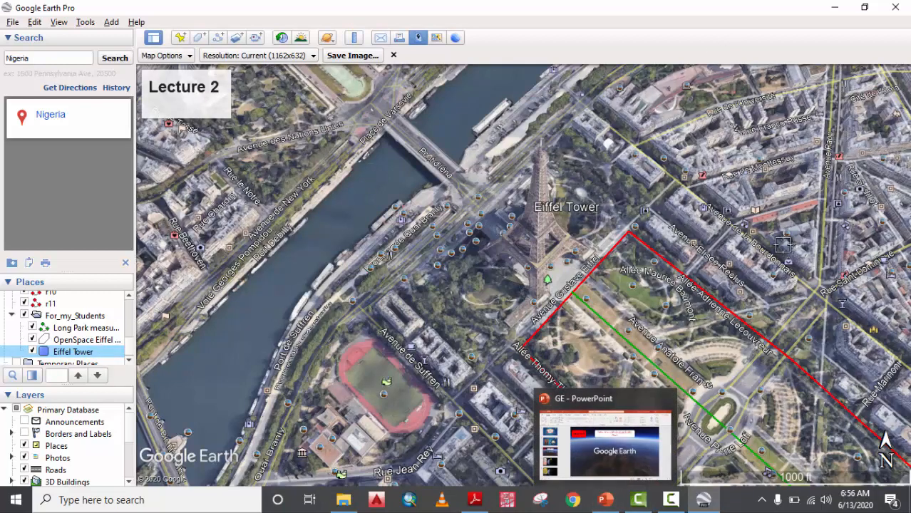
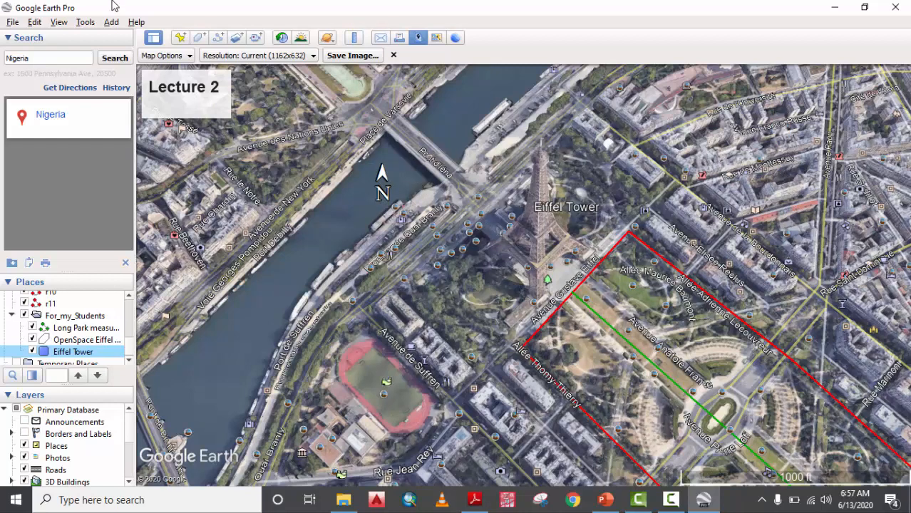
Add a compass to the map image, compare the greyscale styles, and keep the full-colour styling.
left_click(156, 57)
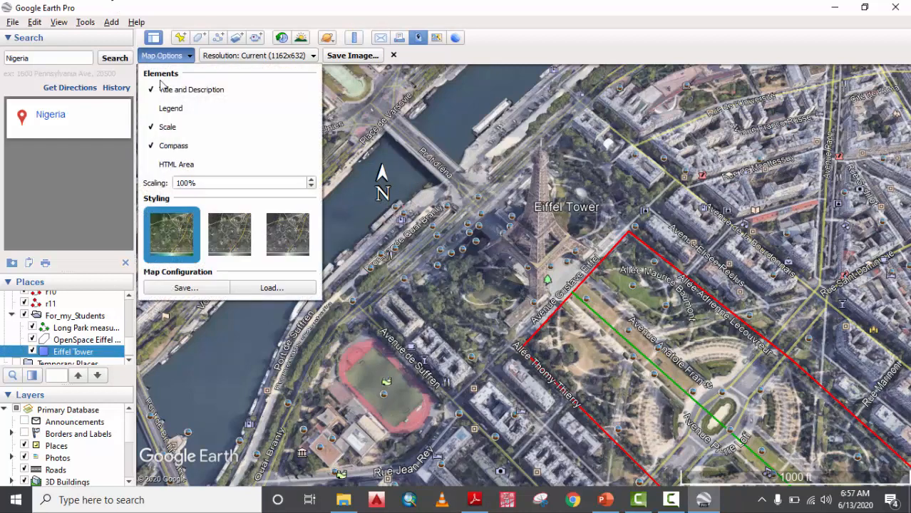
left_click(150, 144)
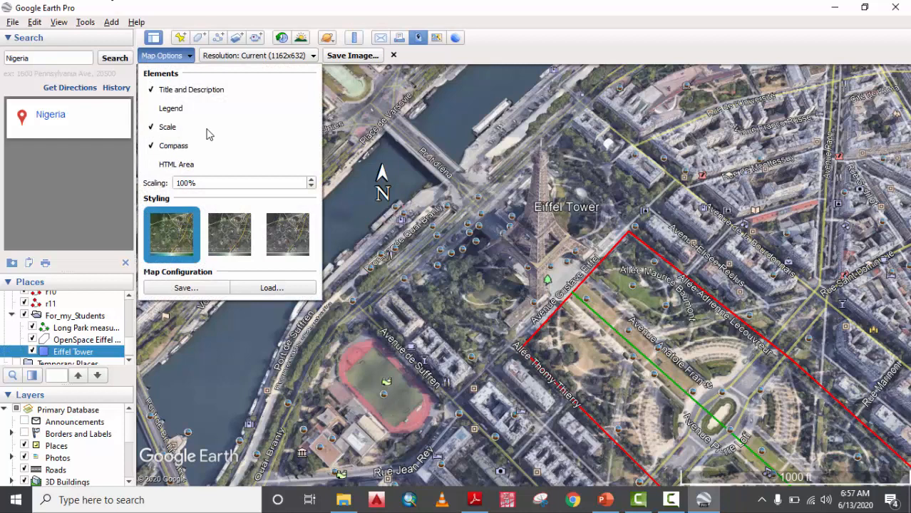
left_click(230, 249)
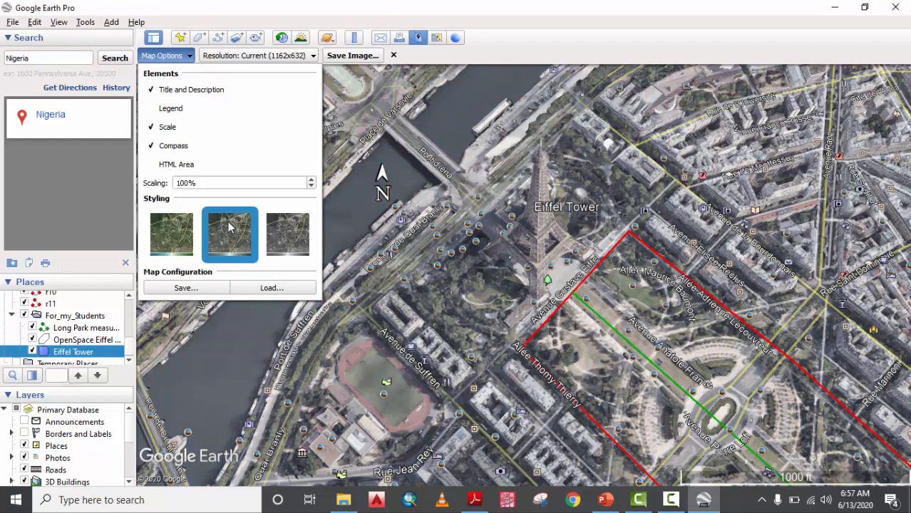
left_click(293, 229)
left_click(219, 230)
left_click(290, 231)
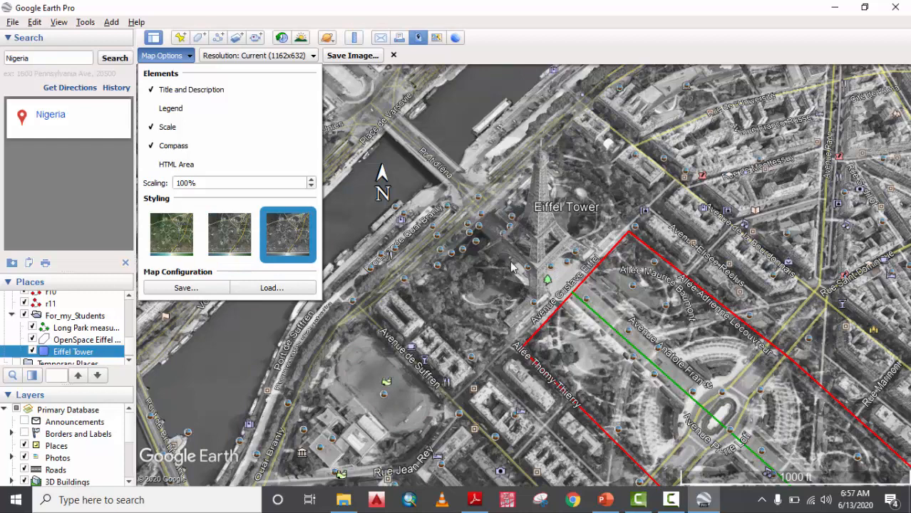
left_click(194, 239)
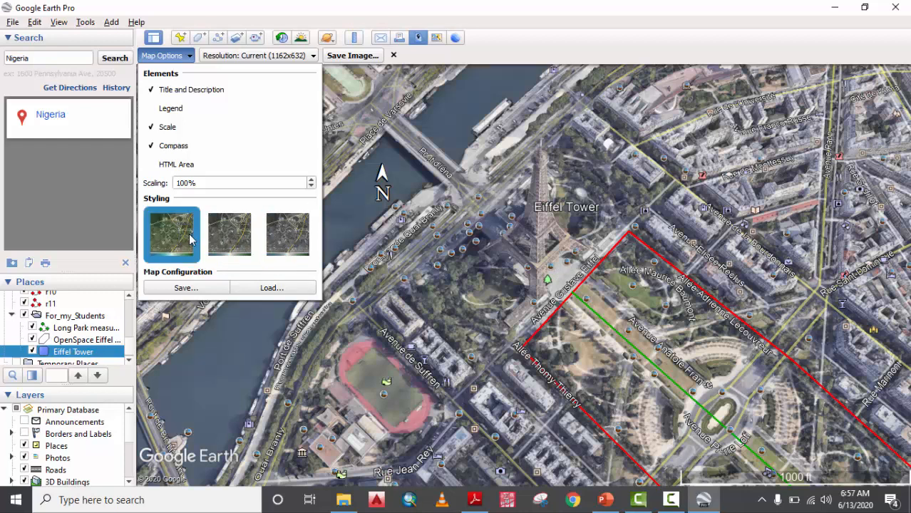
left_click(665, 37)
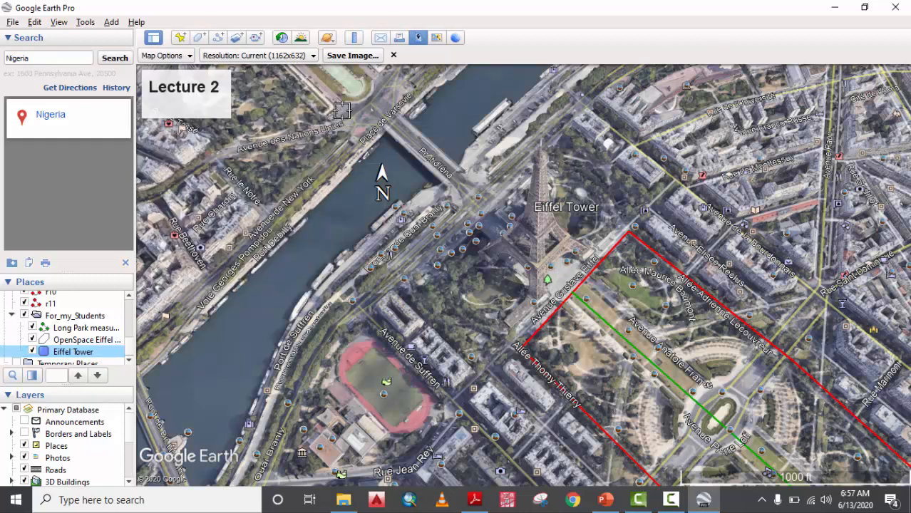
left_click(187, 56)
Drop the title box, move the compass beside the Seine, and set resolution to Maximum (4800x2610).
left_click(190, 92)
left_click(560, 57)
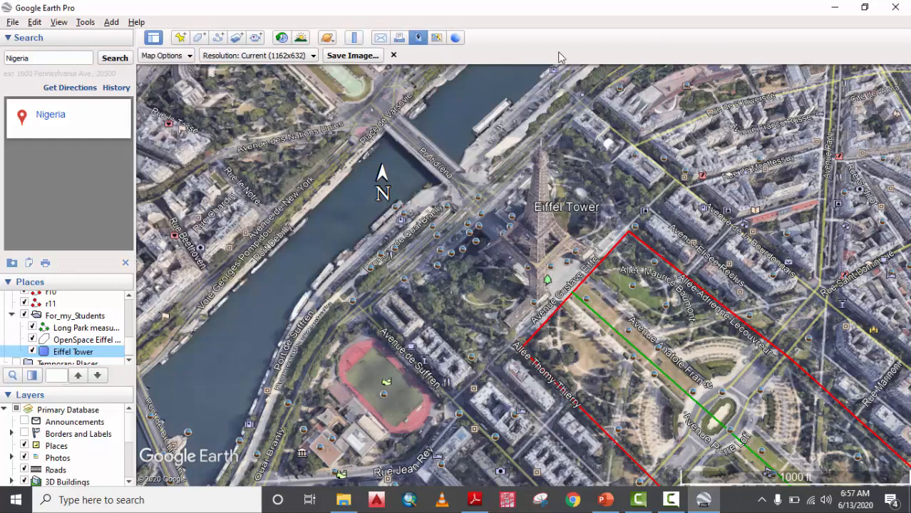
scroll(590, 333, "down", 2)
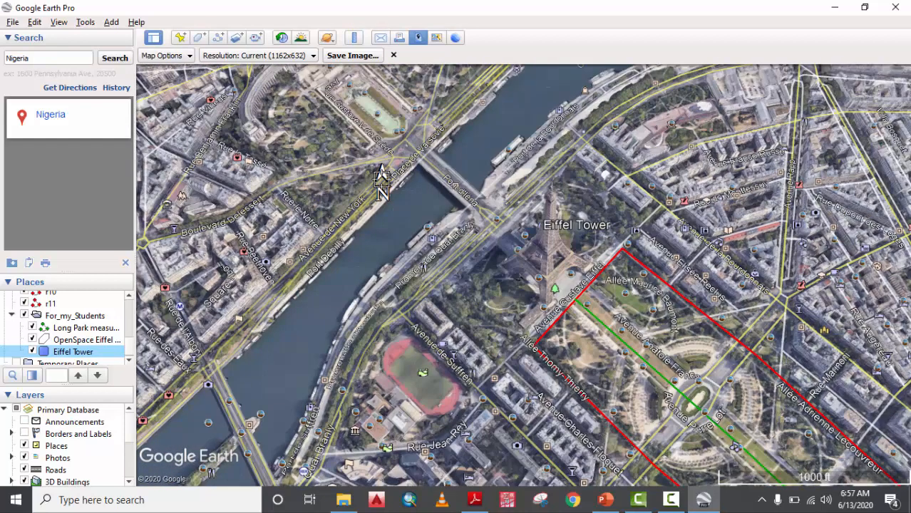
left_click_drag(379, 187, 425, 214)
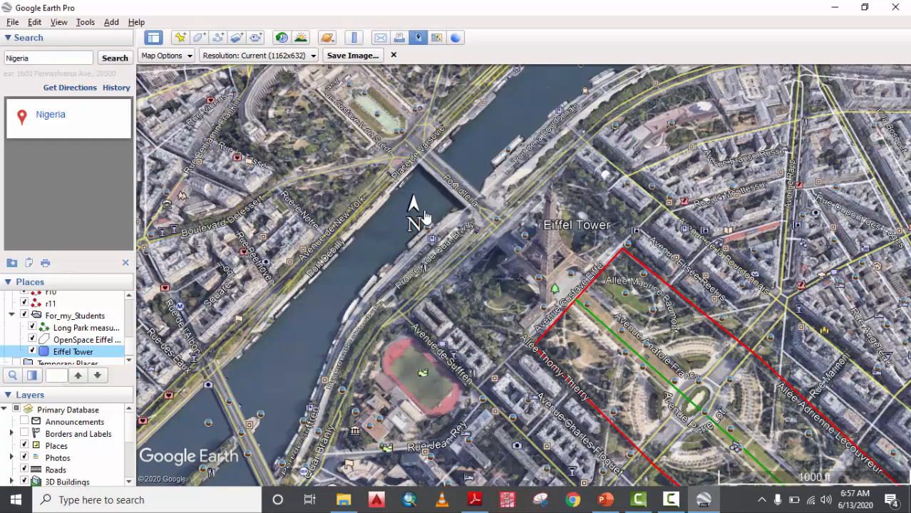
left_click(298, 62)
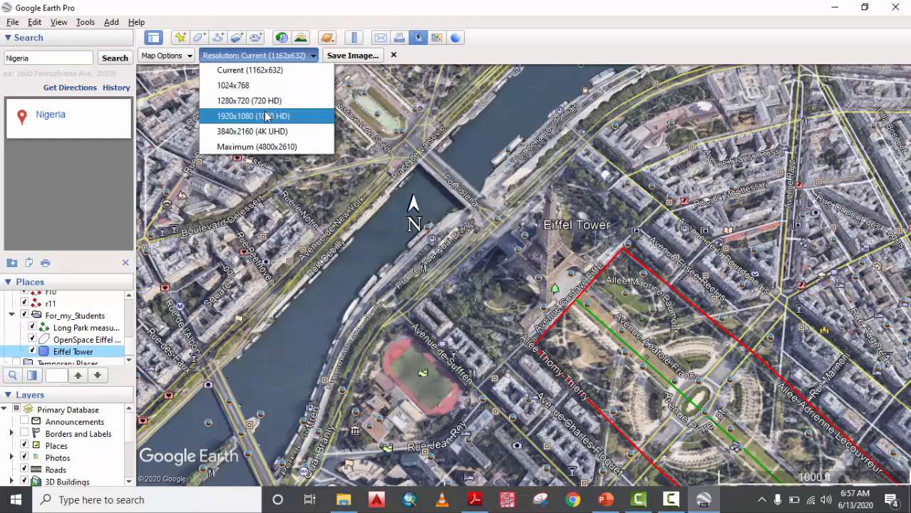
left_click(268, 148)
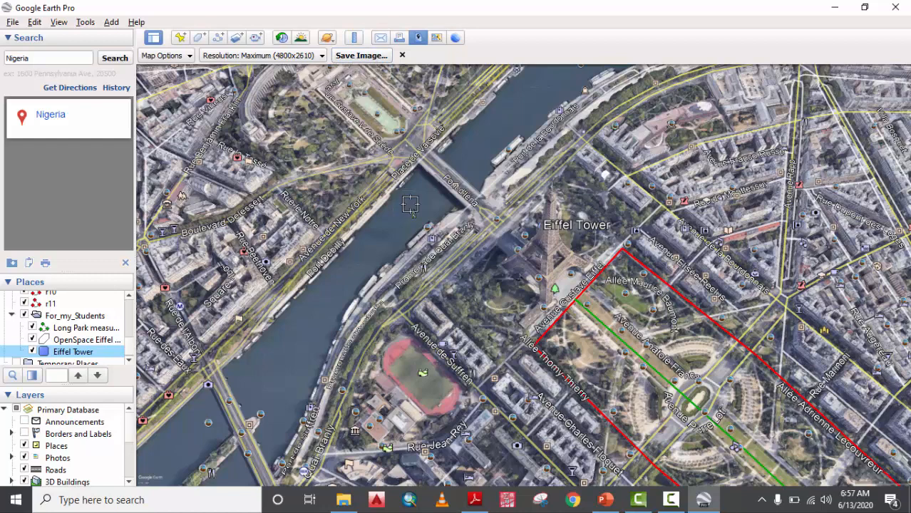
Save the map image to the Desktop as the JPEG 'Eiffel Tower'.
left_click(364, 57)
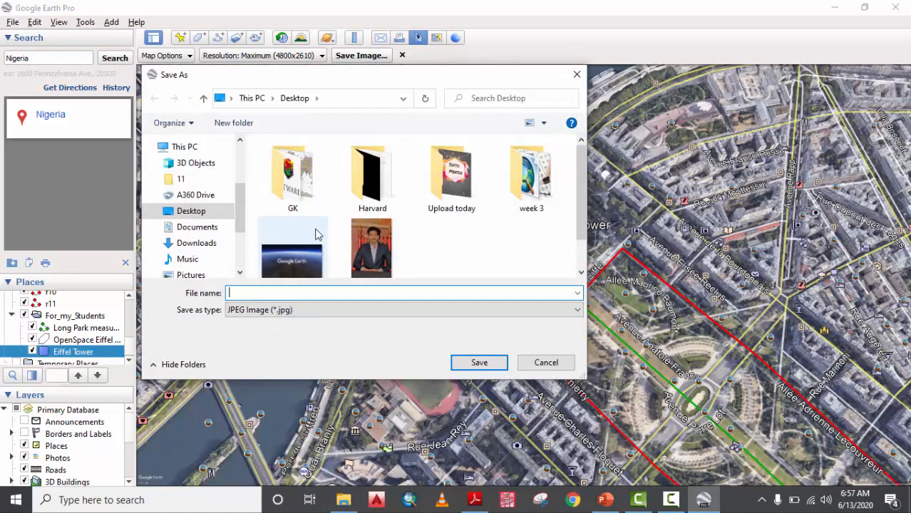
scroll(316, 234, "down", 2)
left_click(202, 215)
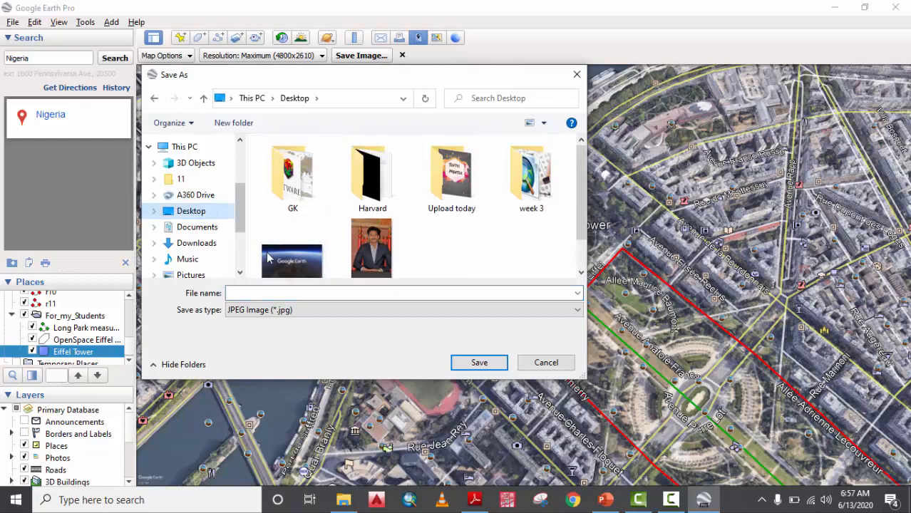
left_click(302, 291)
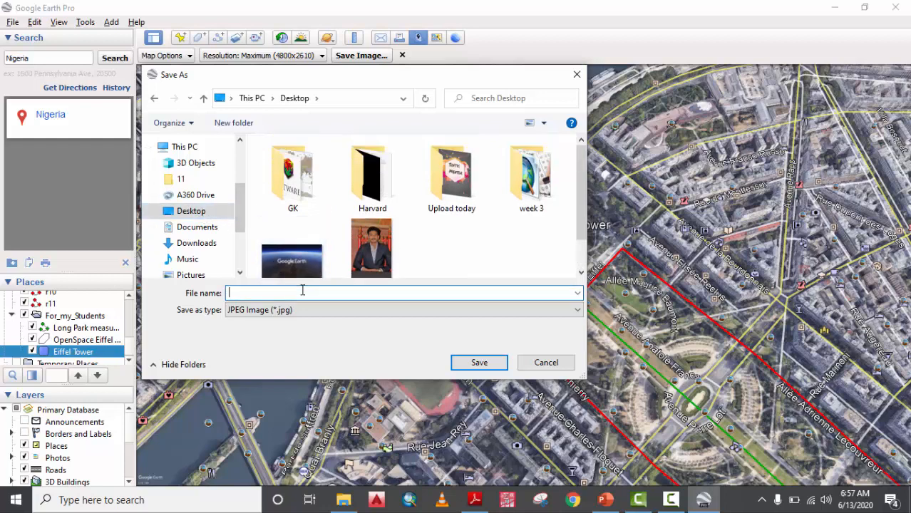
type("Eiffel")
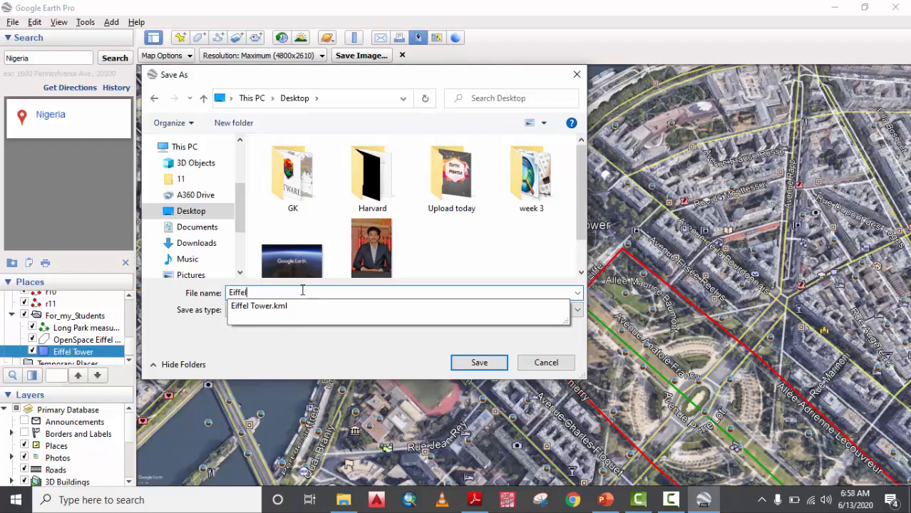
type(" Towere")
key("BackSpace")
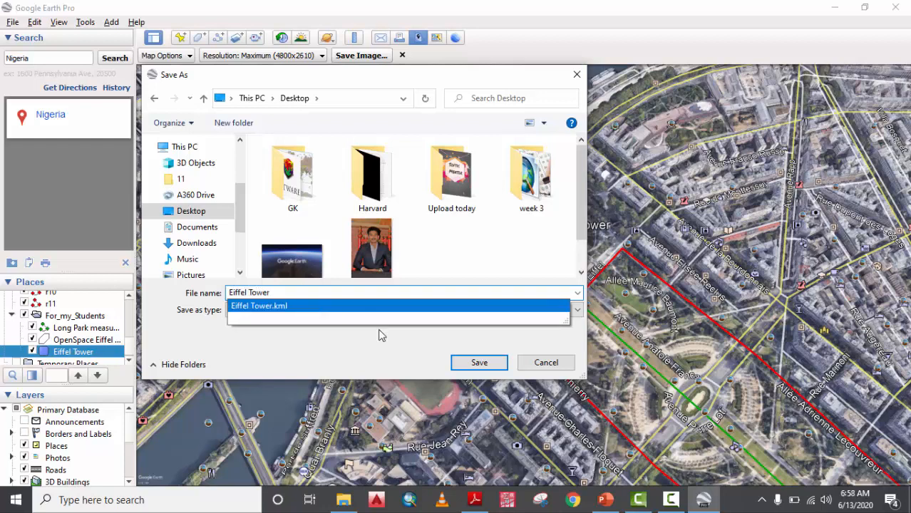
left_click(361, 346)
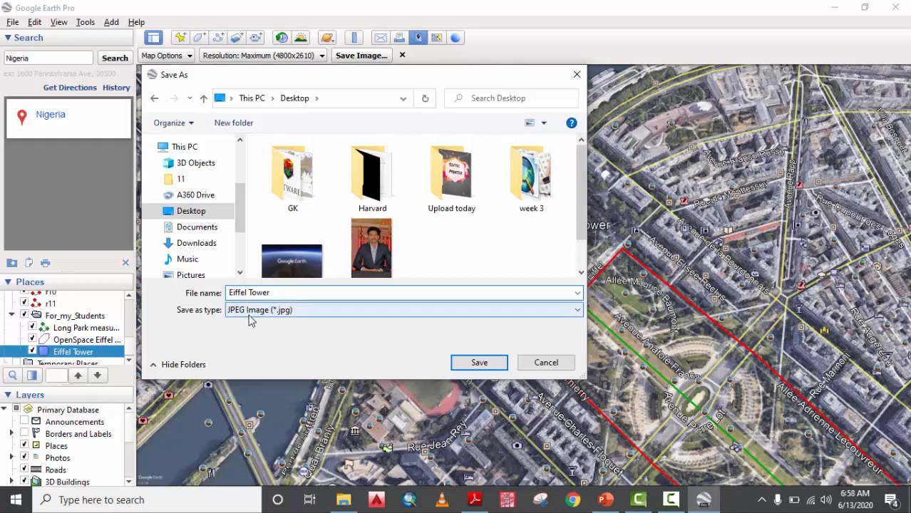
left_click(479, 364)
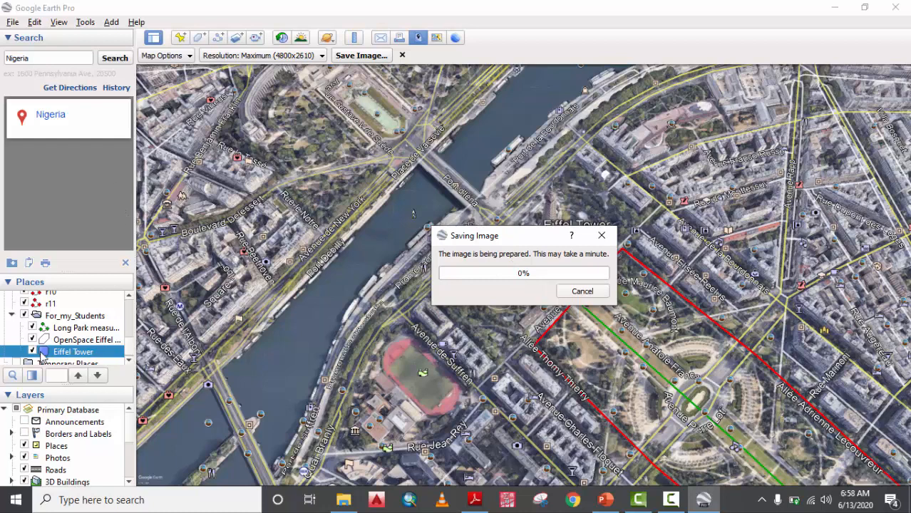
Move the saving progress window aside and advance the slideshow to 'What is Google Earth?'.
left_click(33, 27)
left_click_drag(568, 230, 604, 120)
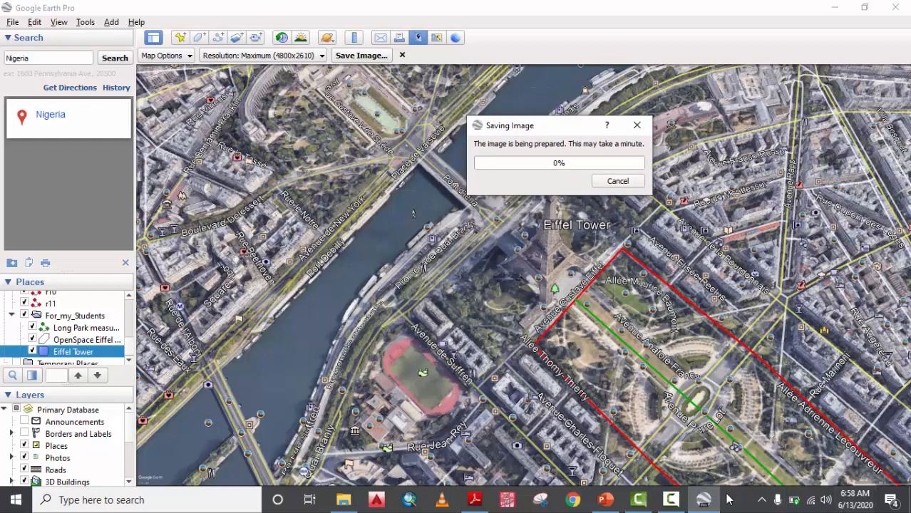
left_click(670, 500)
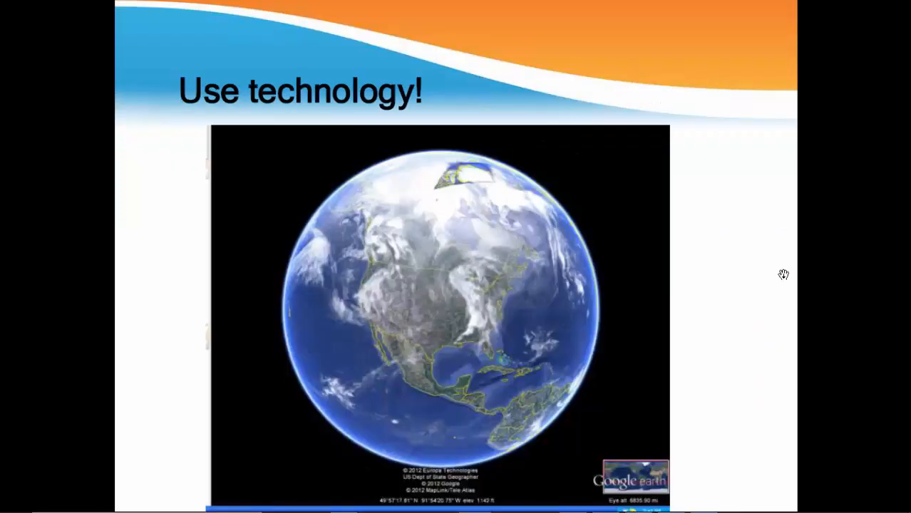
left_click(783, 275)
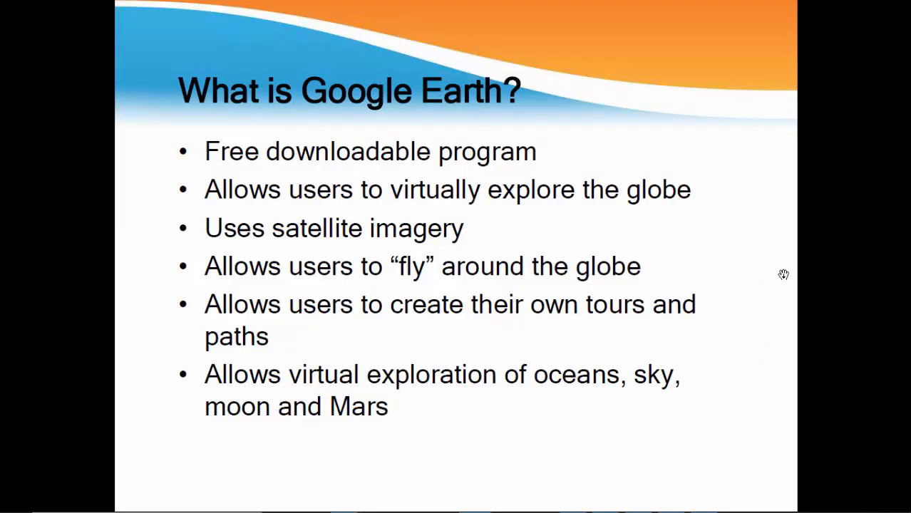